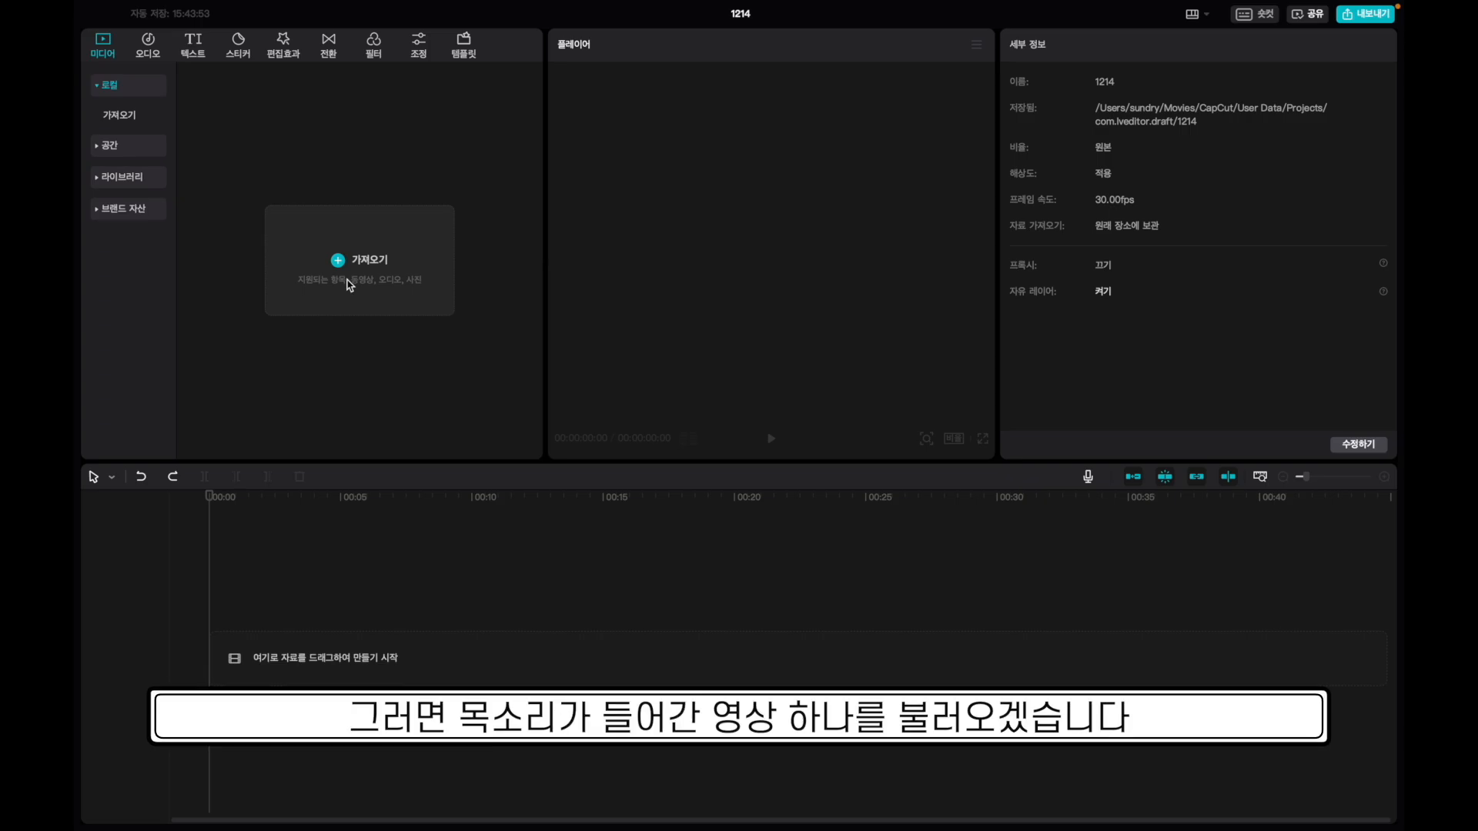
# Import 인터뷰1.MOV onto the timeline and bring up the Text options.
pyautogui.click(349, 285)
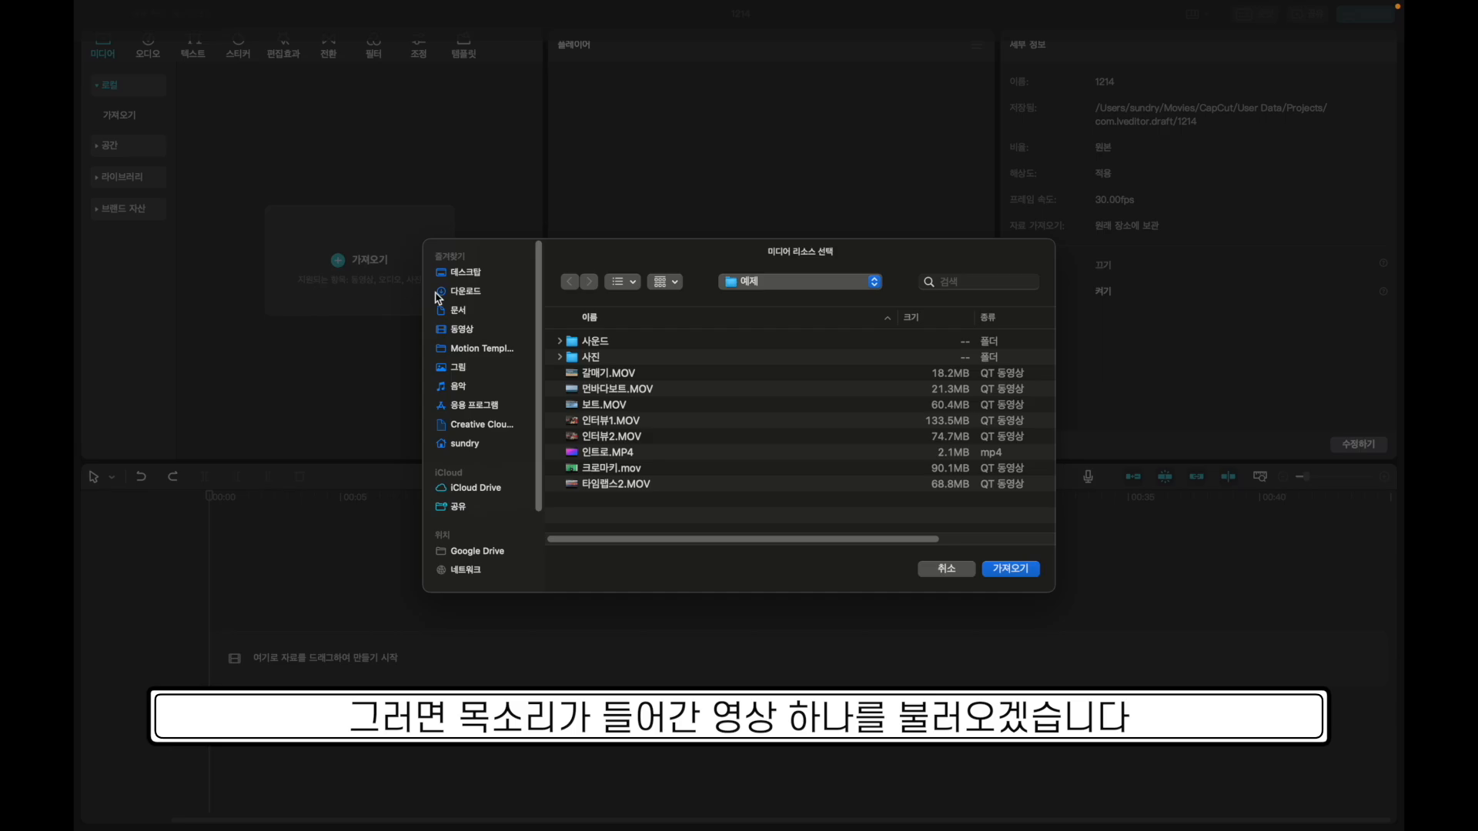
pyautogui.click(615, 422)
pyautogui.click(1011, 568)
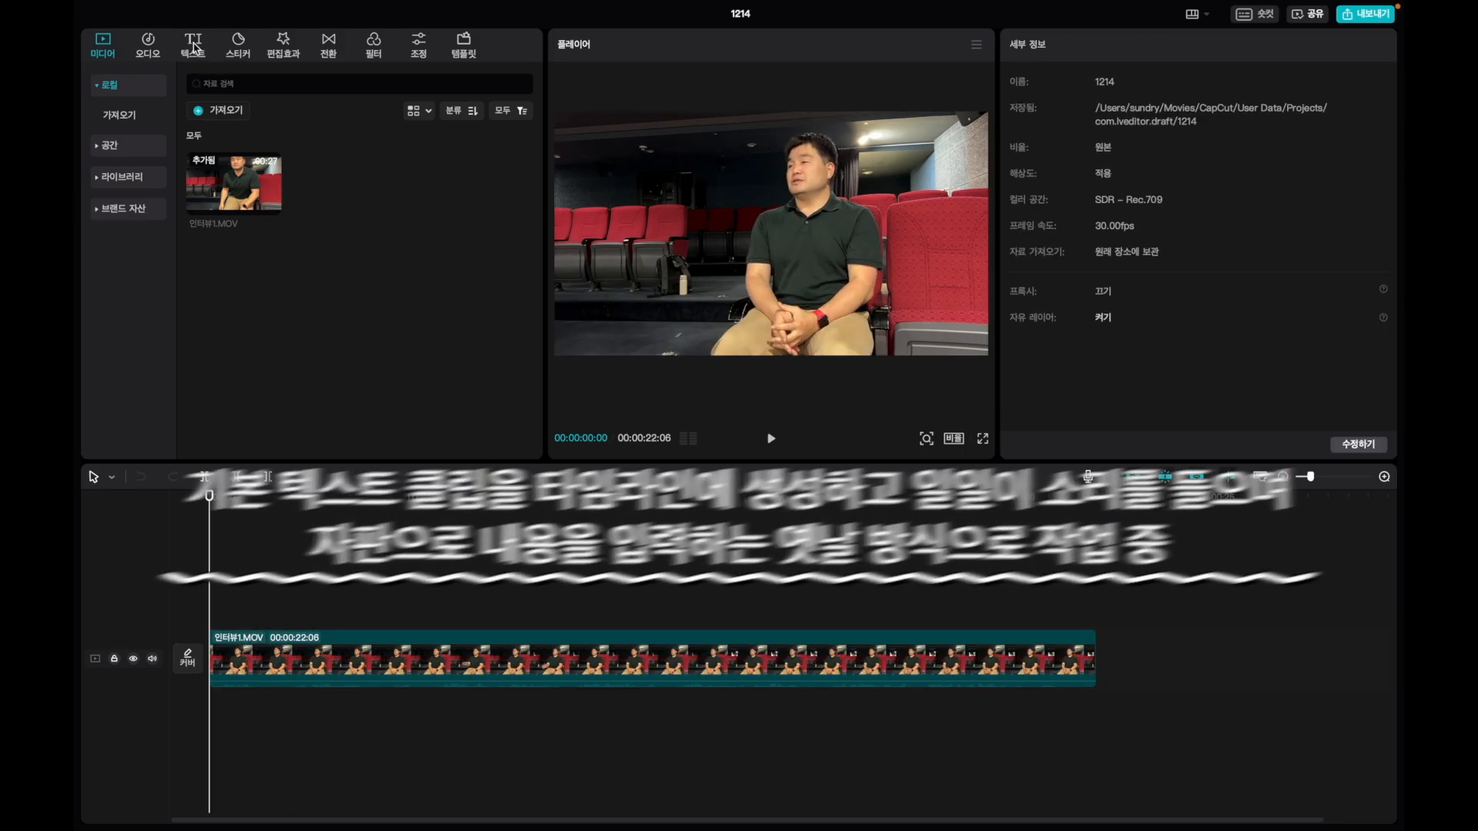
pyautogui.click(193, 48)
# Add a basic text clip spanning the whole interview and split it after the first spoken phrase.
pyautogui.click(245, 148)
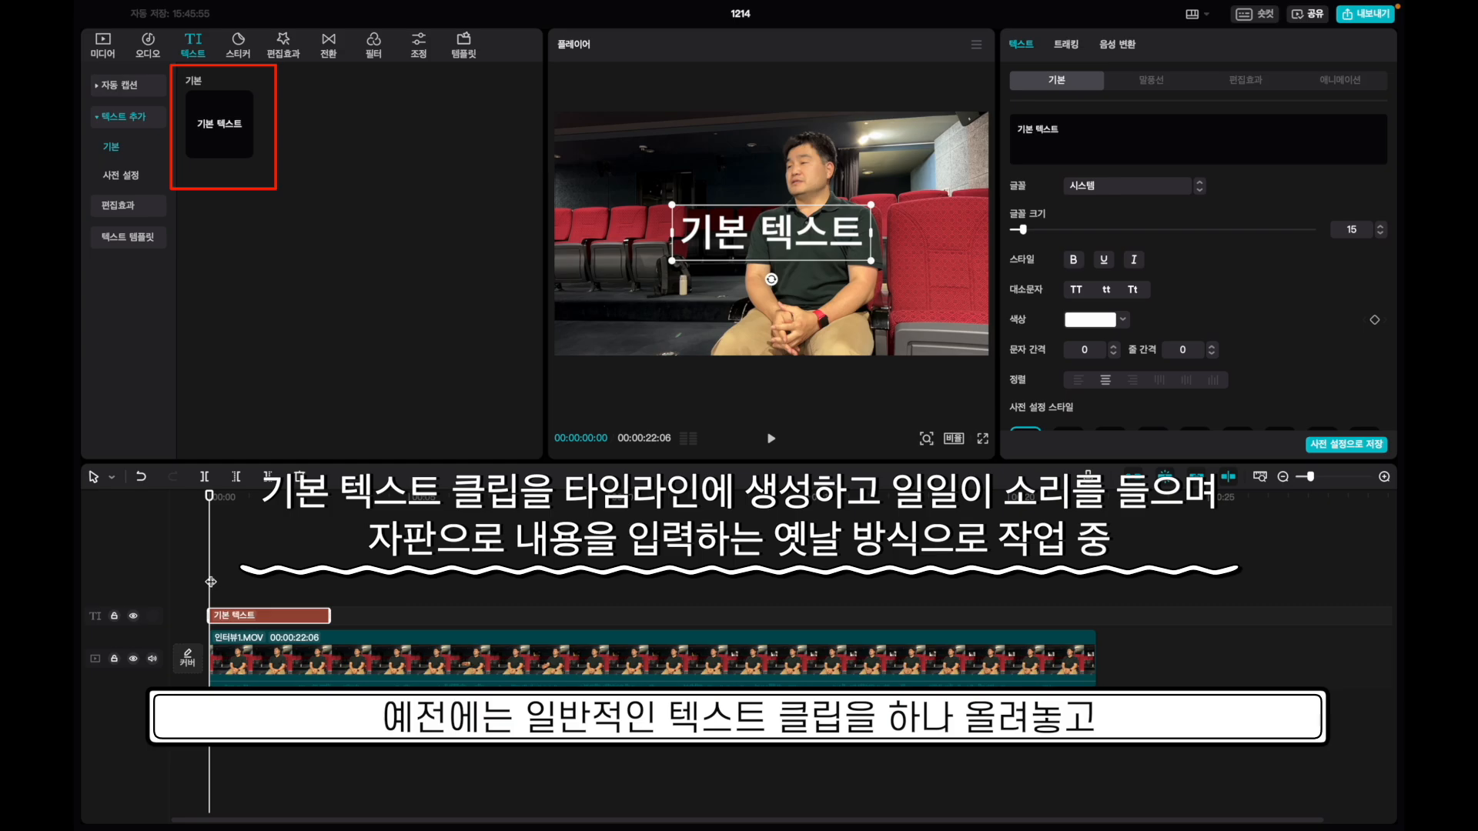
pyautogui.moveTo(330, 616); pyautogui.dragTo(1096, 617)
pyautogui.click(967, 187)
pyautogui.press('space')
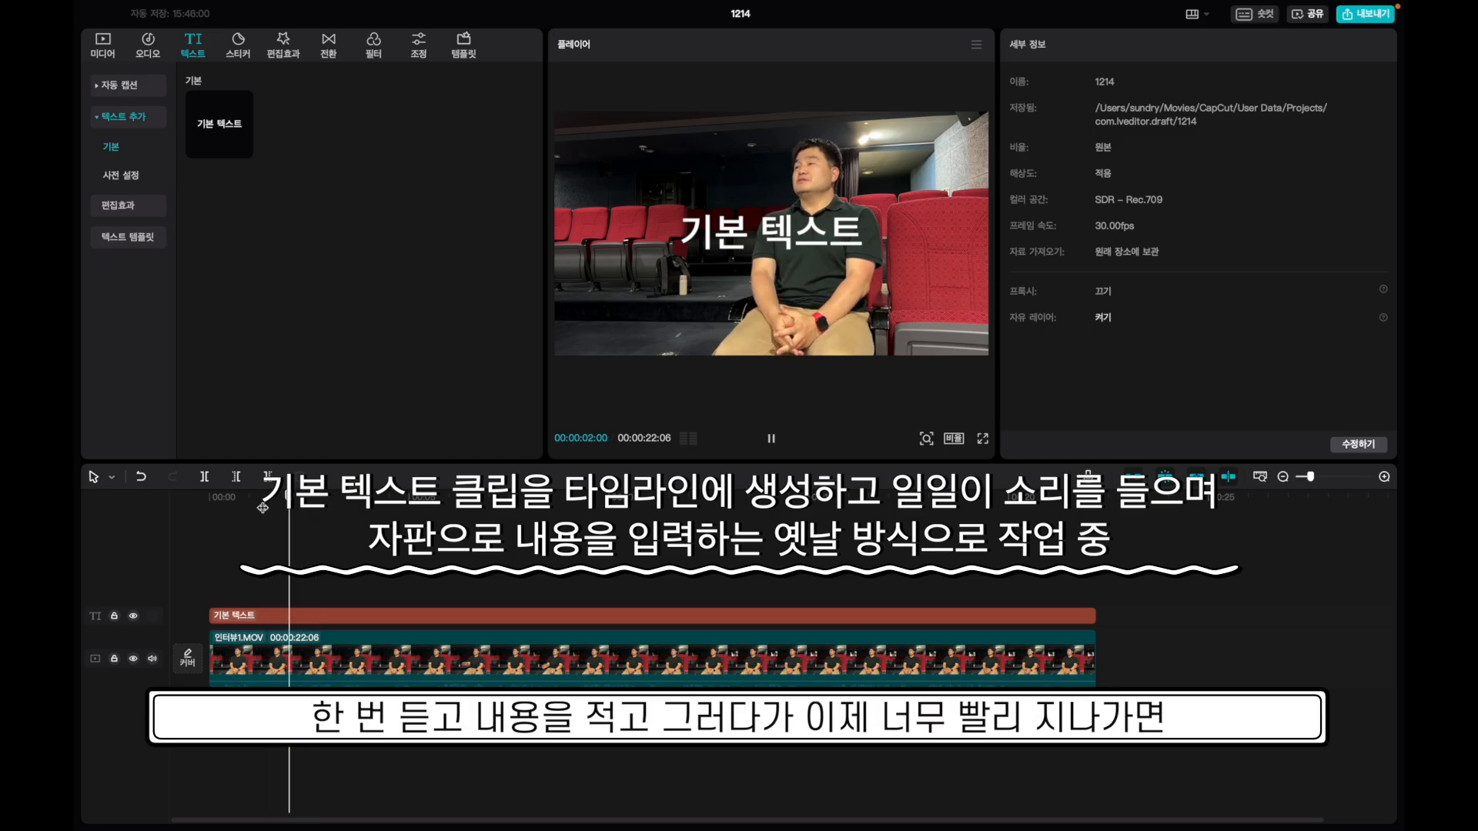
pyautogui.click(218, 507)
pyautogui.press('space')
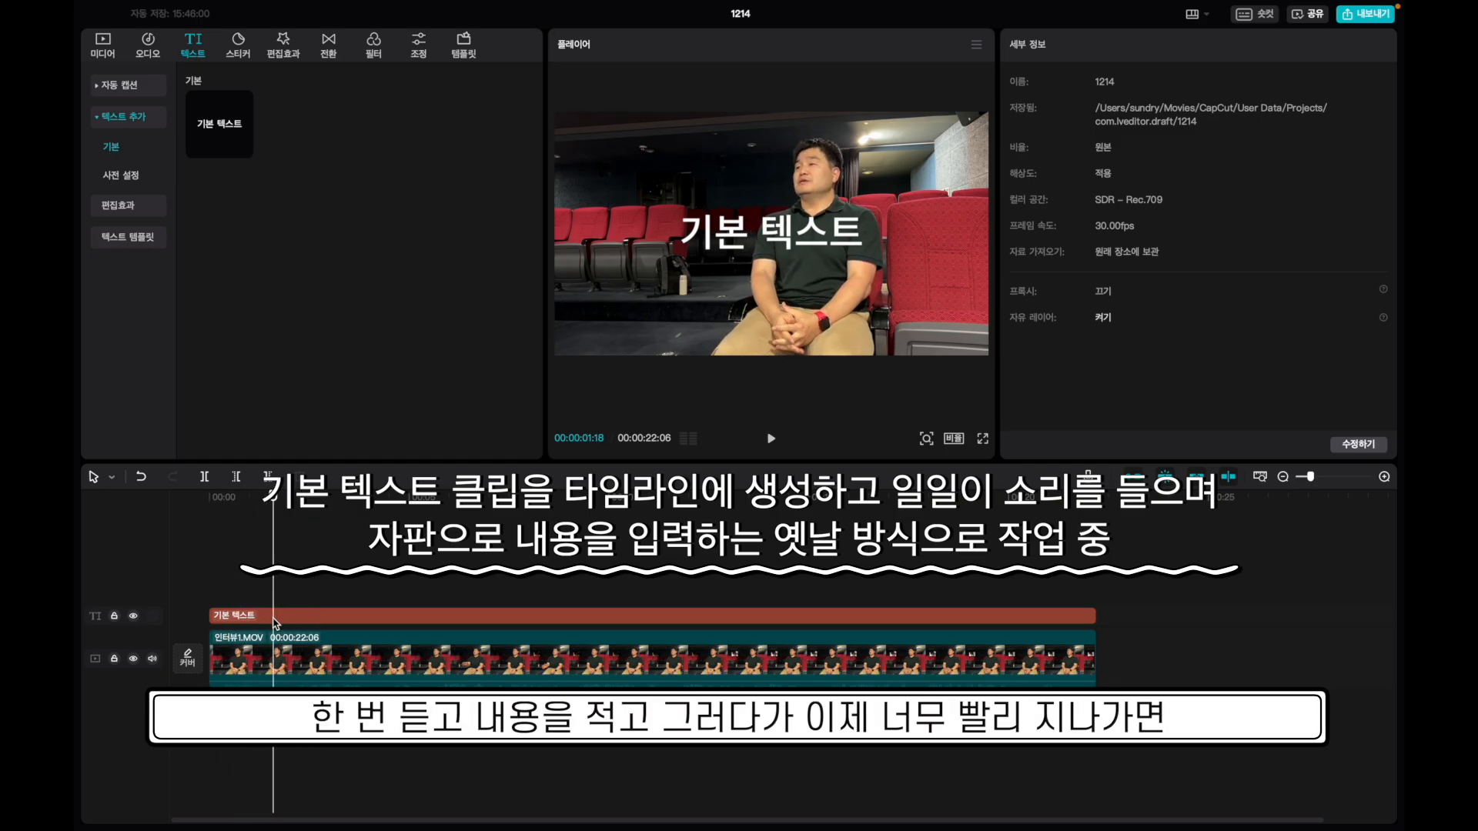
pyautogui.click(276, 616)
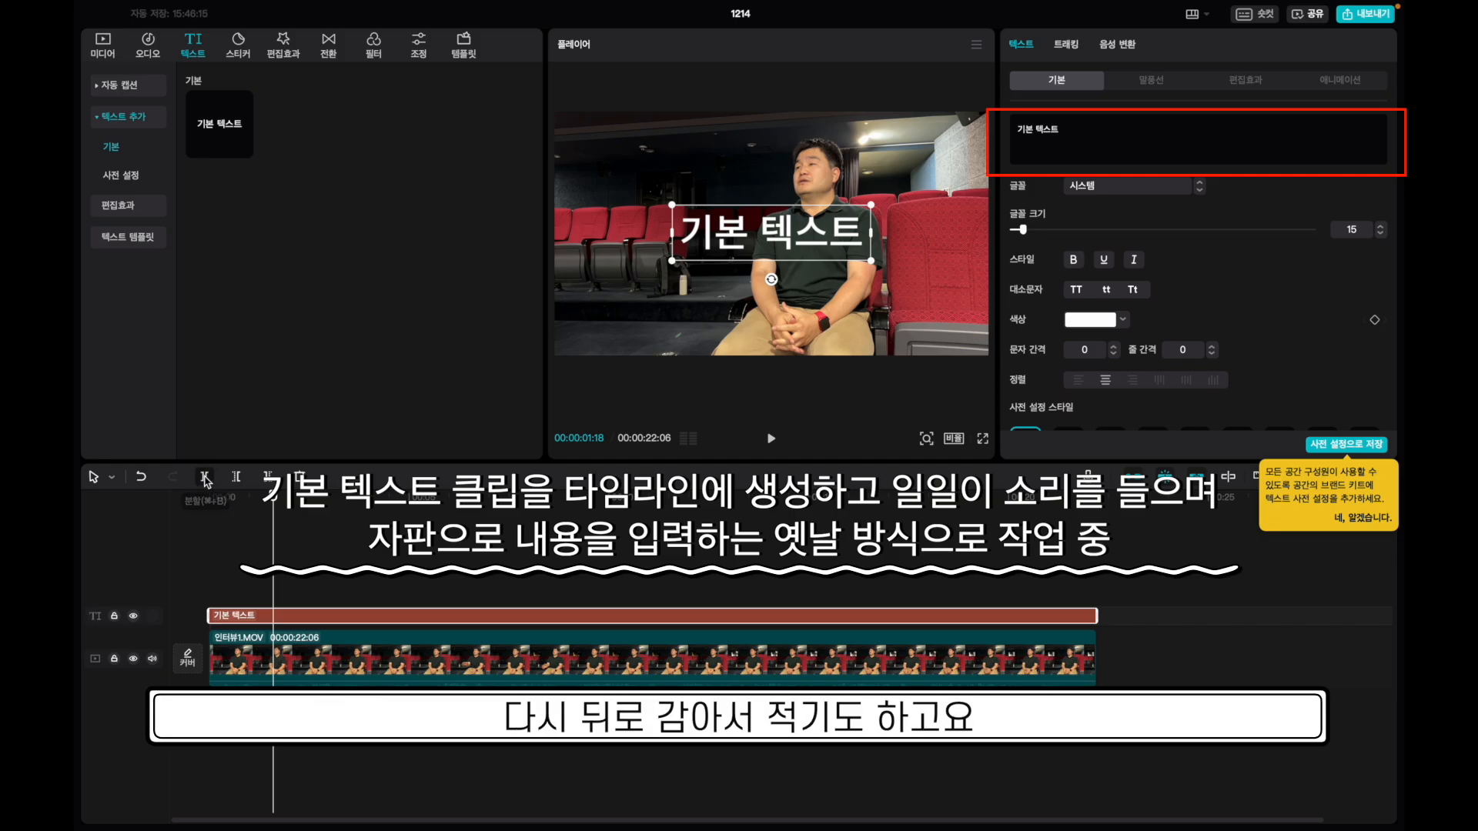
pyautogui.click(205, 478)
pyautogui.click(235, 497)
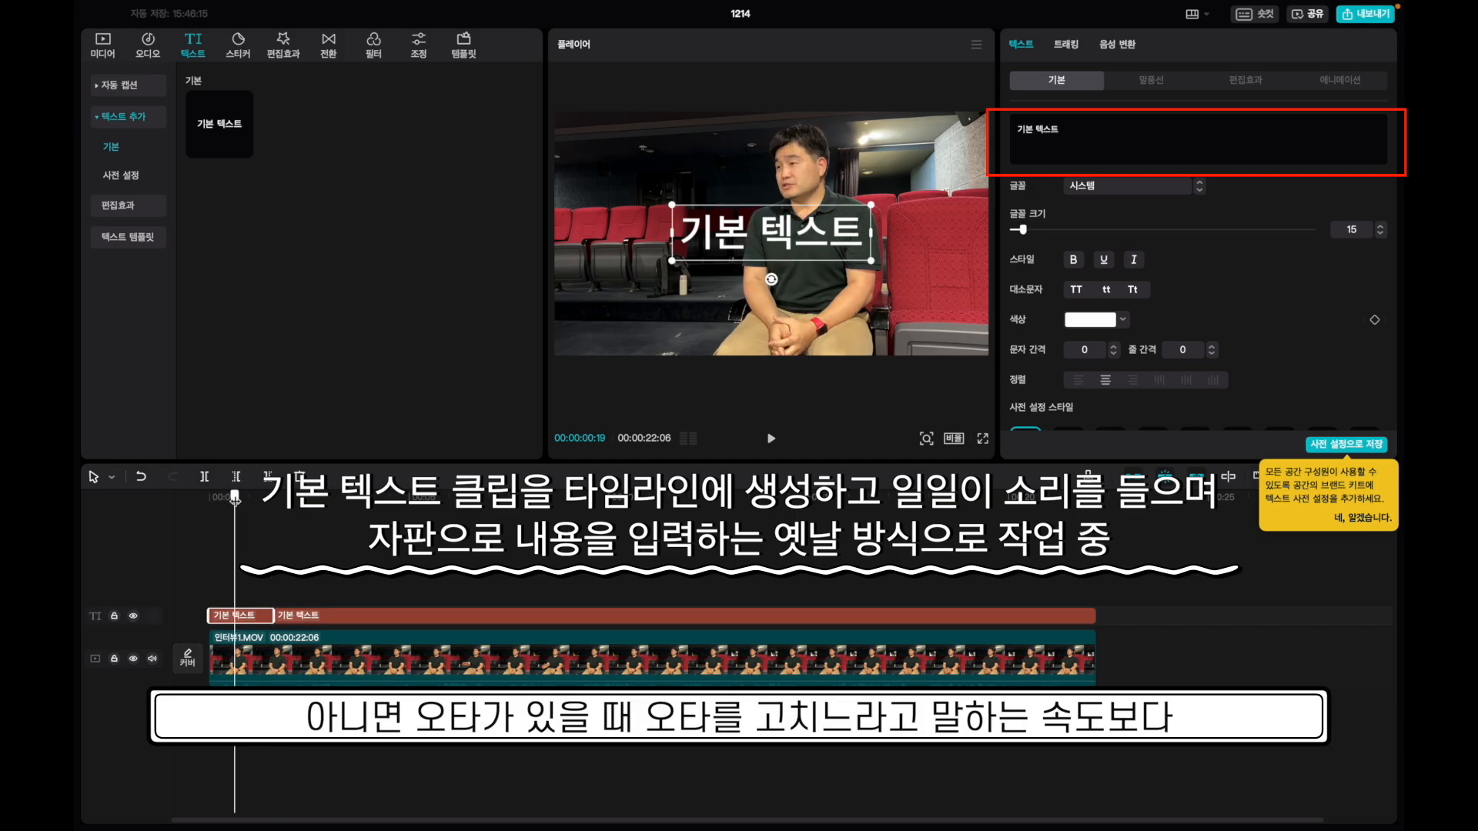
# Write the greeting '안녕하세요' plus the speaker's name in the first caption and shrink its font size.
pyautogui.click(1178, 135)
pyautogui.write('안녕')
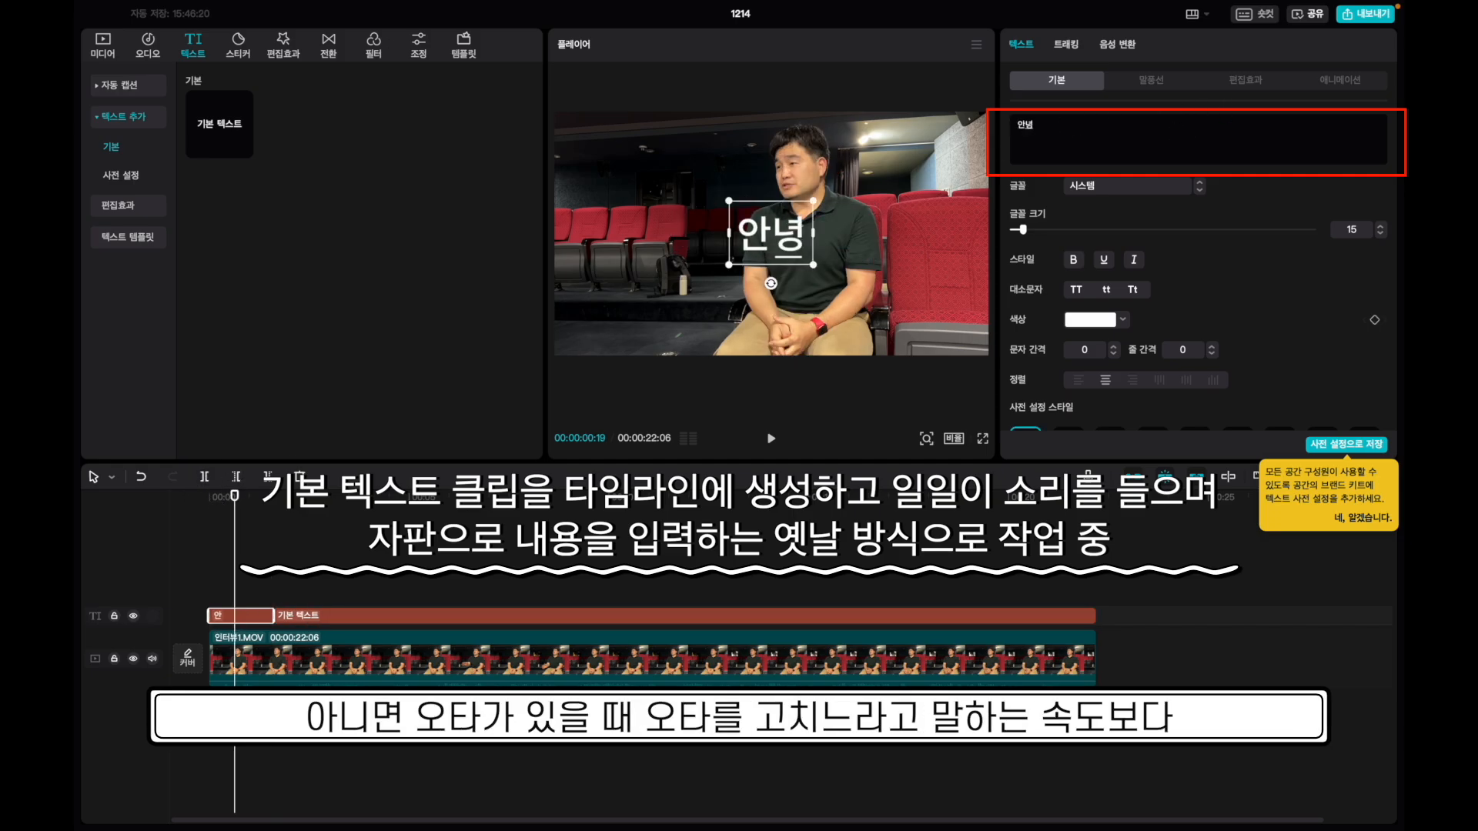
pyautogui.write('하세요,')
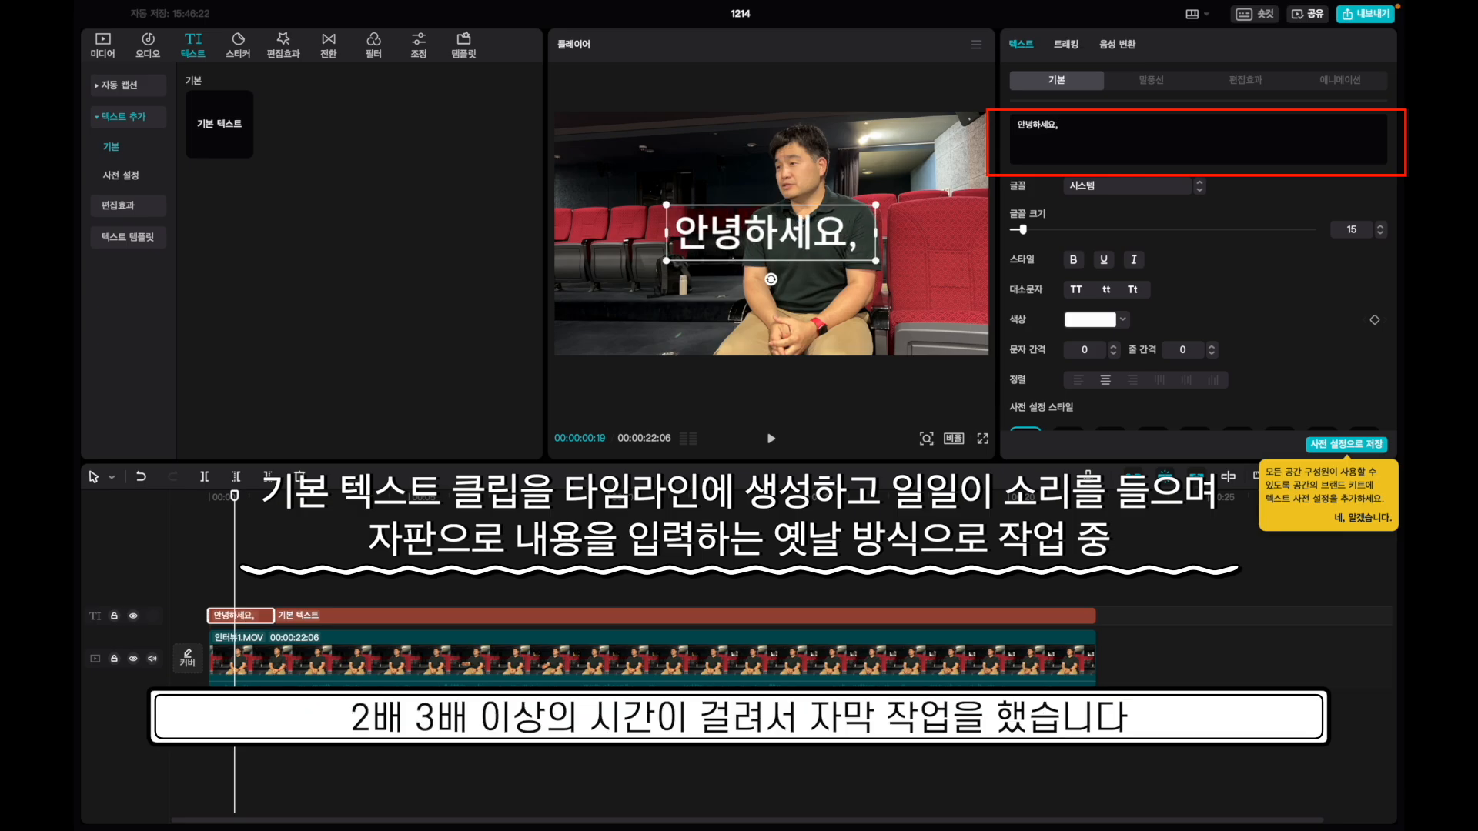
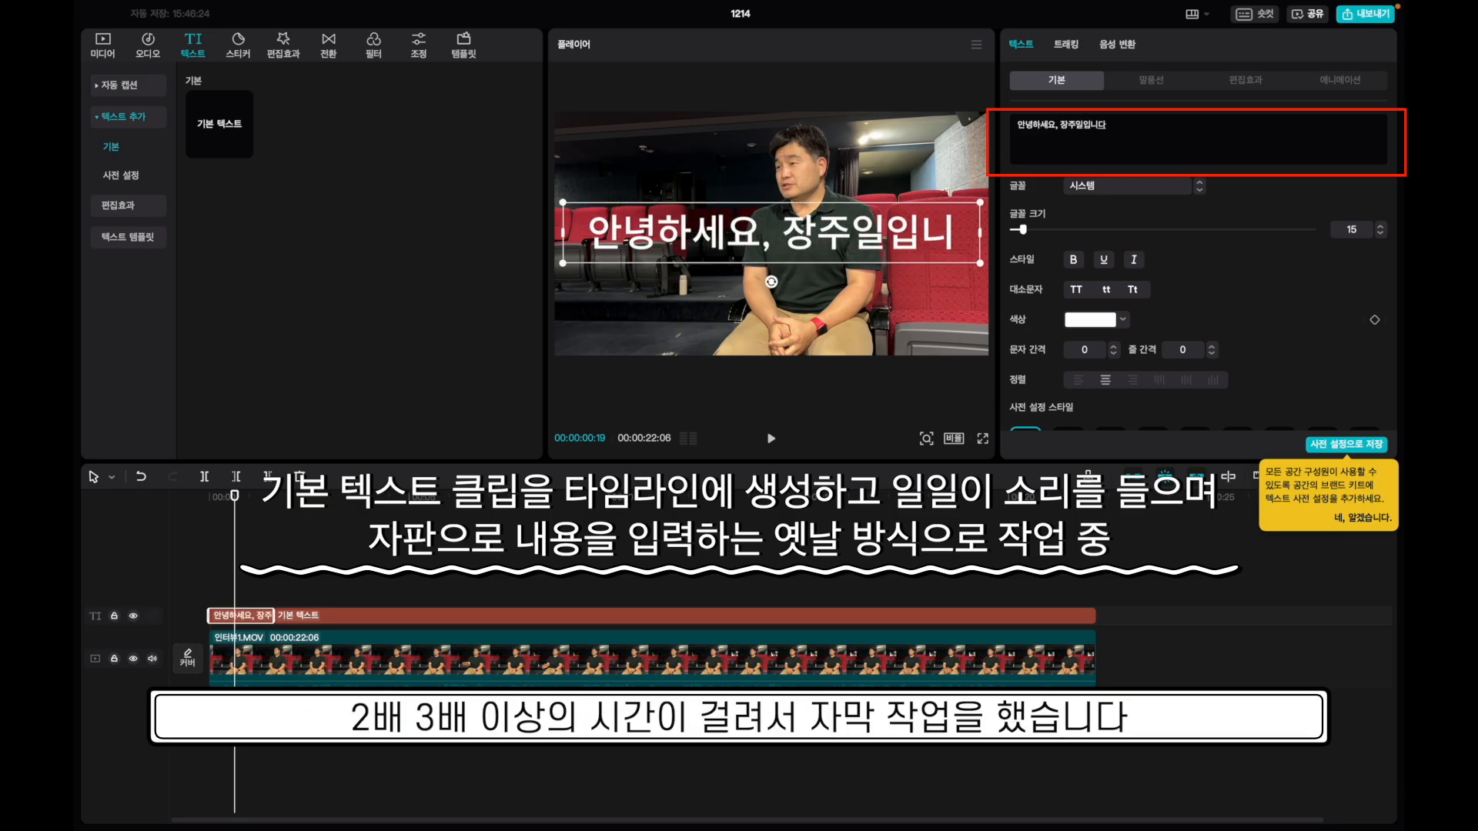
pyautogui.press('super+a')
pyautogui.click(1022, 230)
pyautogui.moveTo(1022, 230); pyautogui.dragTo(1015, 230)
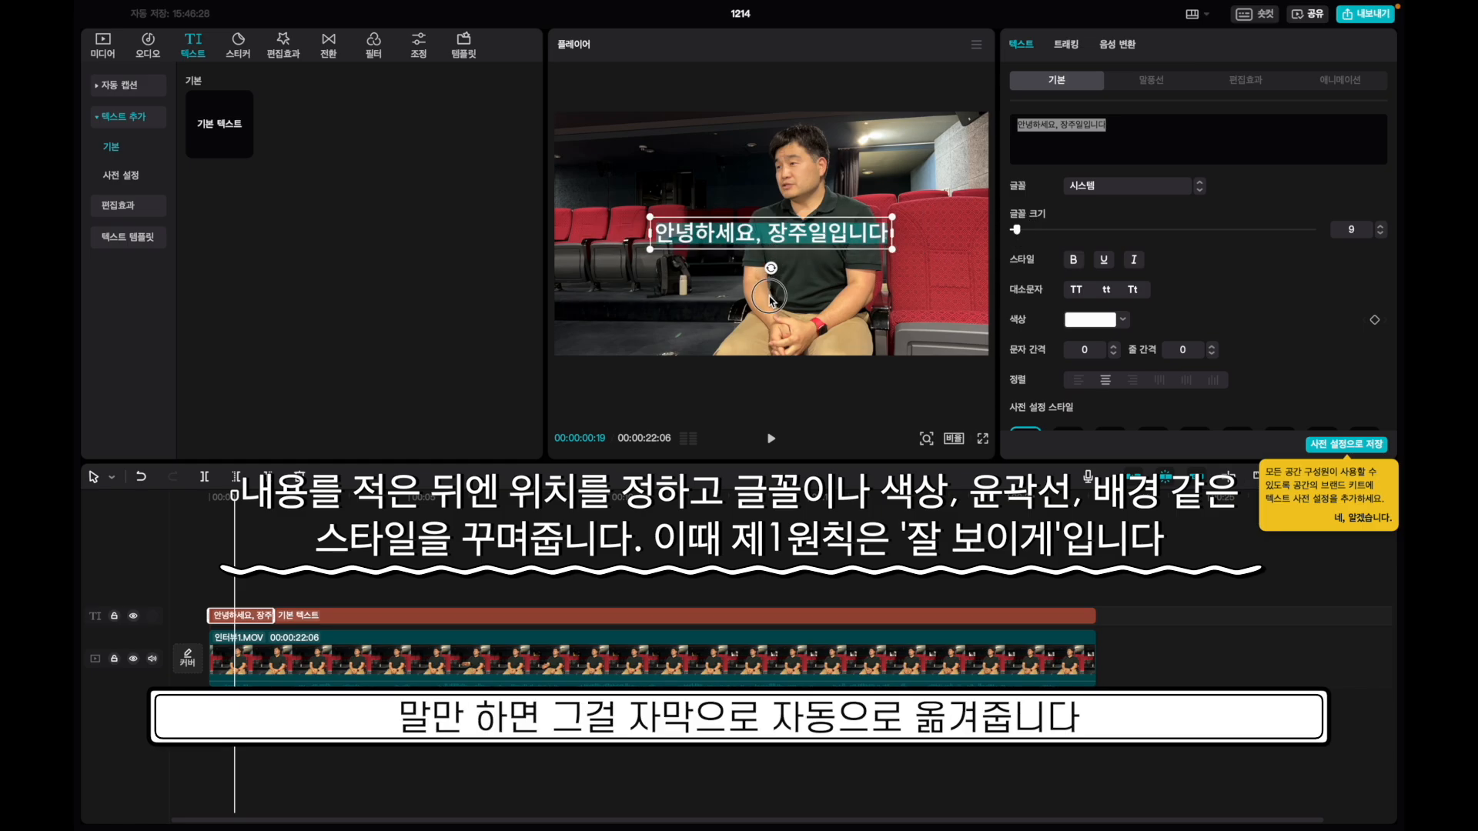
# Move the greeting caption to the bottom, apply the yellow boxed preset, and scale it to 90%.
pyautogui.moveTo(770, 299); pyautogui.dragTo(774, 326)
pyautogui.scroll(-5, 1198, 332)
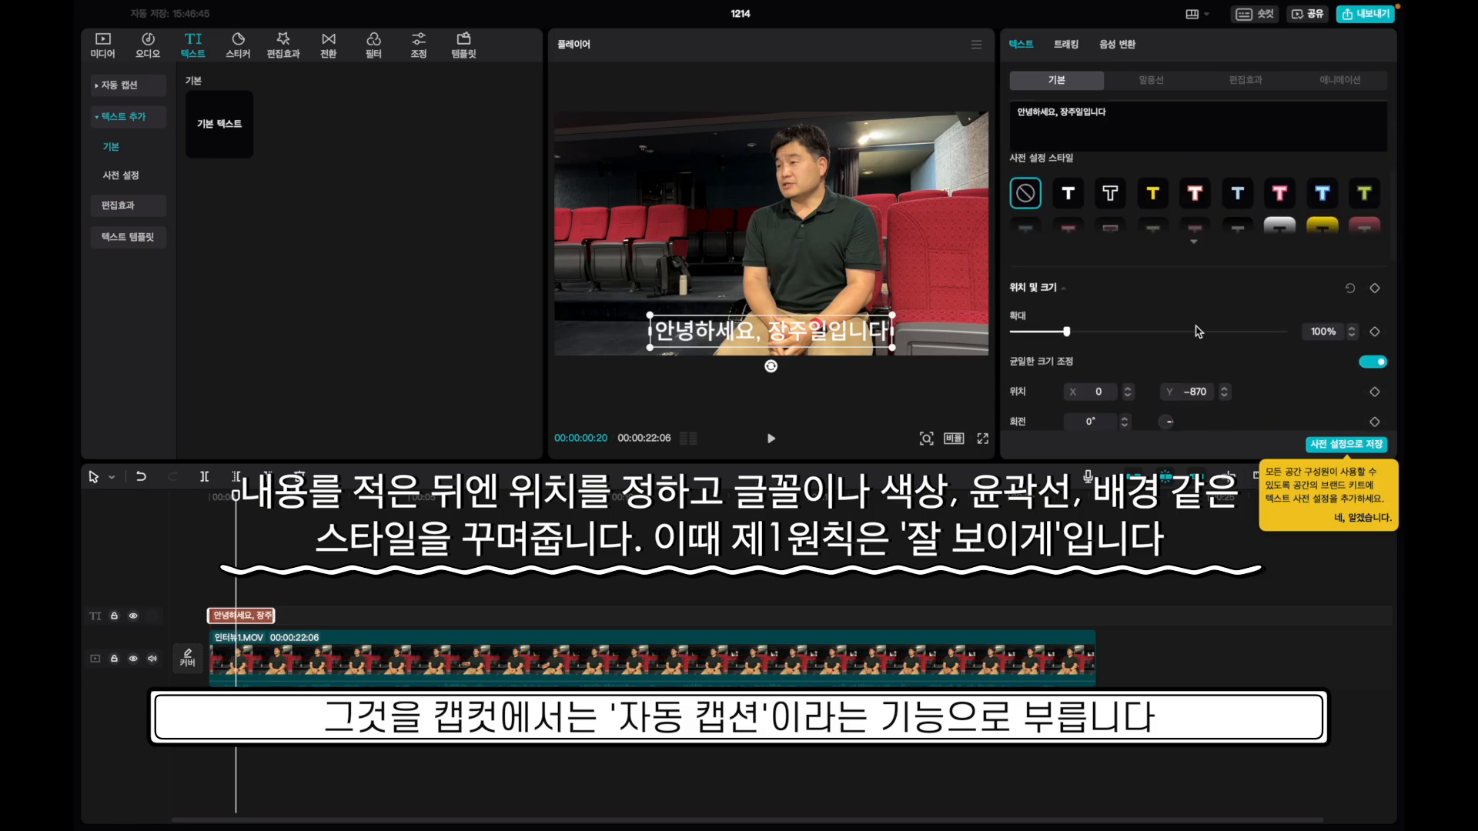
pyautogui.click(1154, 234)
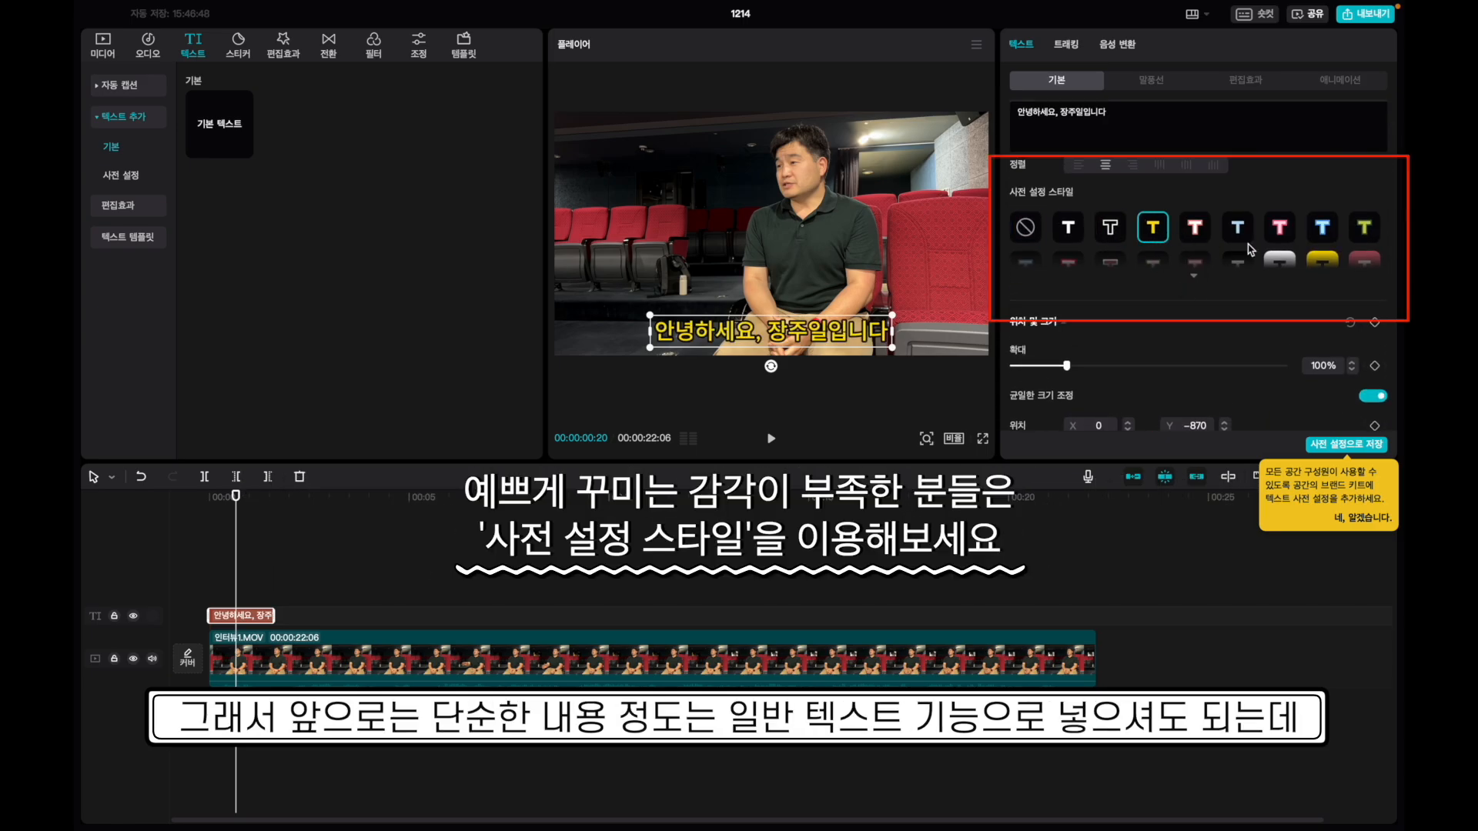
pyautogui.scroll(-1, 1231, 262)
pyautogui.click(1195, 252)
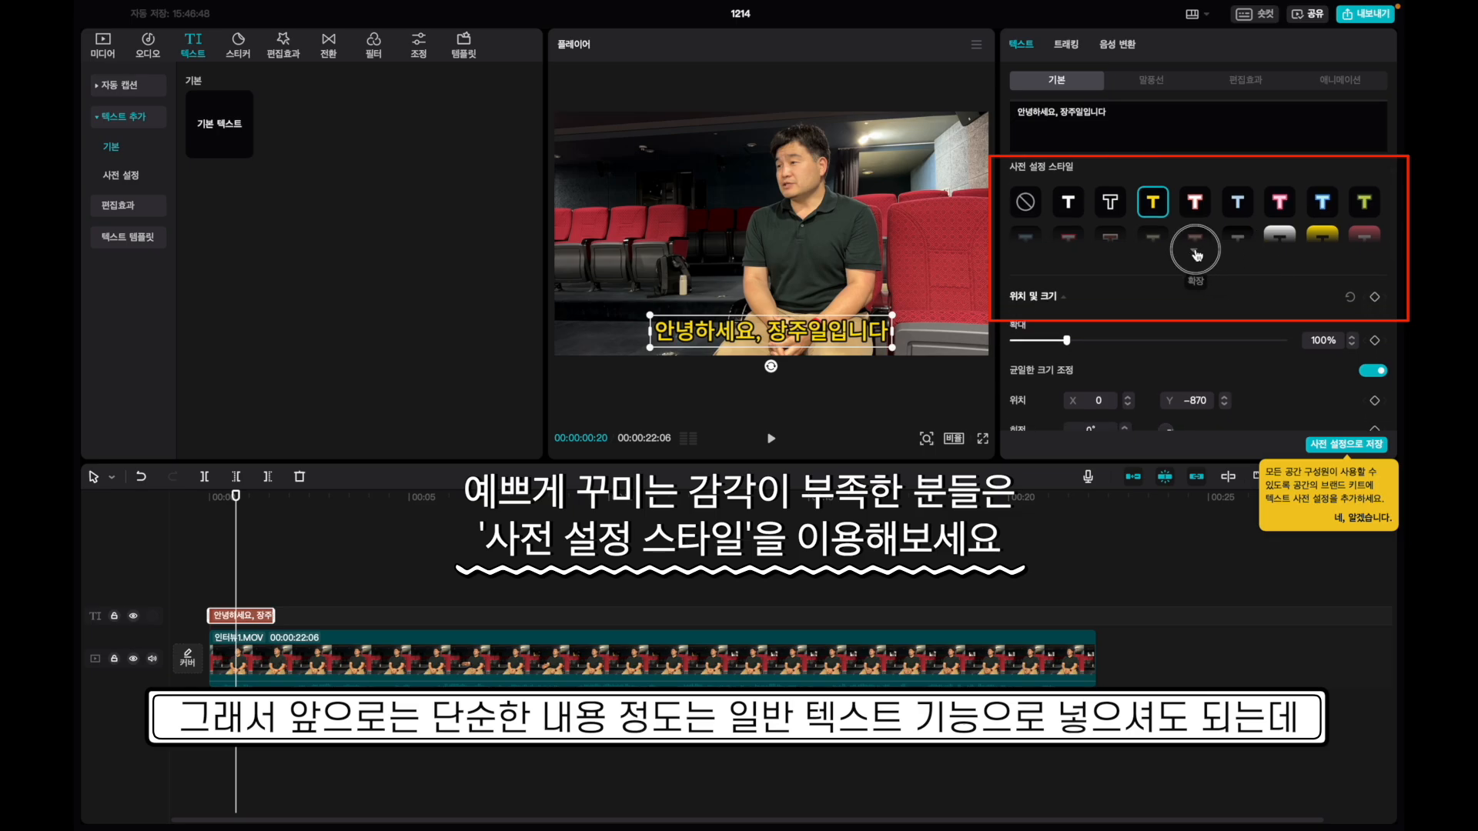
pyautogui.click(1281, 243)
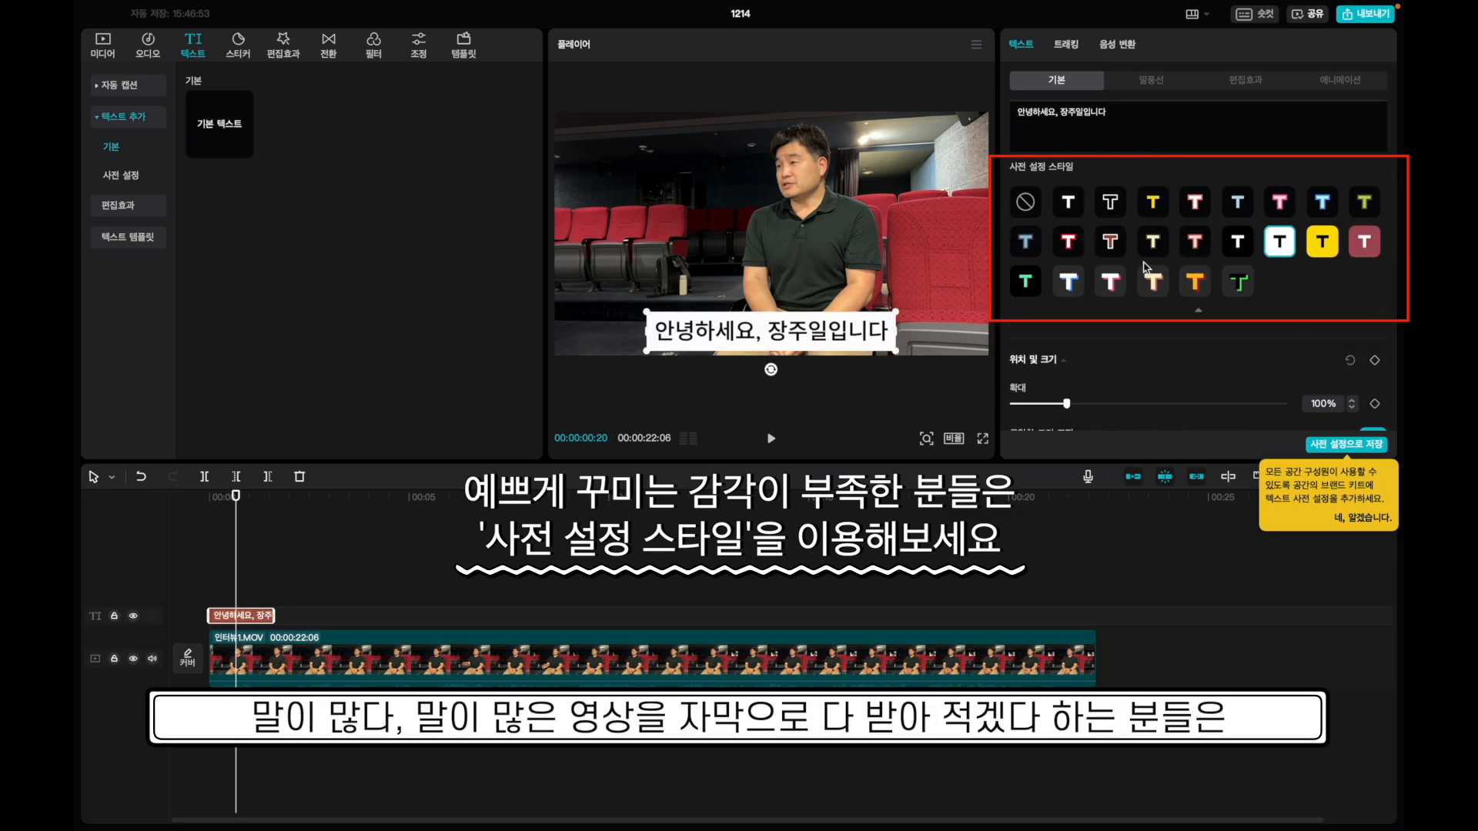
pyautogui.click(1025, 282)
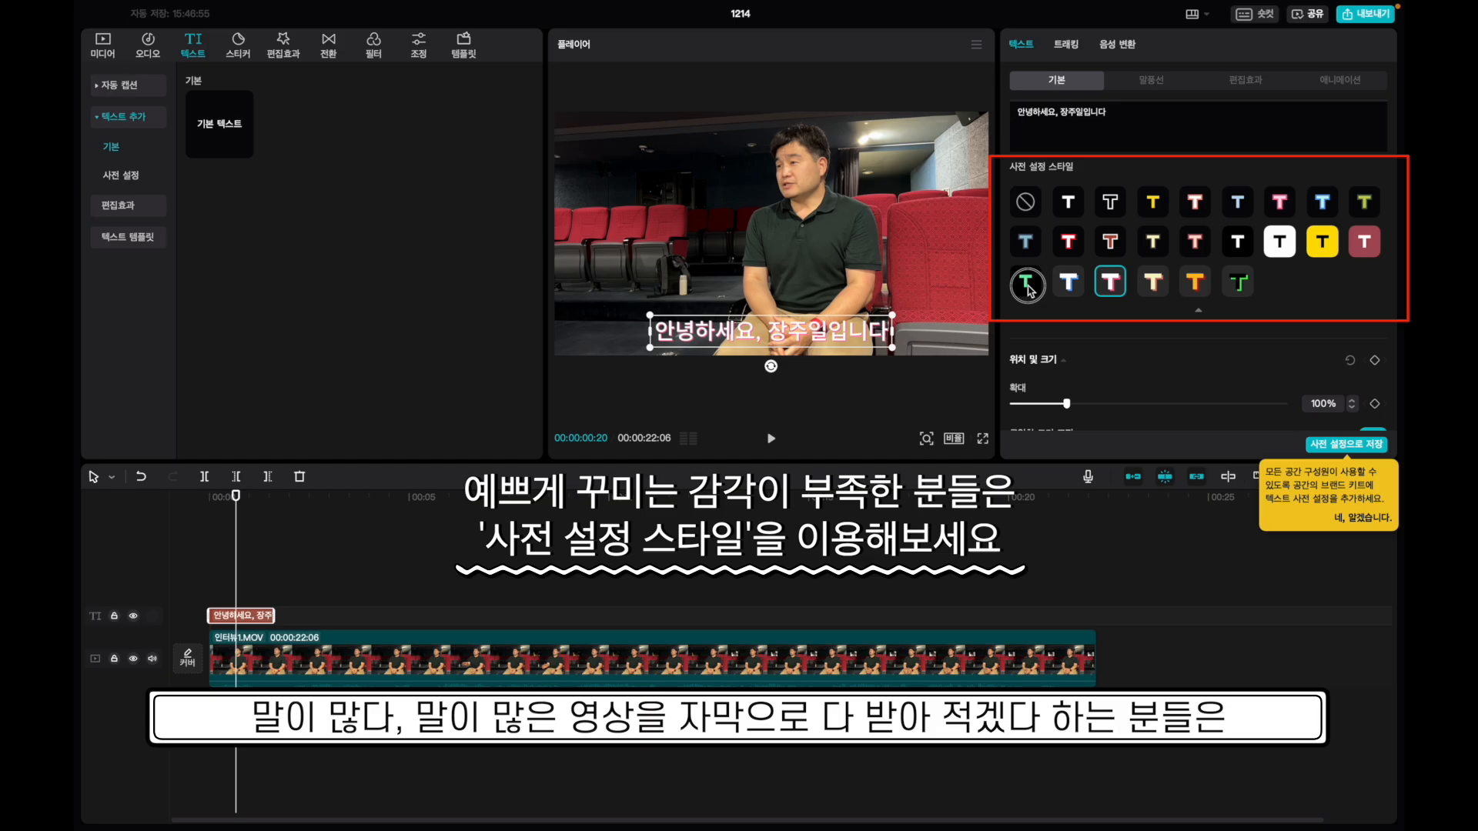
pyautogui.click(1323, 243)
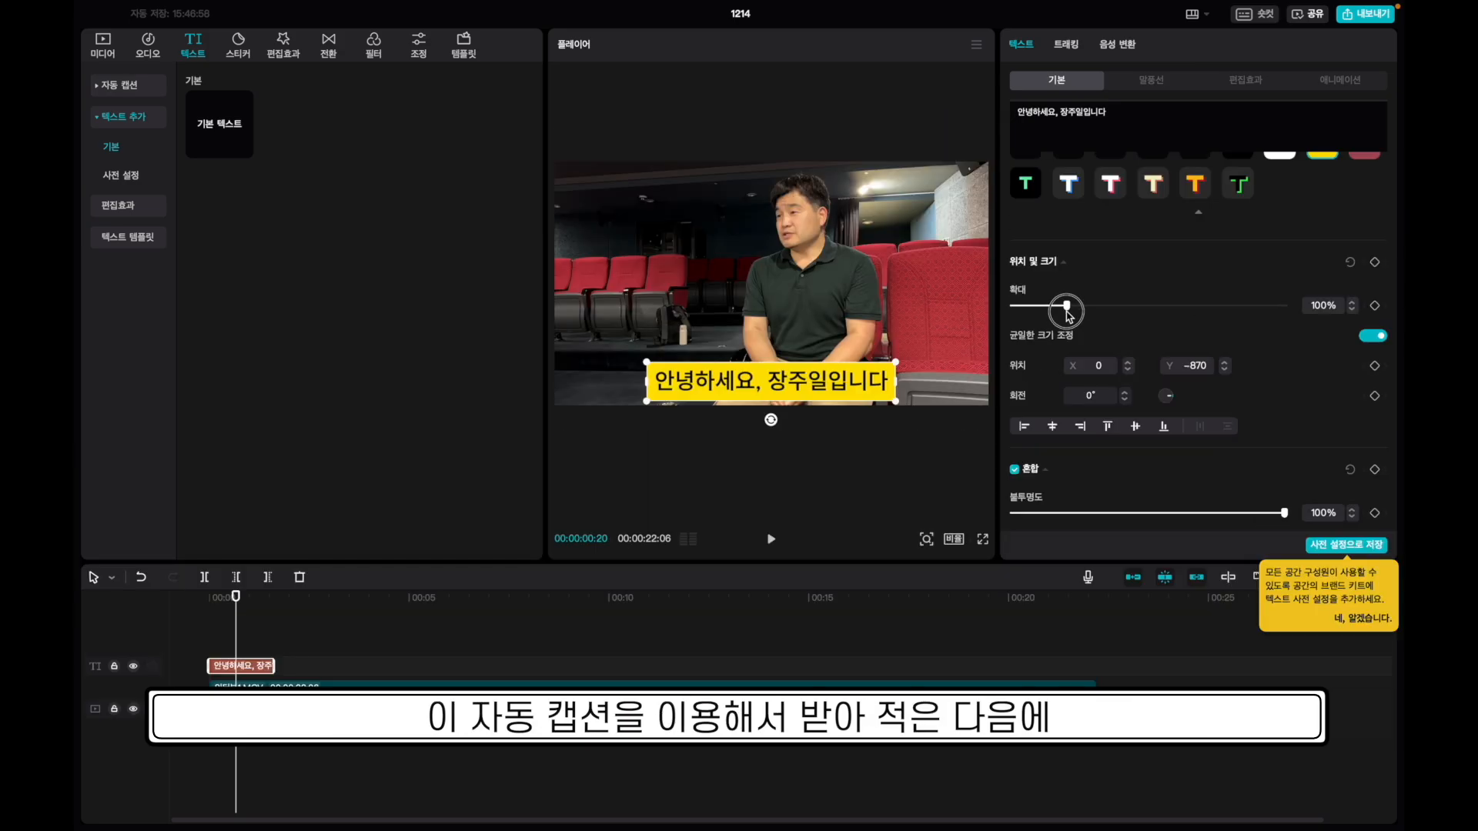
pyautogui.moveTo(1066, 305); pyautogui.dragTo(1061, 308)
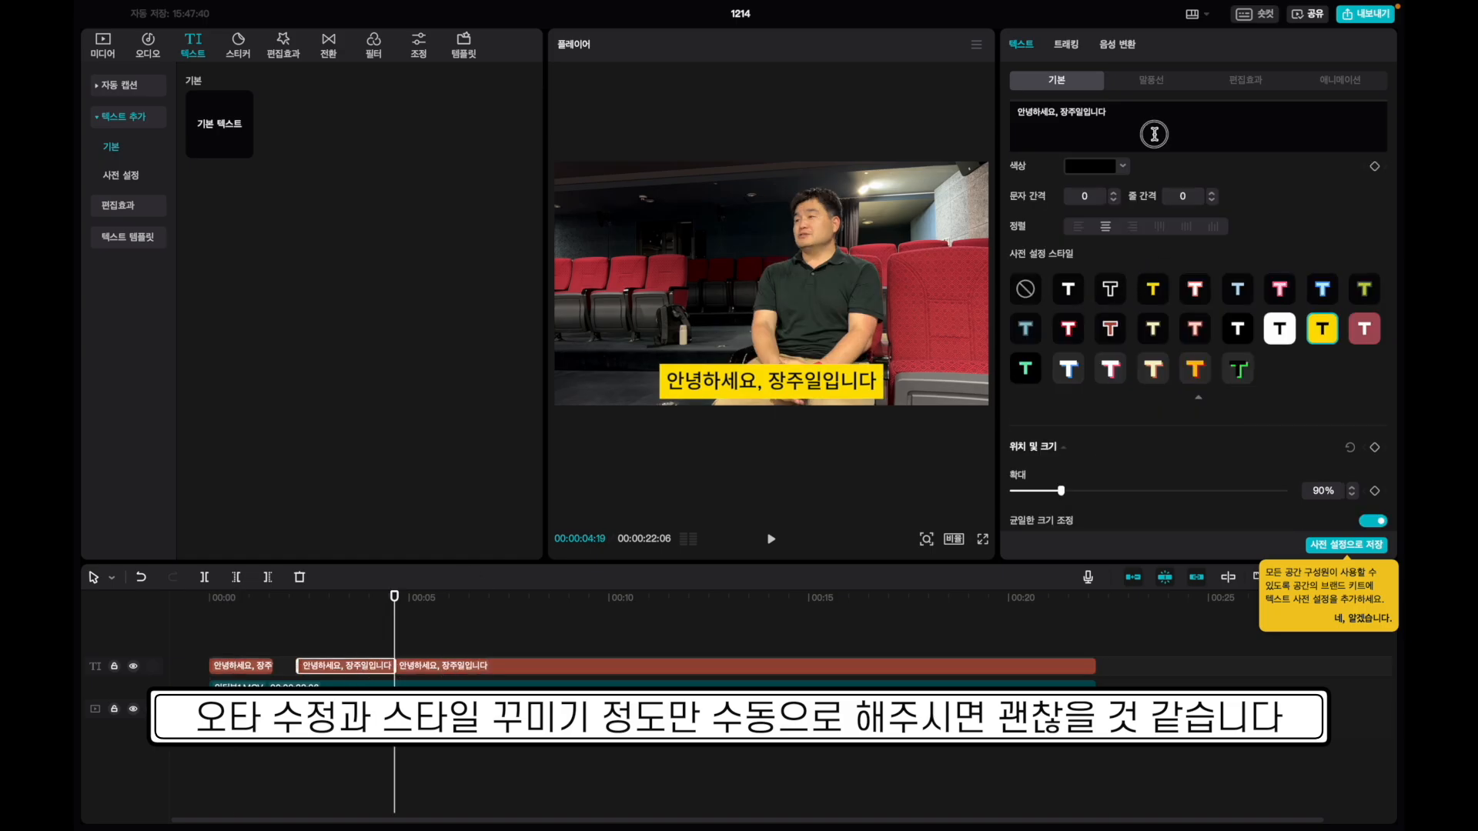
# Change the next caption to '제가 미디어교육을 한지 15년이 넘었습니다' and play back to check.
pyautogui.press('super+a')
pyautogui.write('제가 미디어교육을 한지 15년이 넘었습니다')
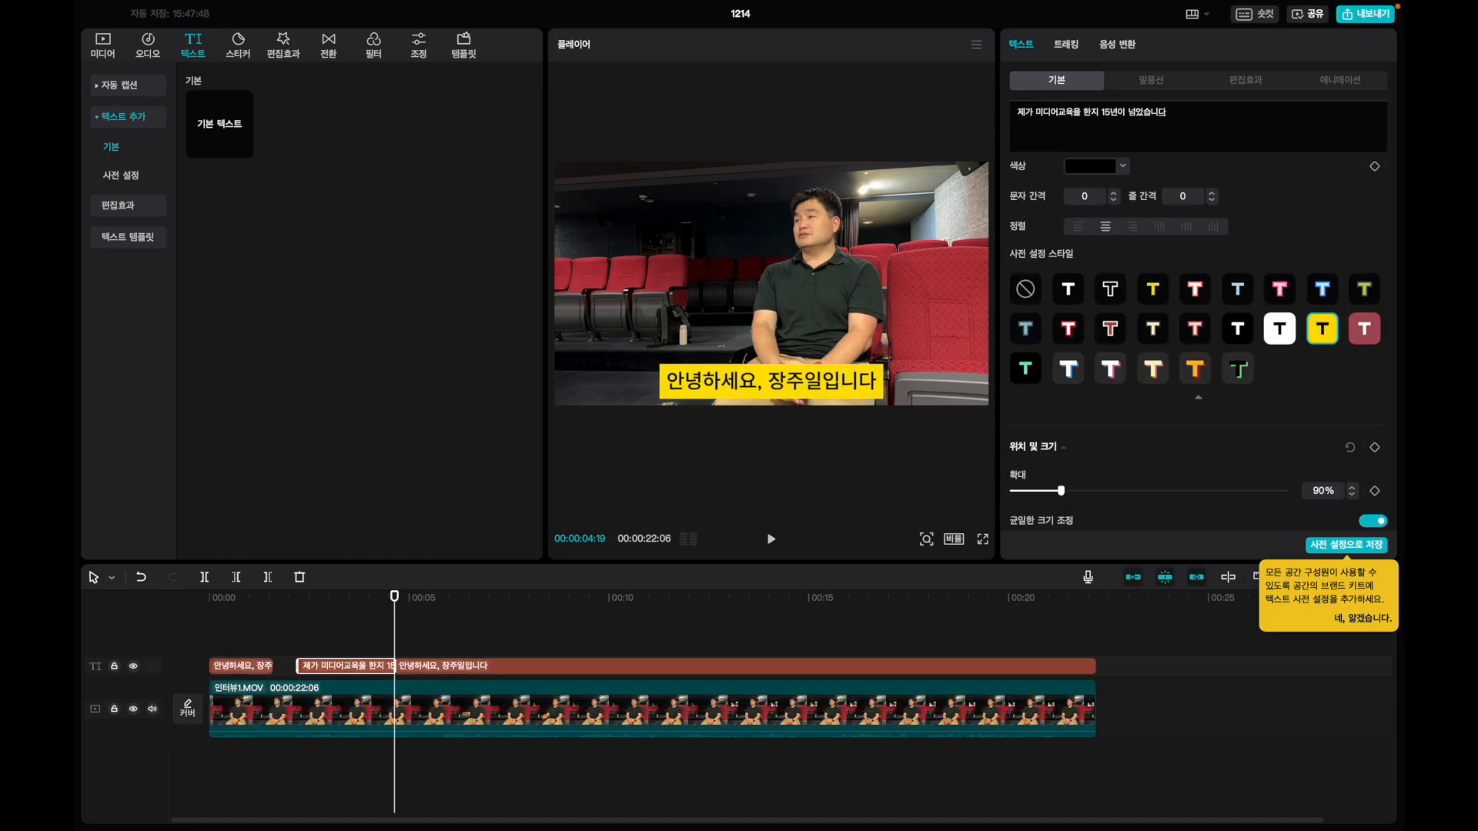
pyautogui.moveTo(338, 601); pyautogui.dragTo(362, 602)
pyautogui.press('space')
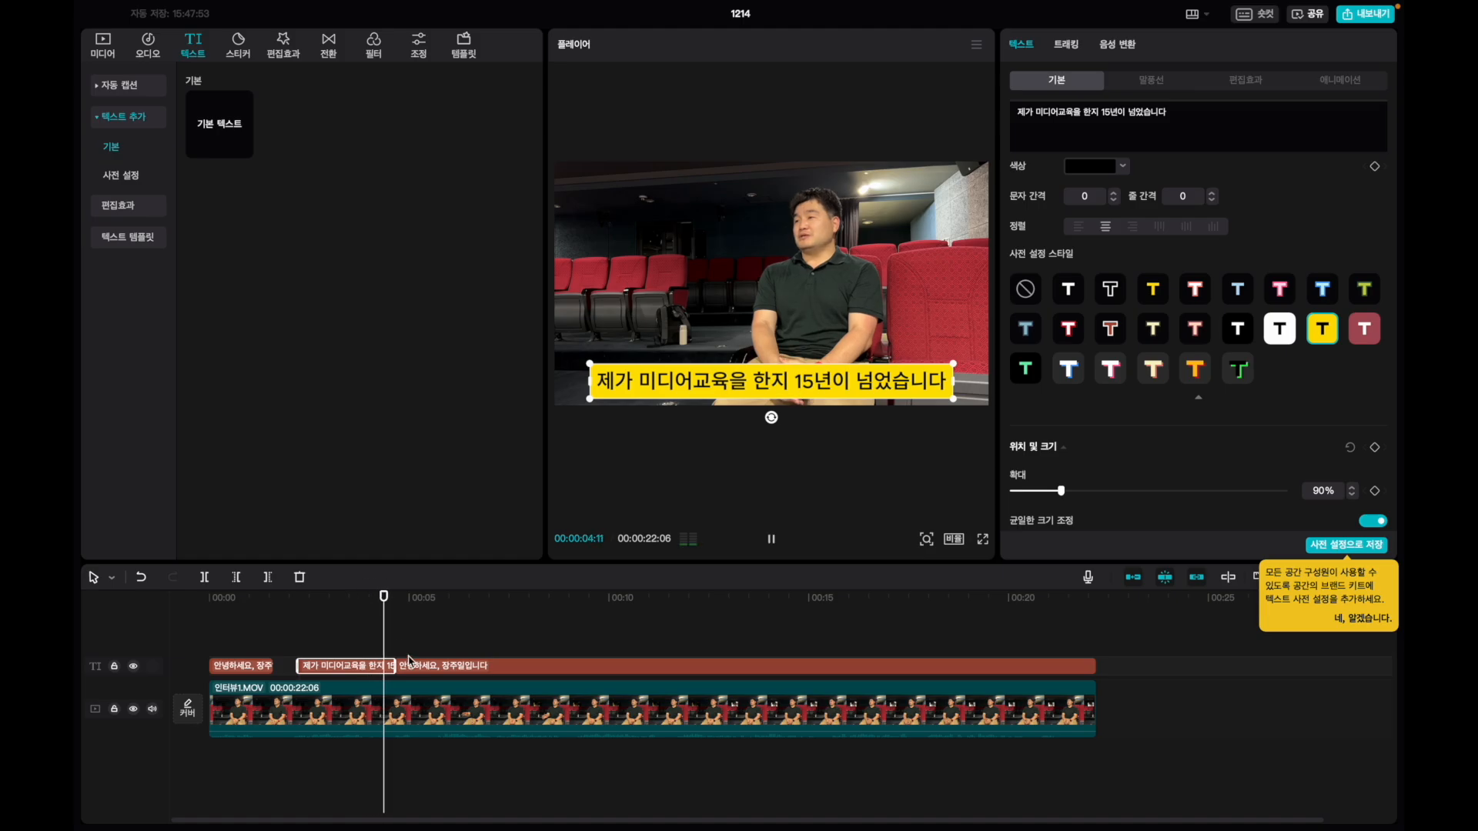
pyautogui.click(408, 660)
pyautogui.click(211, 598)
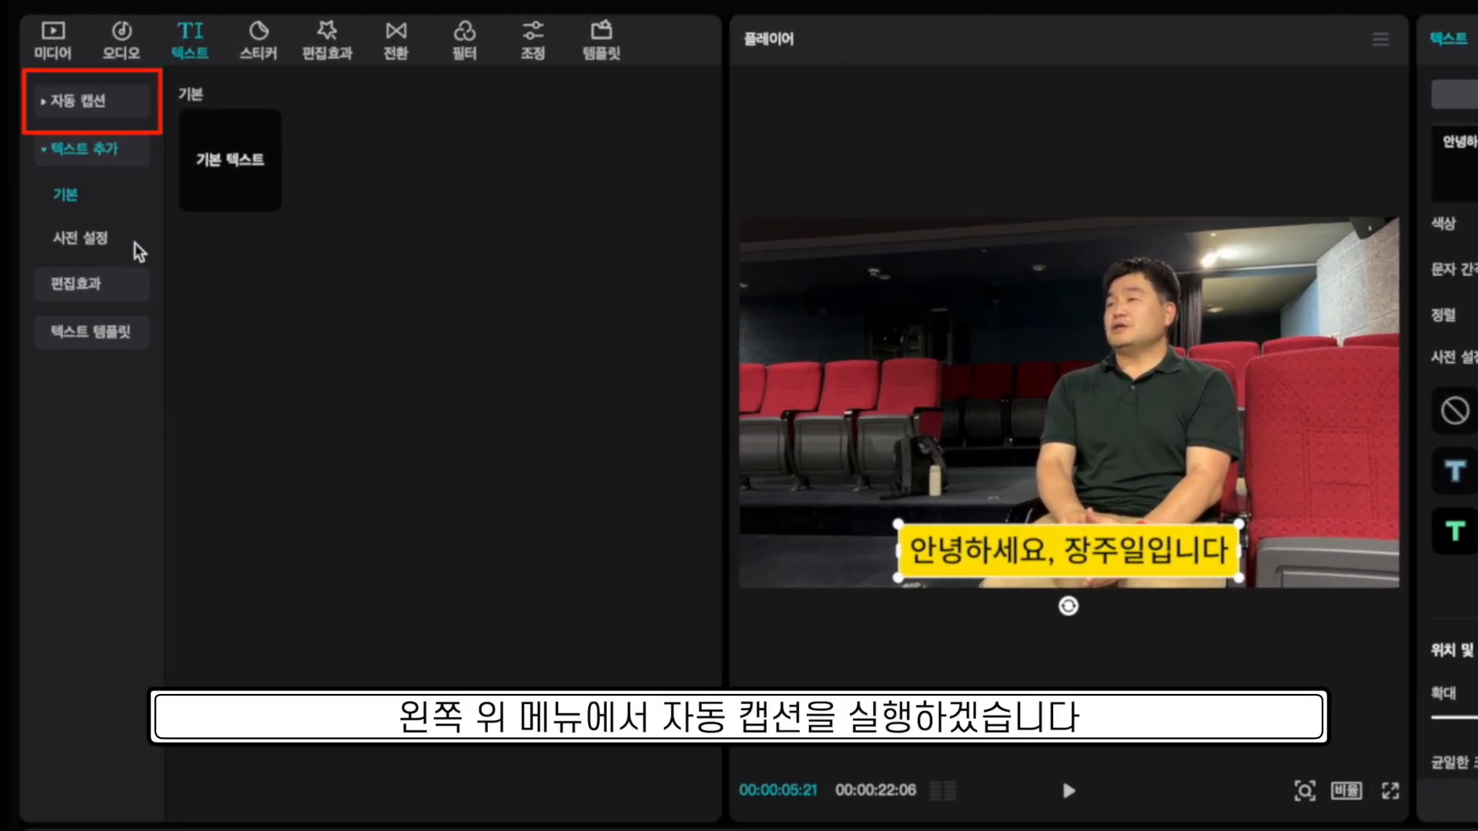
# Generate 한국어 auto captions with 현재 자막 지우기 enabled to replace the existing captions.
pyautogui.click(92, 108)
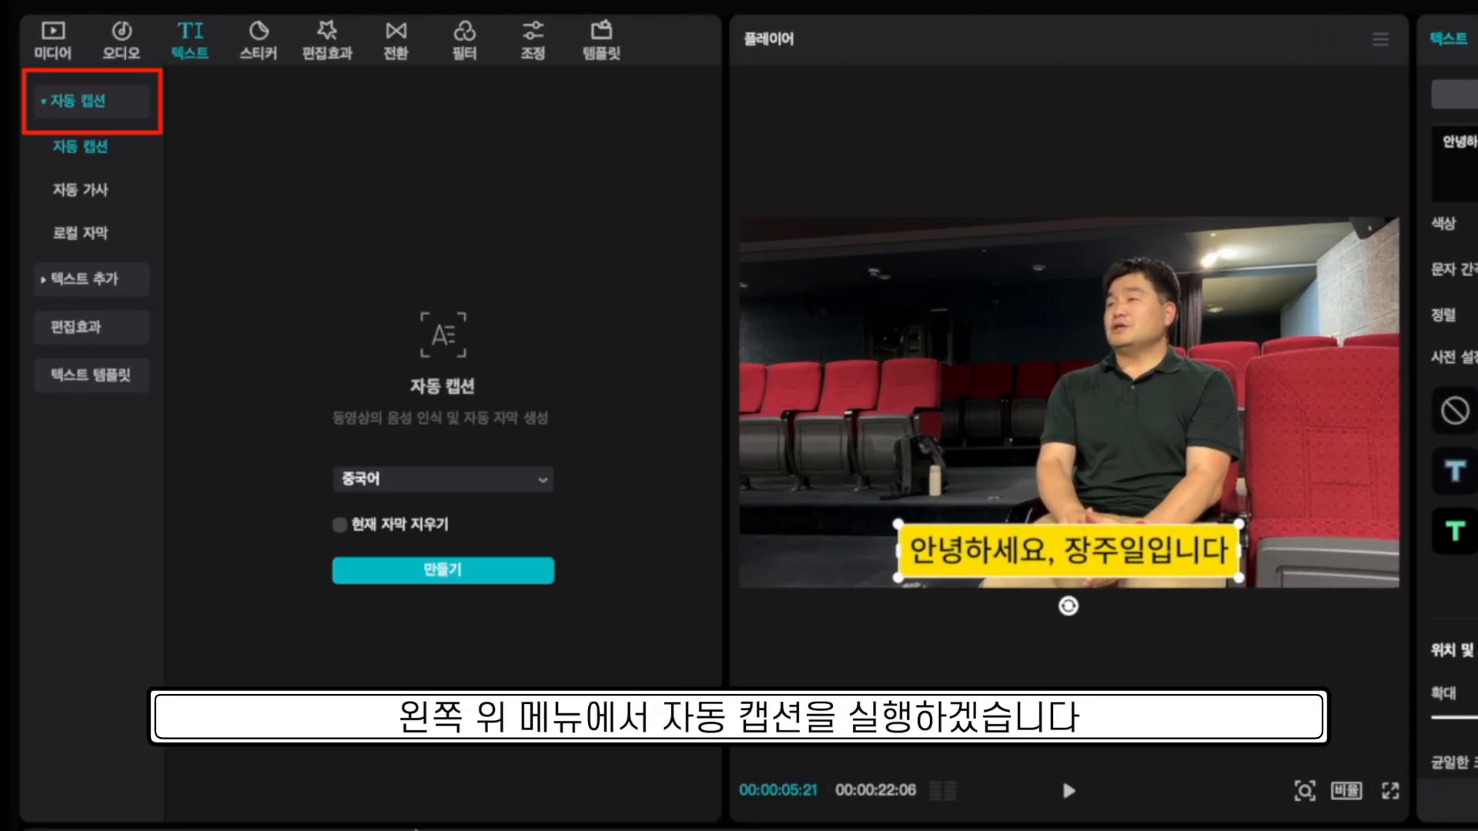
pyautogui.click(519, 483)
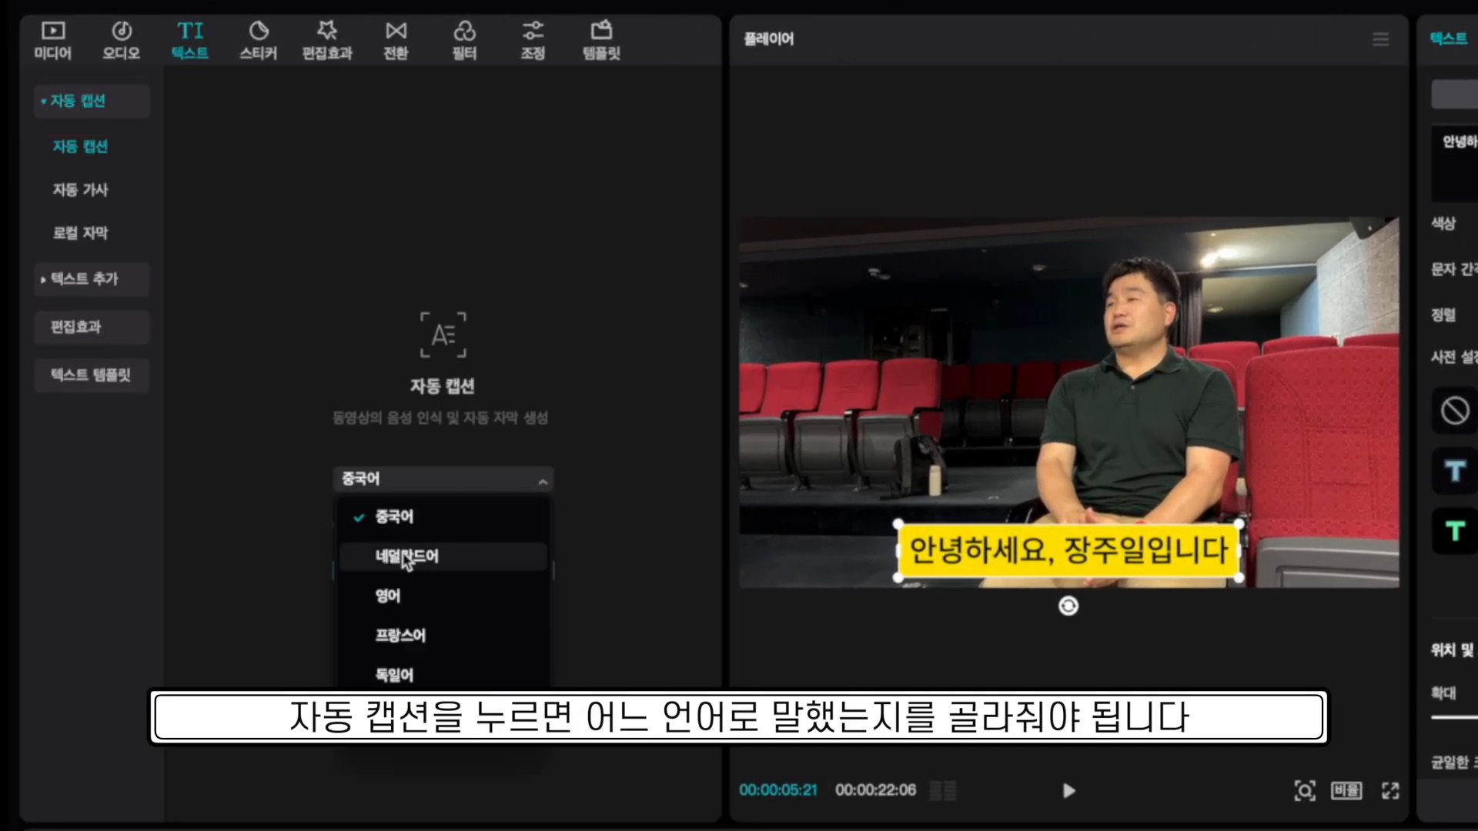
pyautogui.scroll(-6, 401, 604)
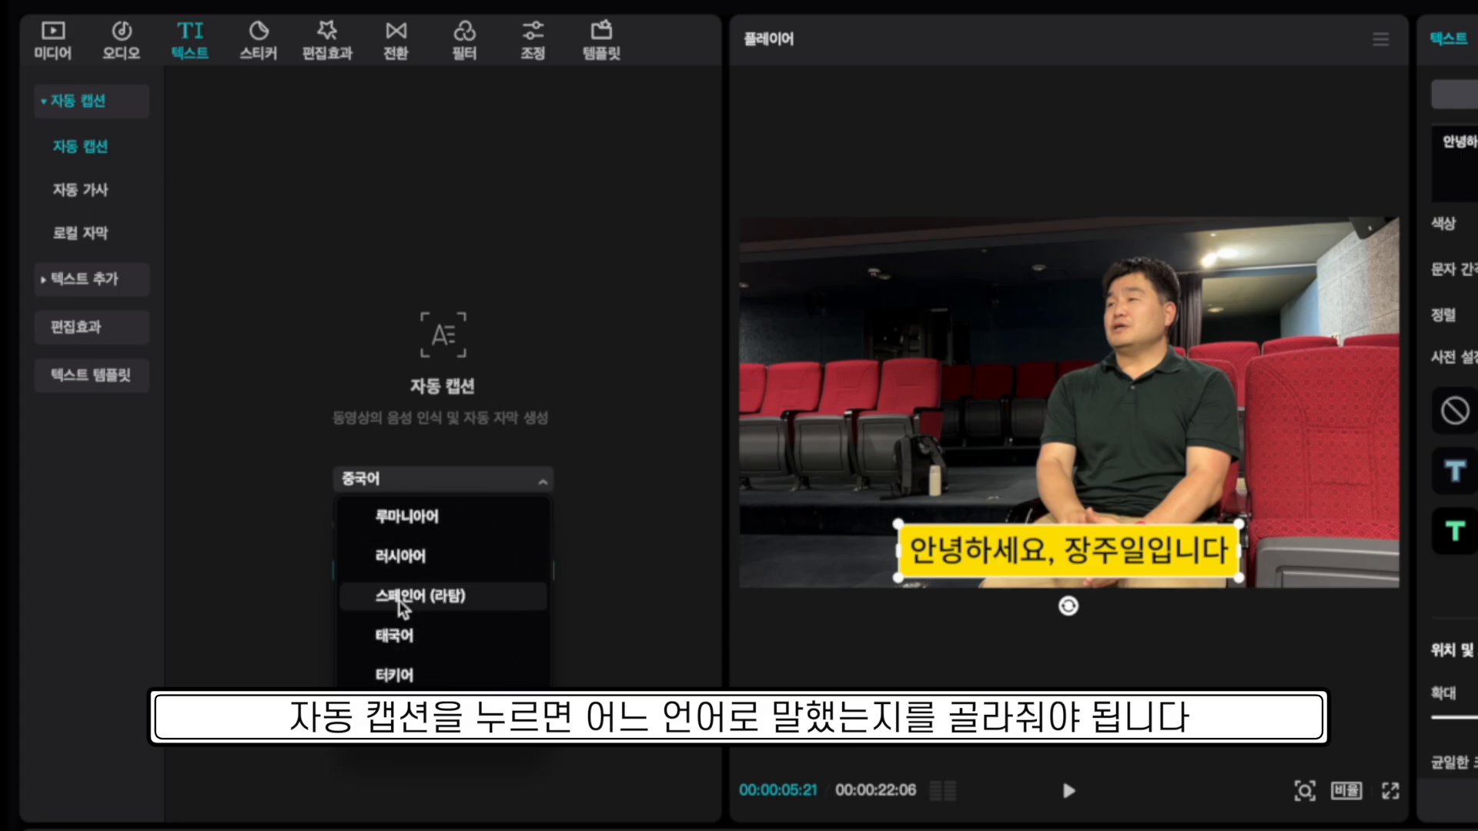
pyautogui.scroll(5, 402, 608)
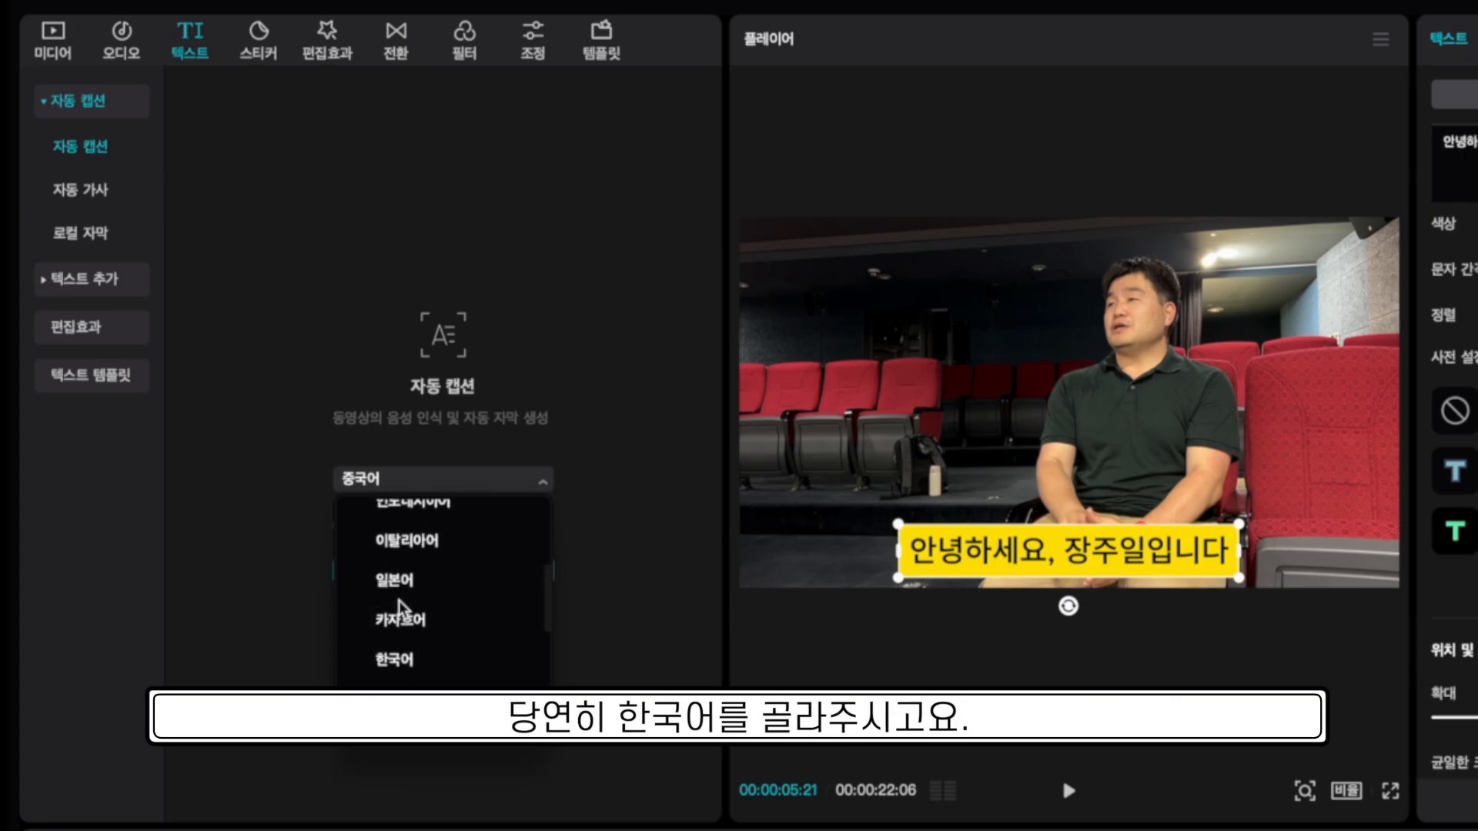
pyautogui.scroll(-1, 401, 612)
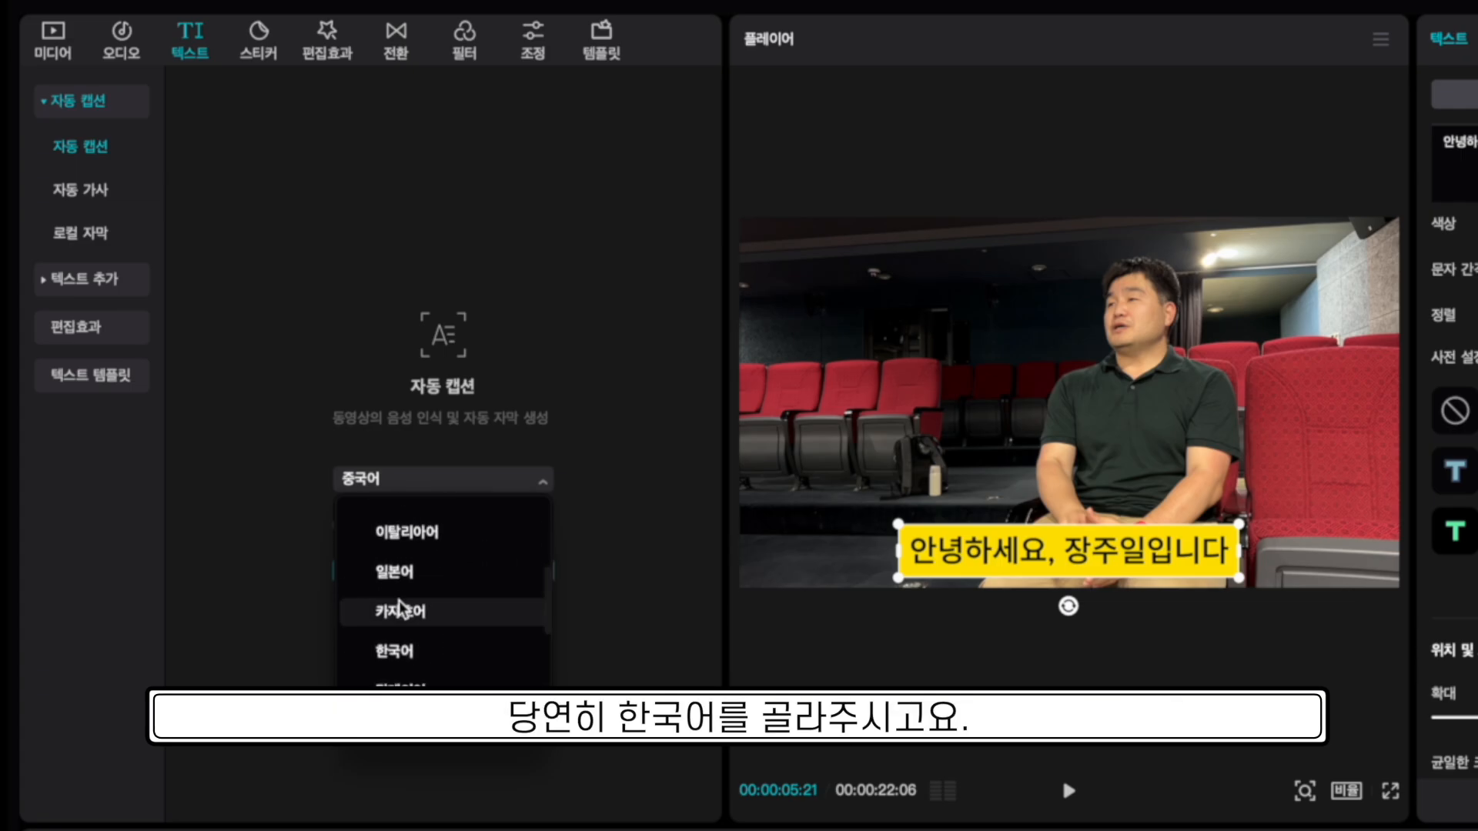
pyautogui.click(454, 651)
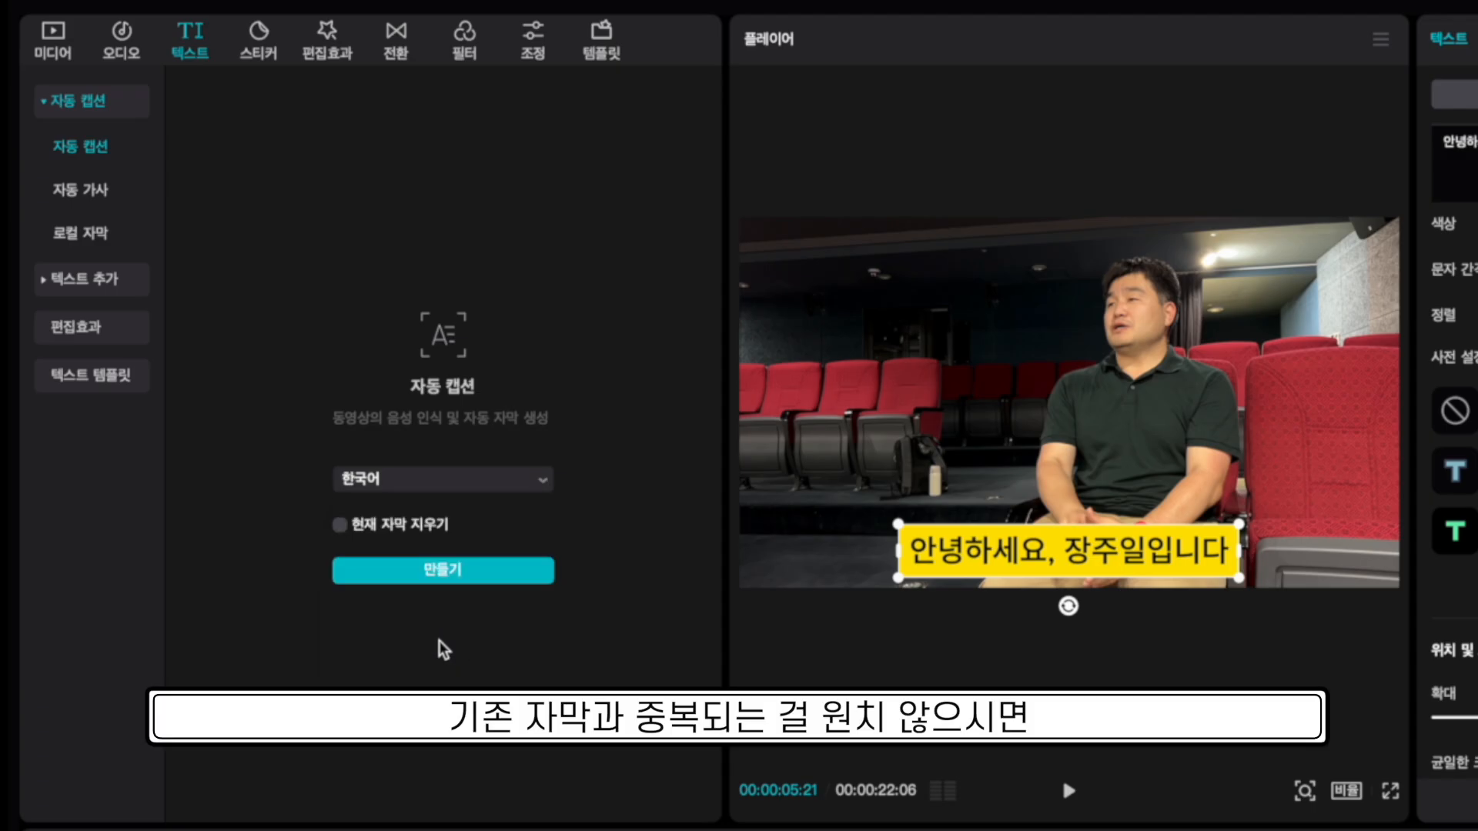
pyautogui.click(339, 527)
pyautogui.click(409, 583)
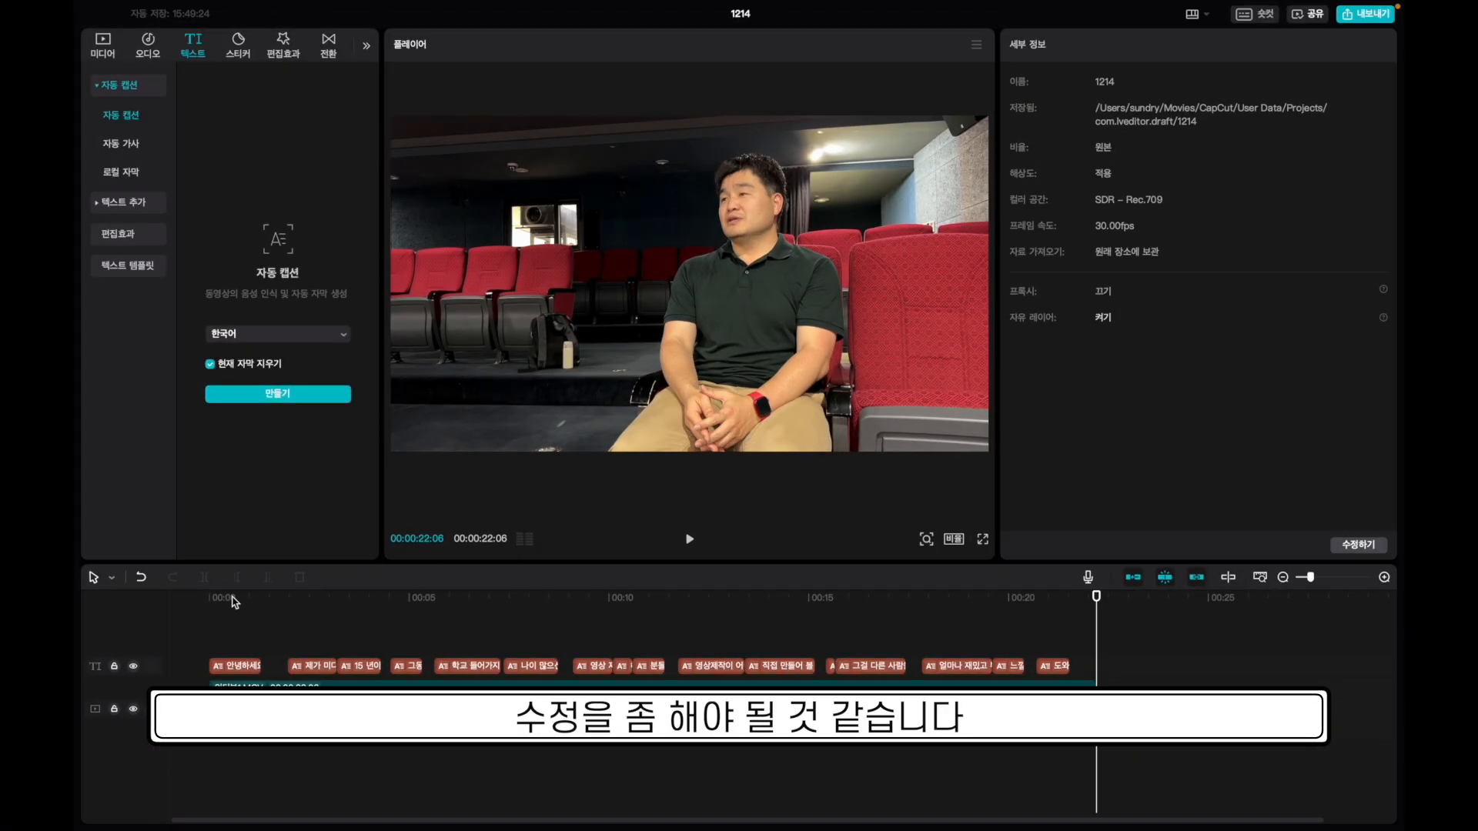
# Give the first caption the yellow-box black-text preset and lower its Y position to -791.
pyautogui.click(233, 600)
pyautogui.click(233, 664)
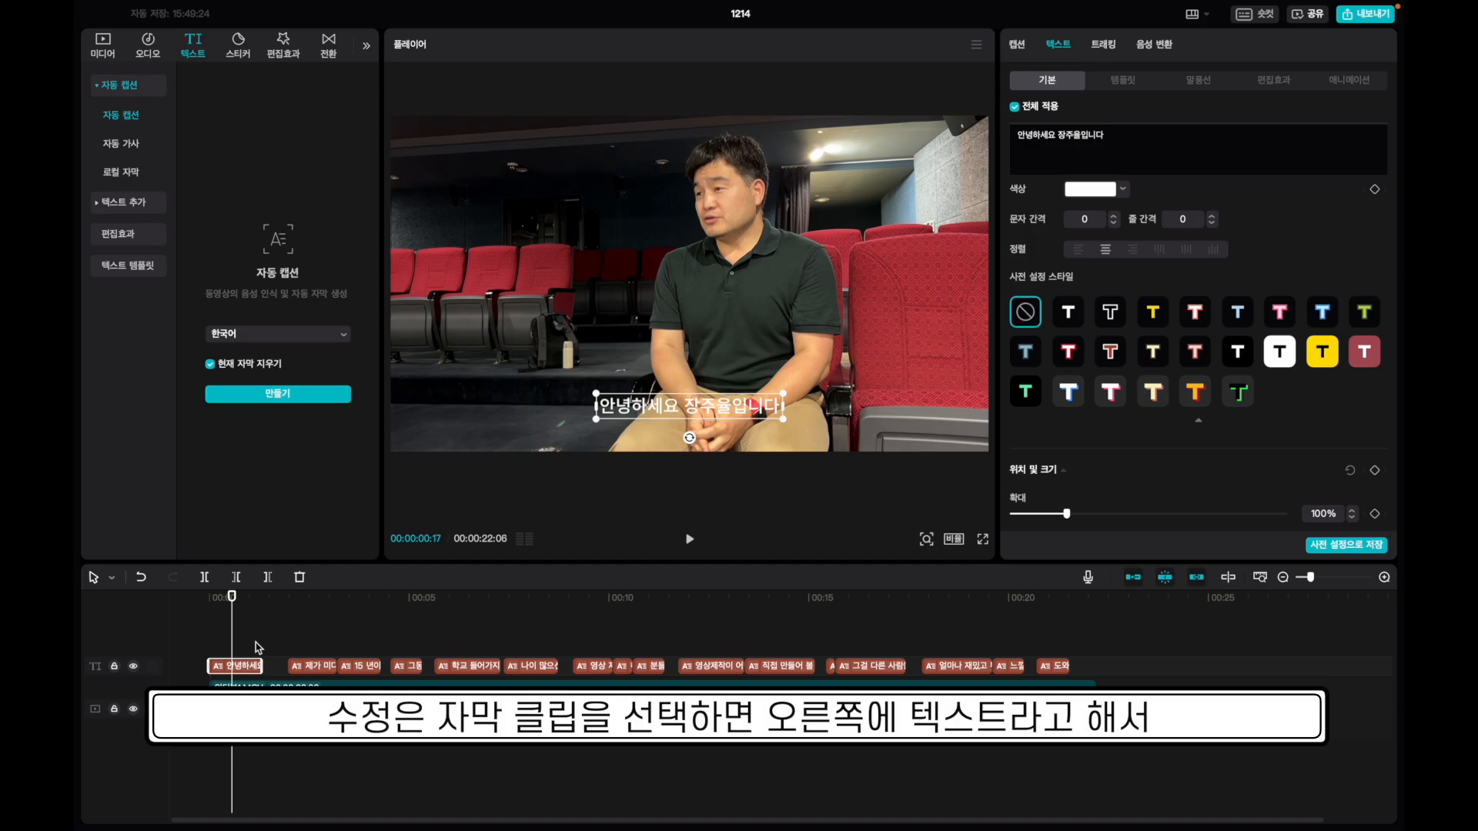
pyautogui.click(1324, 352)
pyautogui.click(729, 406)
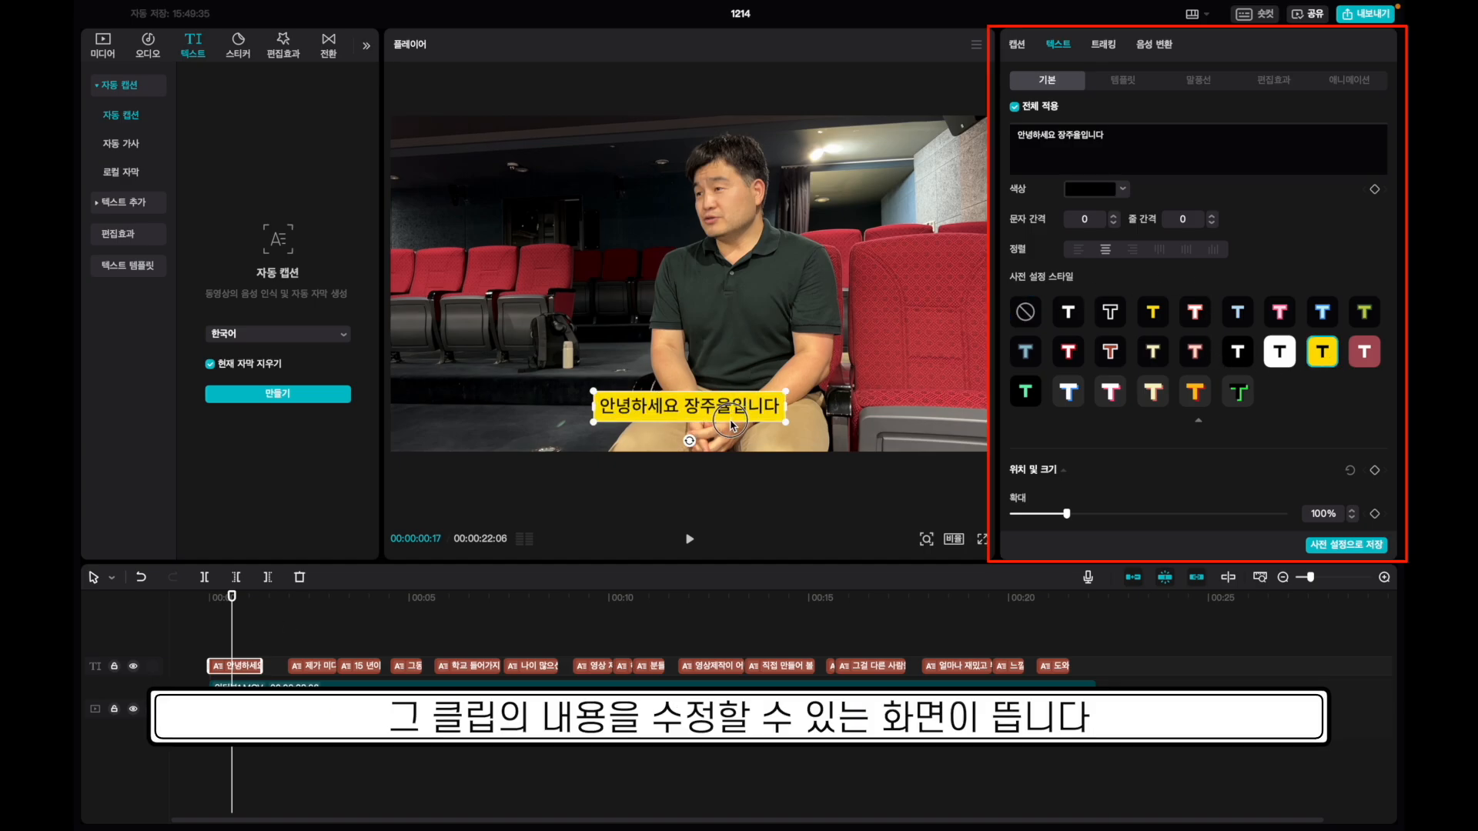
pyautogui.click(700, 413)
pyautogui.scroll(-4, 1076, 450)
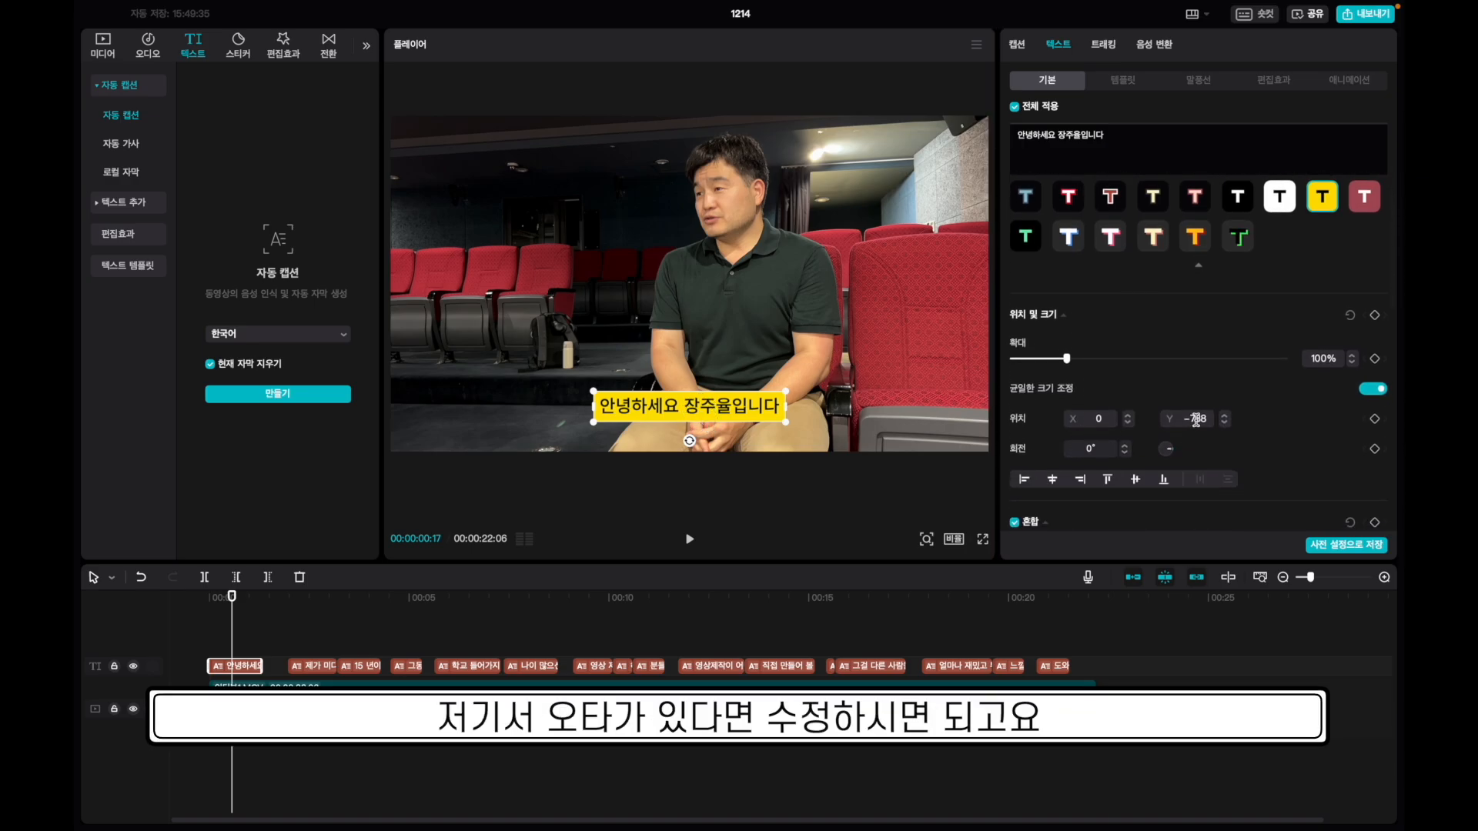
pyautogui.click(1225, 423)
pyautogui.click(1225, 423)
pyautogui.click(1224, 424)
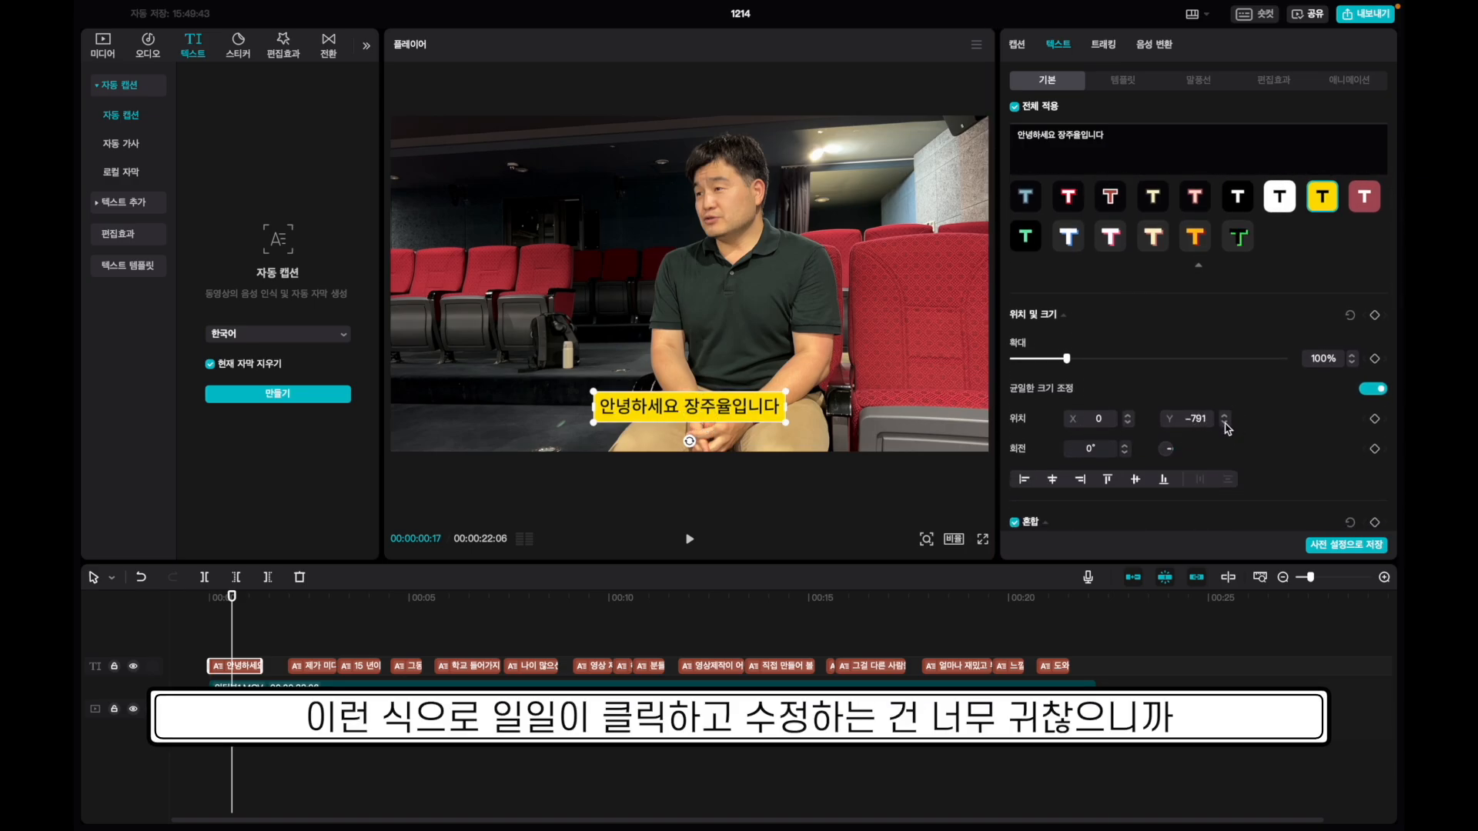
pyautogui.click(1225, 424)
pyautogui.click(1225, 423)
pyautogui.click(1225, 423)
pyautogui.click(1225, 423)
pyautogui.click(1225, 423)
pyautogui.click(1225, 423)
pyautogui.click(1224, 423)
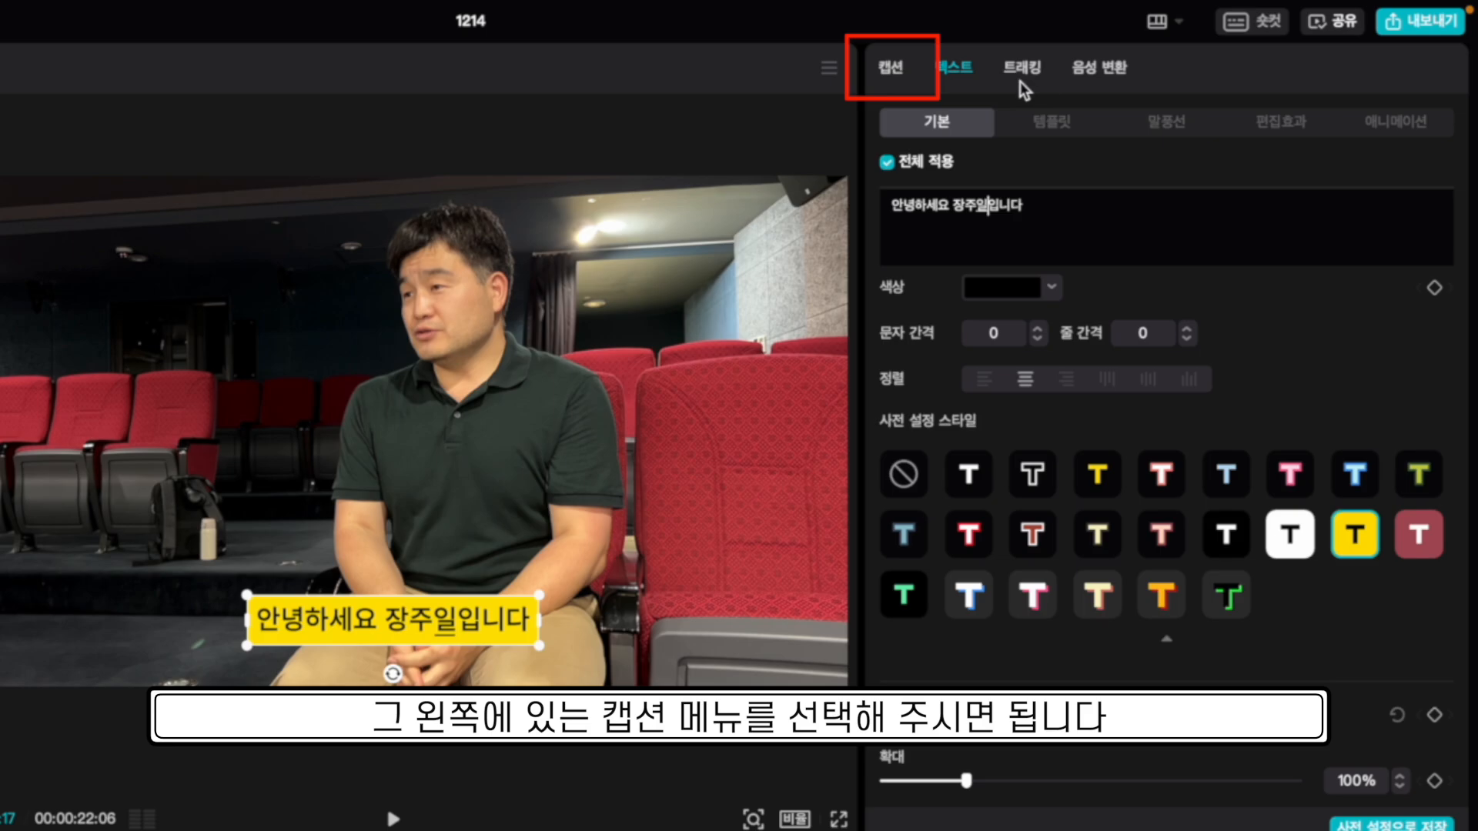
# In the Captions list, move caption 3's text '15 년이 넘었습니다' onto the end of caption 2.
pyautogui.click(896, 75)
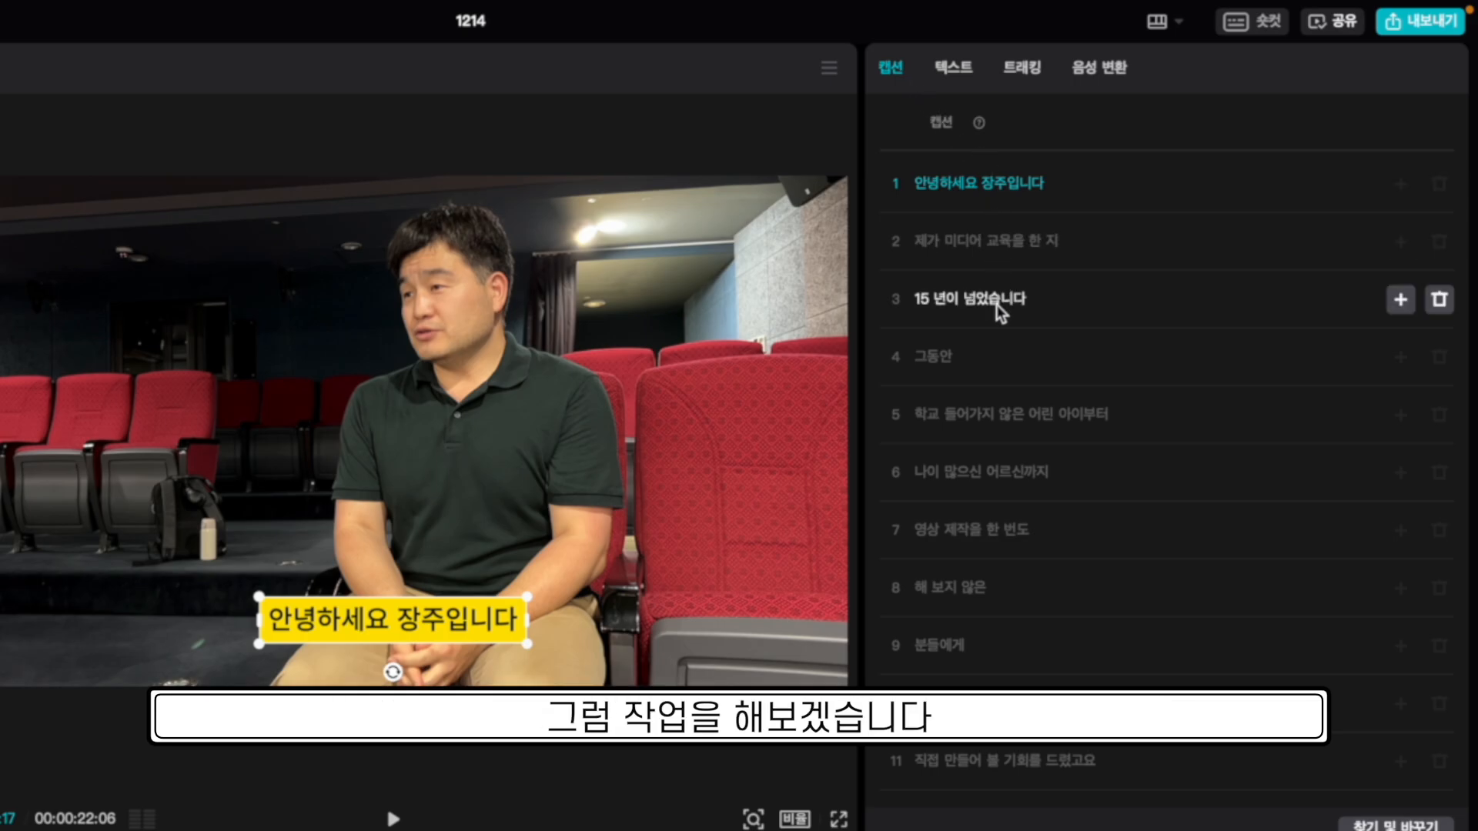
pyautogui.click(1050, 238)
pyautogui.tripleClick(1023, 303)
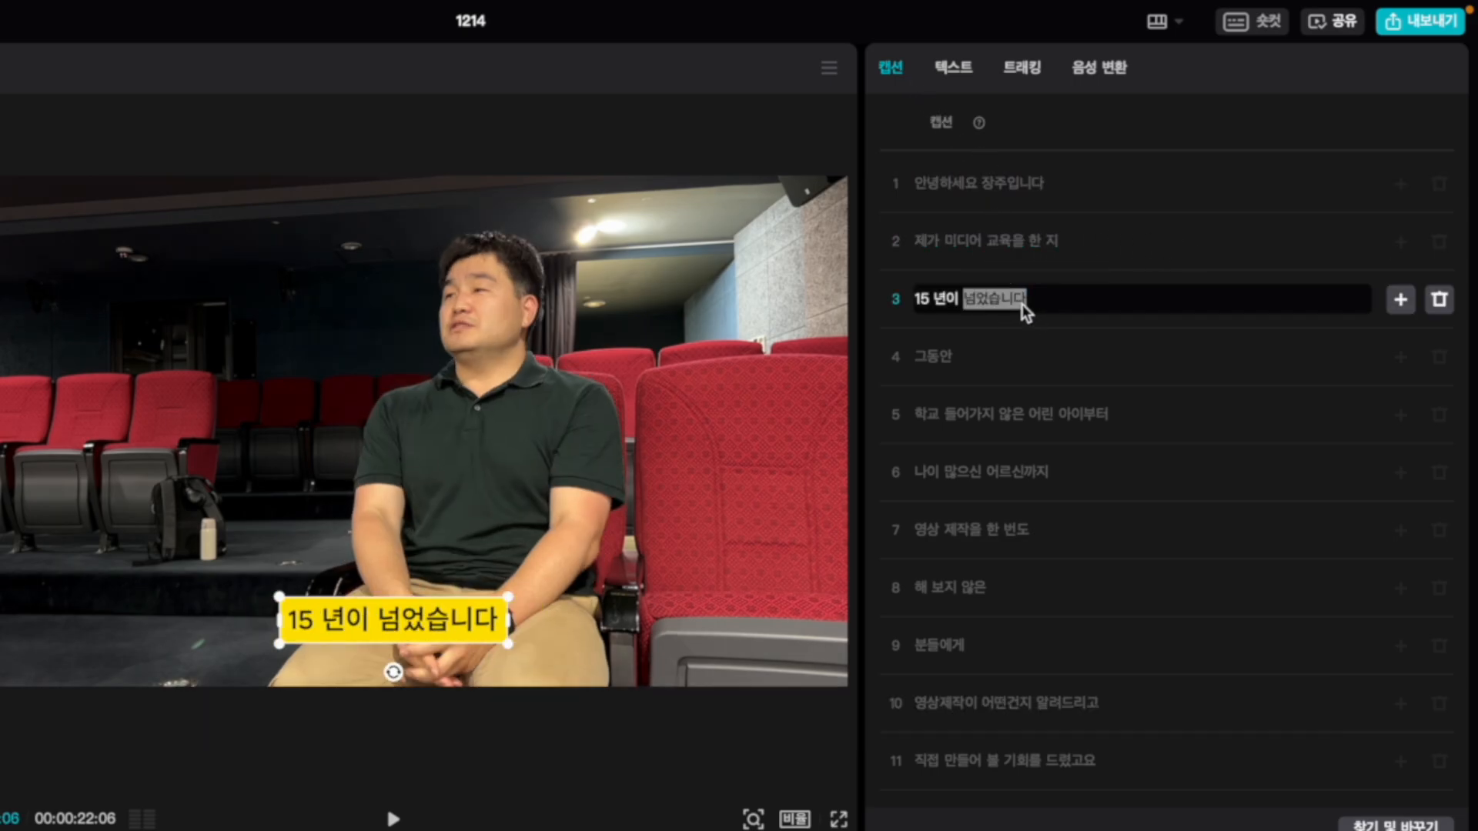
pyautogui.hotkey('ctrl', 'x')
pyautogui.click(1097, 244)
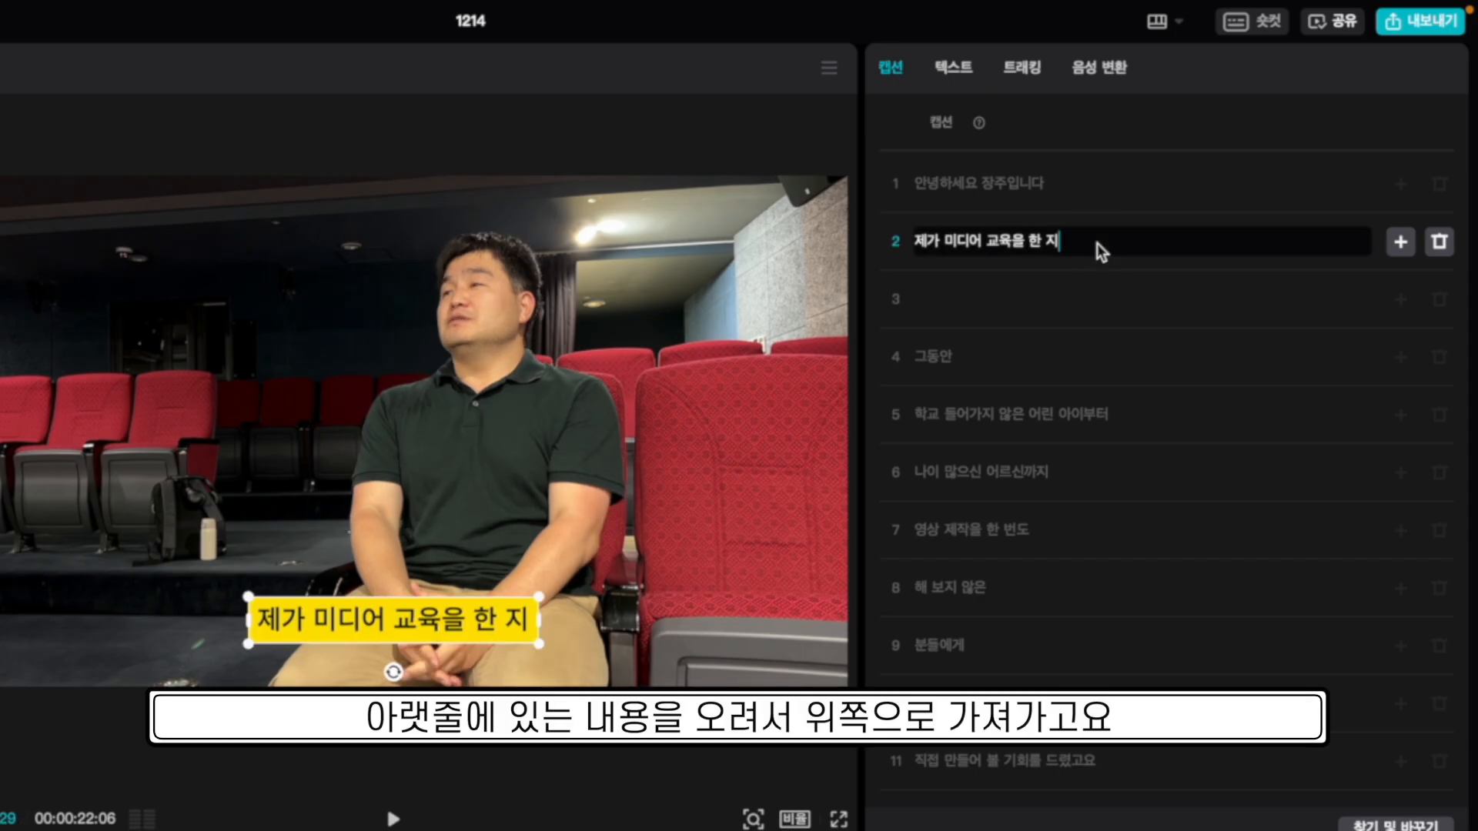
pyautogui.hotkey('ctrl', 'v')
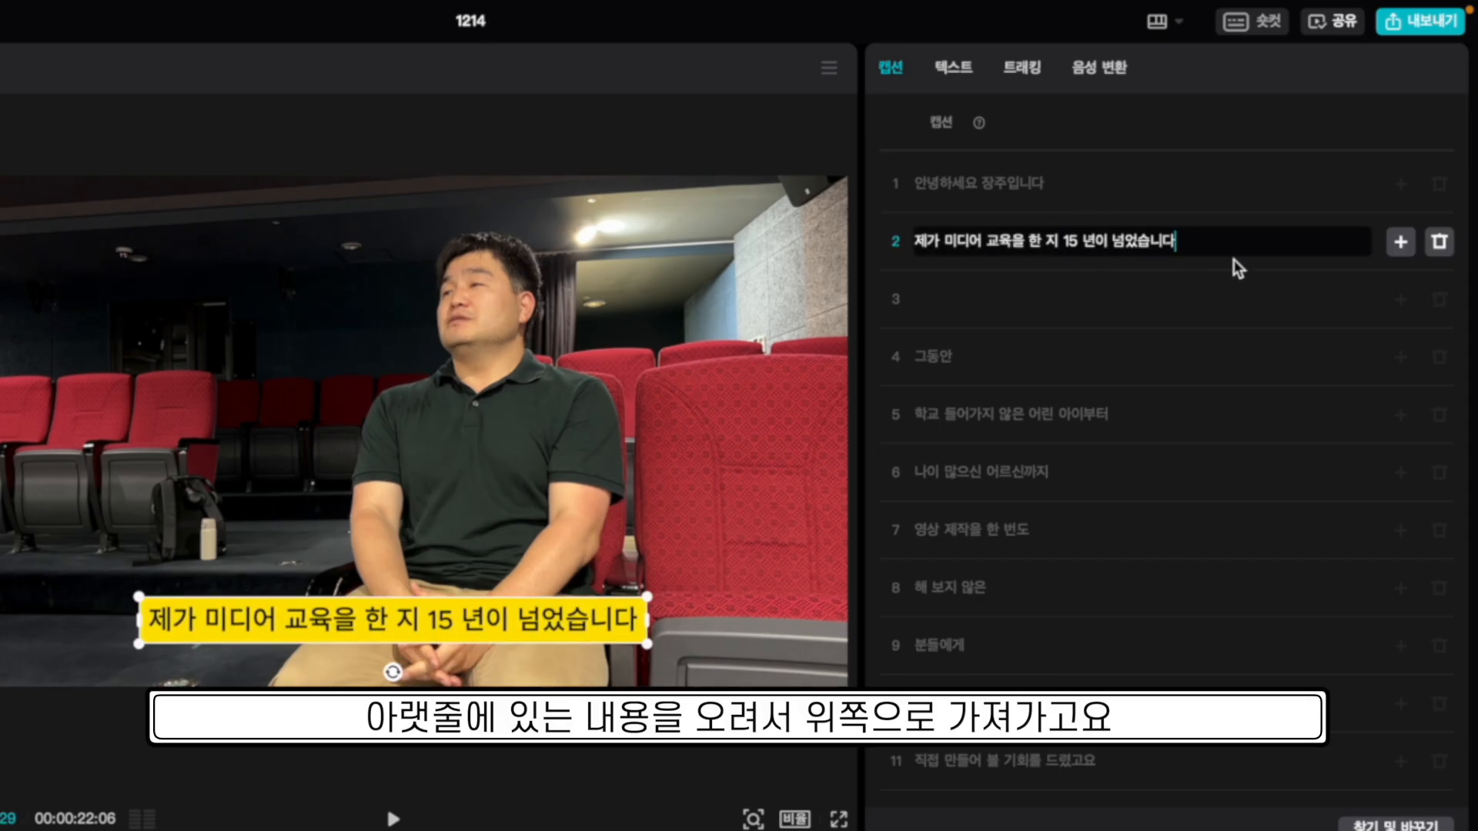
pyautogui.press('Escape')
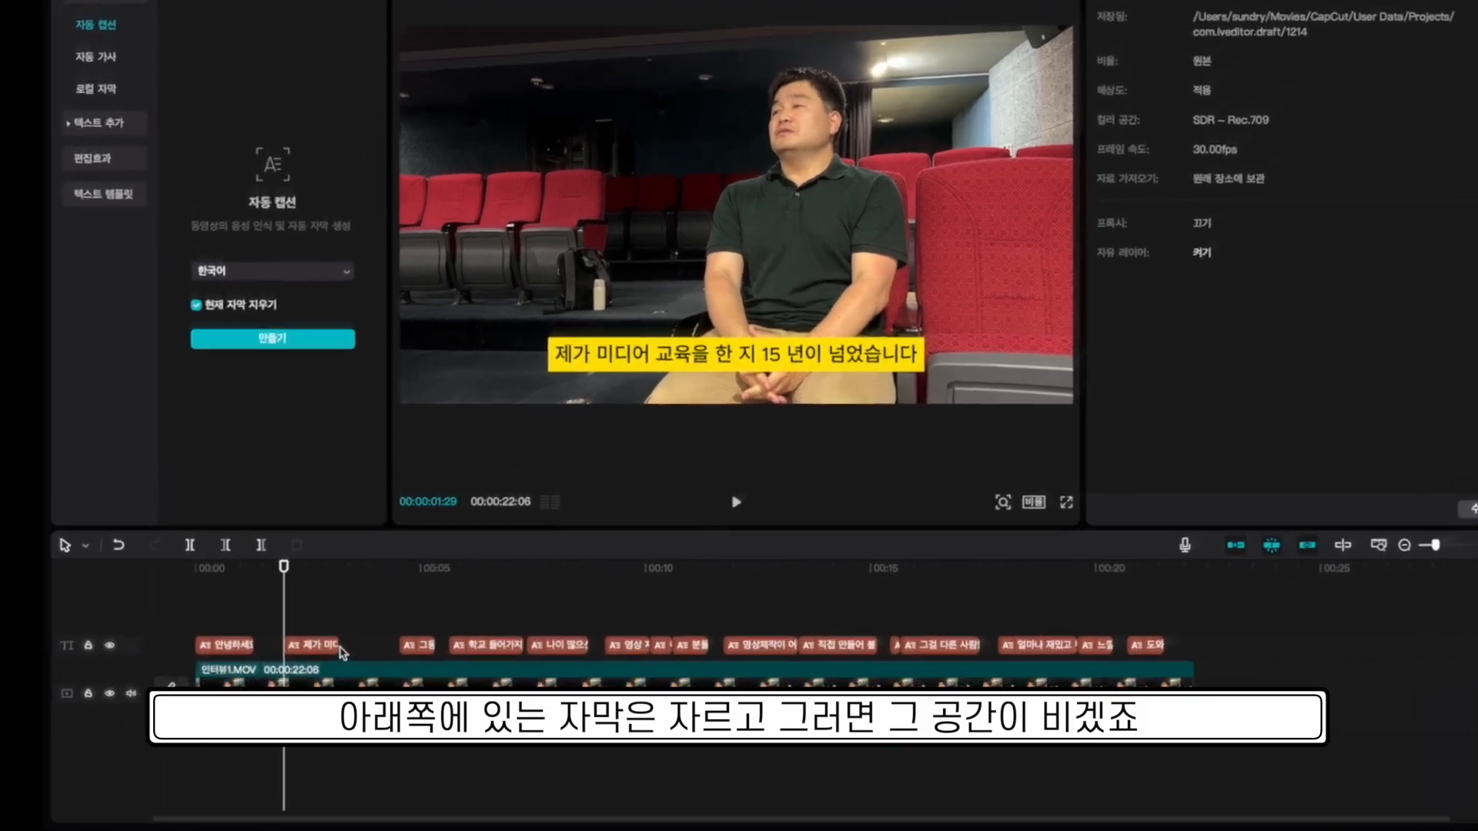
# Extend the second caption and the 그동안 caption clips to close the gaps after them.
pyautogui.click(389, 578)
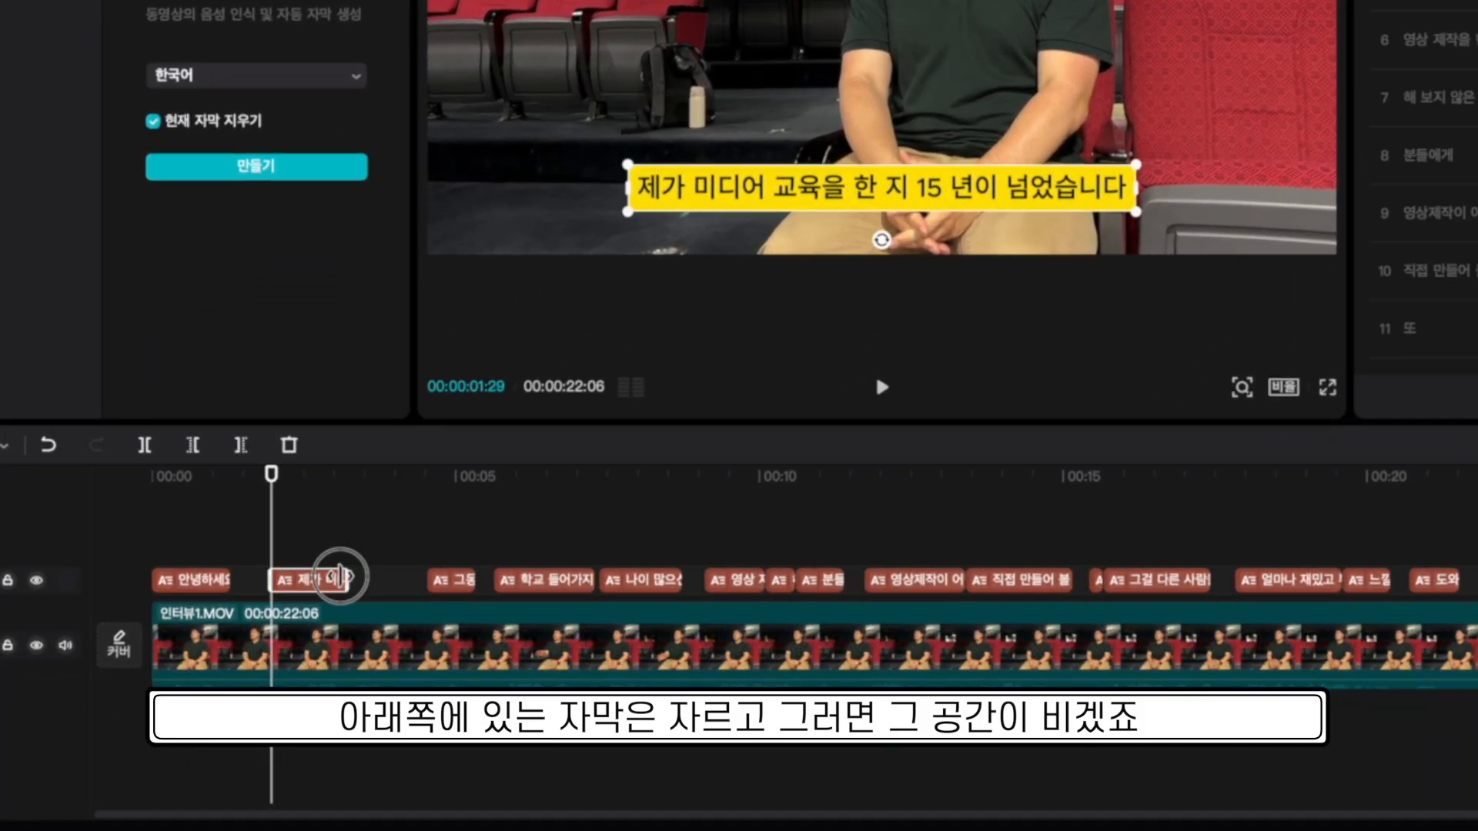
pyautogui.click(333, 484)
pyautogui.press('space')
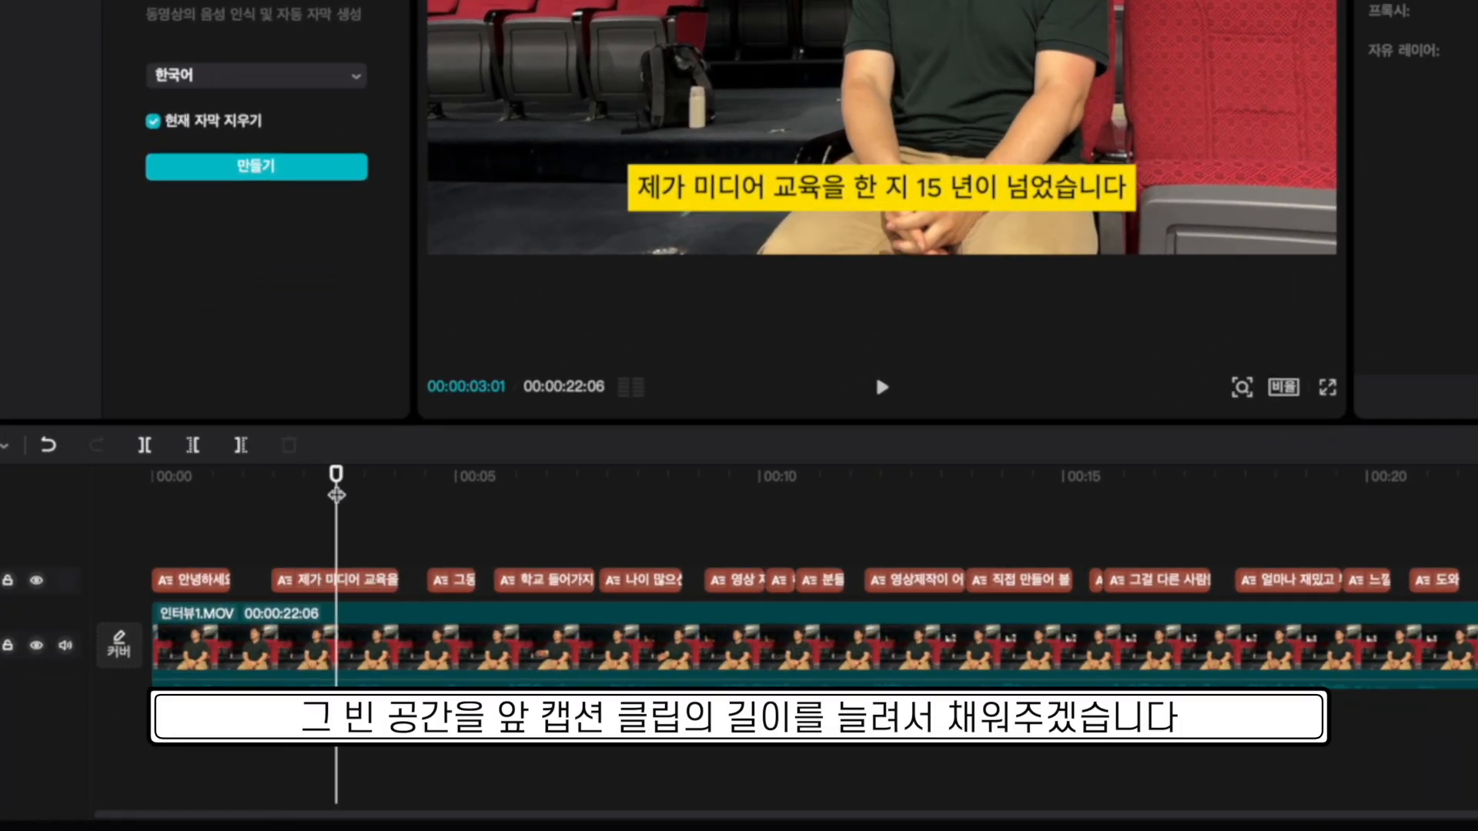
pyautogui.press('space')
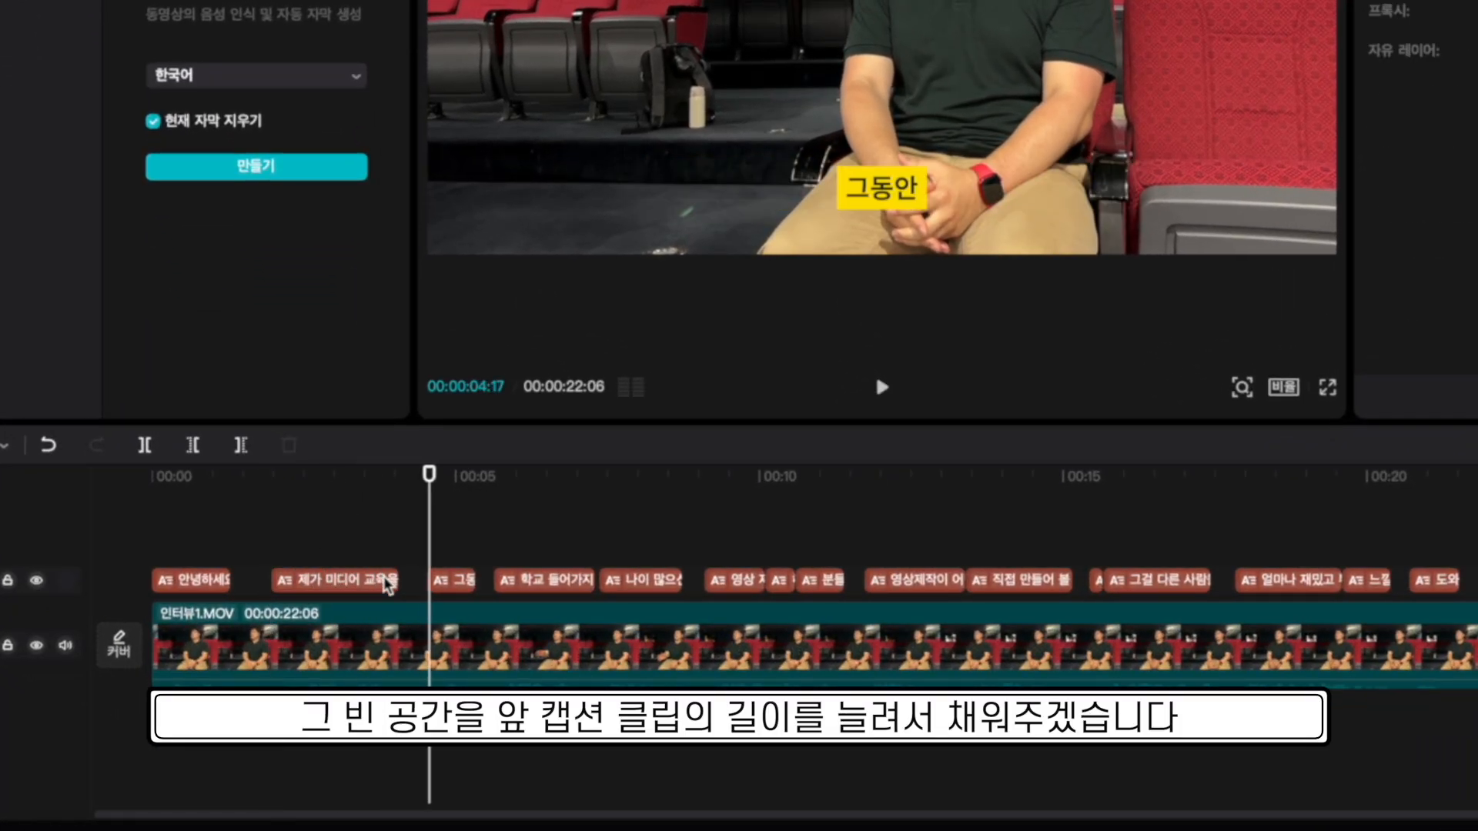
pyautogui.moveTo(393, 579); pyautogui.dragTo(421, 580)
pyautogui.click(453, 481)
pyautogui.press('space')
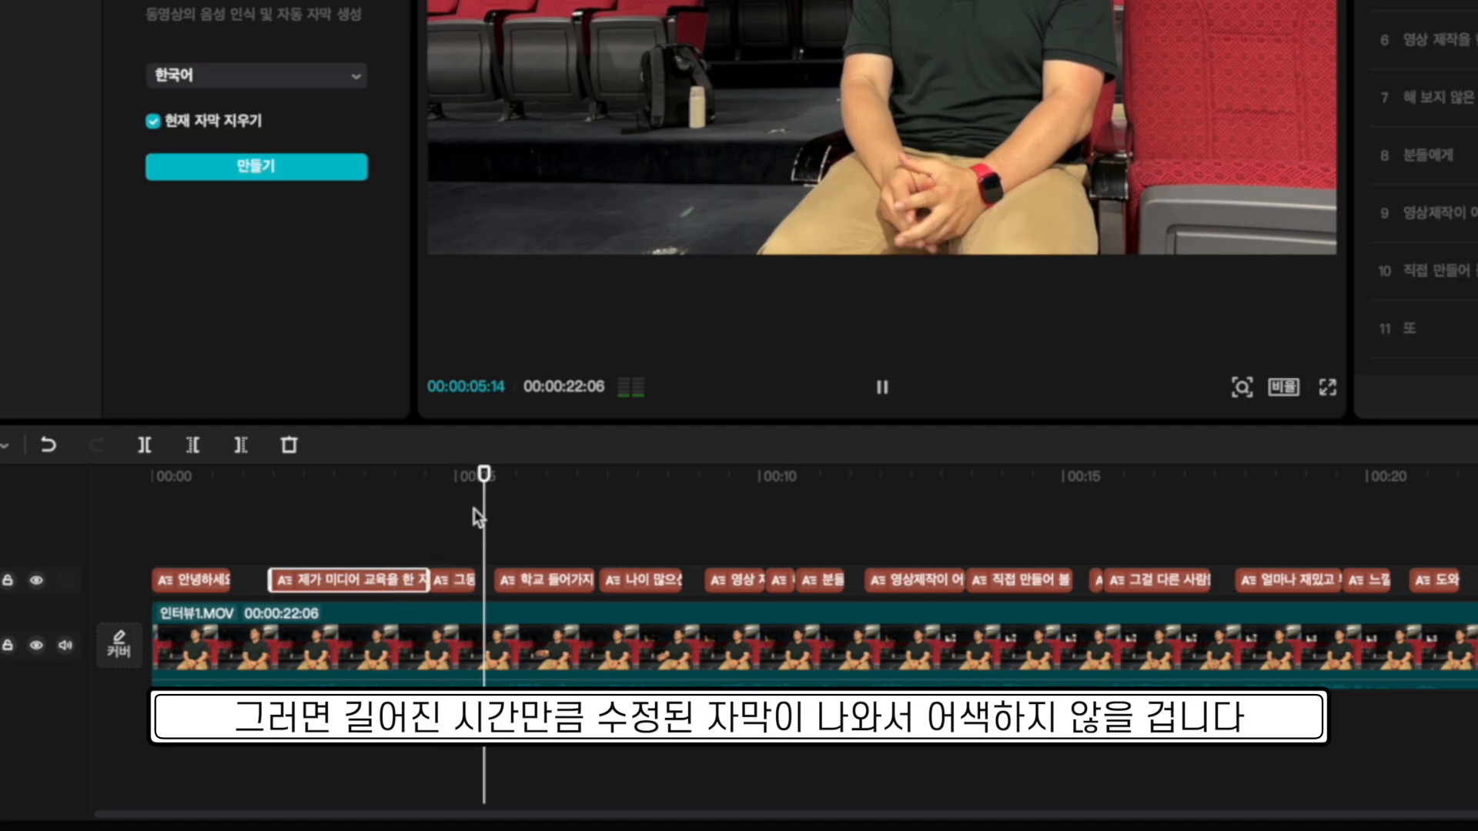
pyautogui.press('space')
pyautogui.click(464, 584)
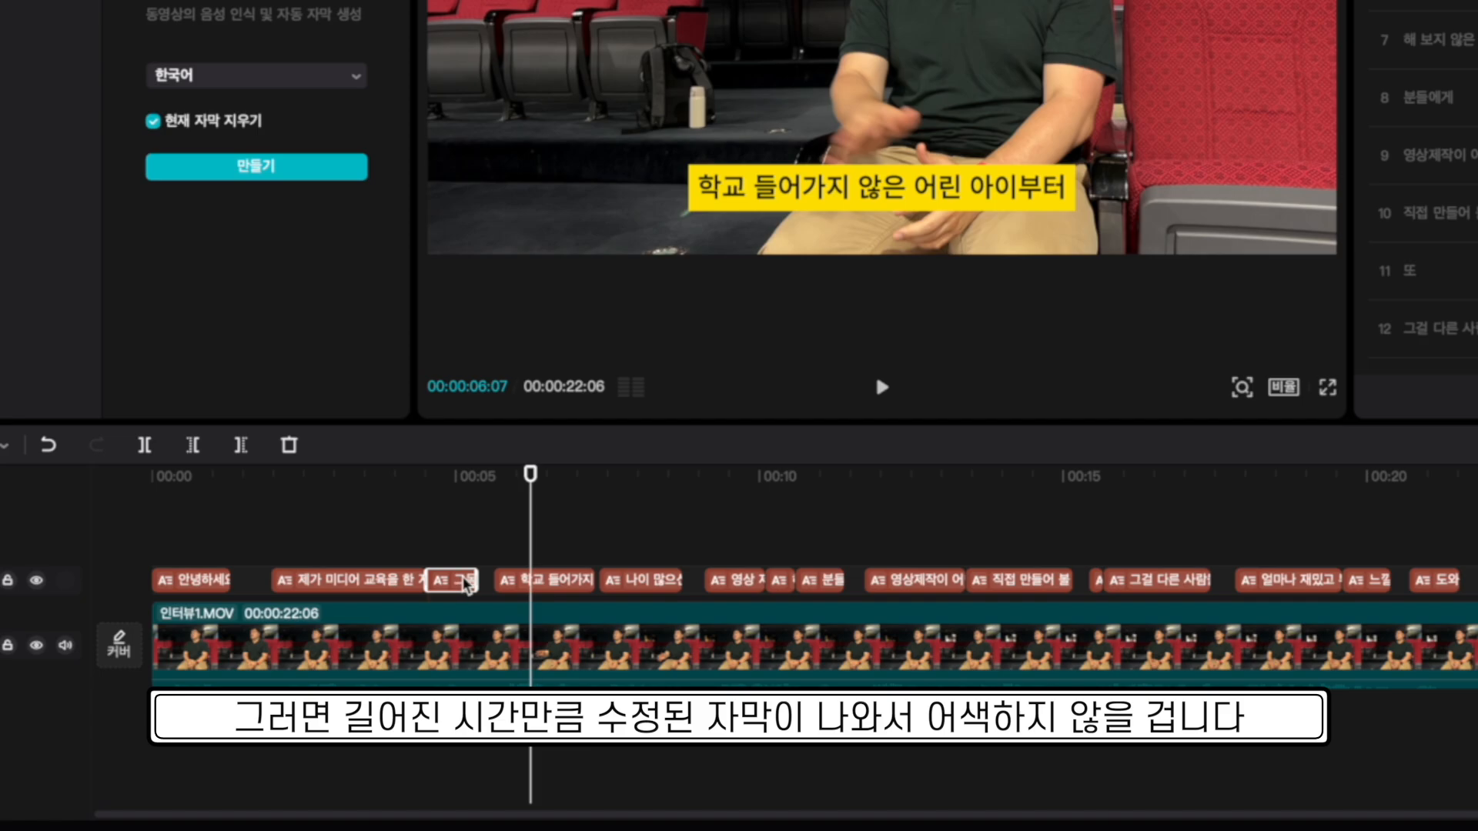
pyautogui.moveTo(484, 579); pyautogui.dragTo(493, 579)
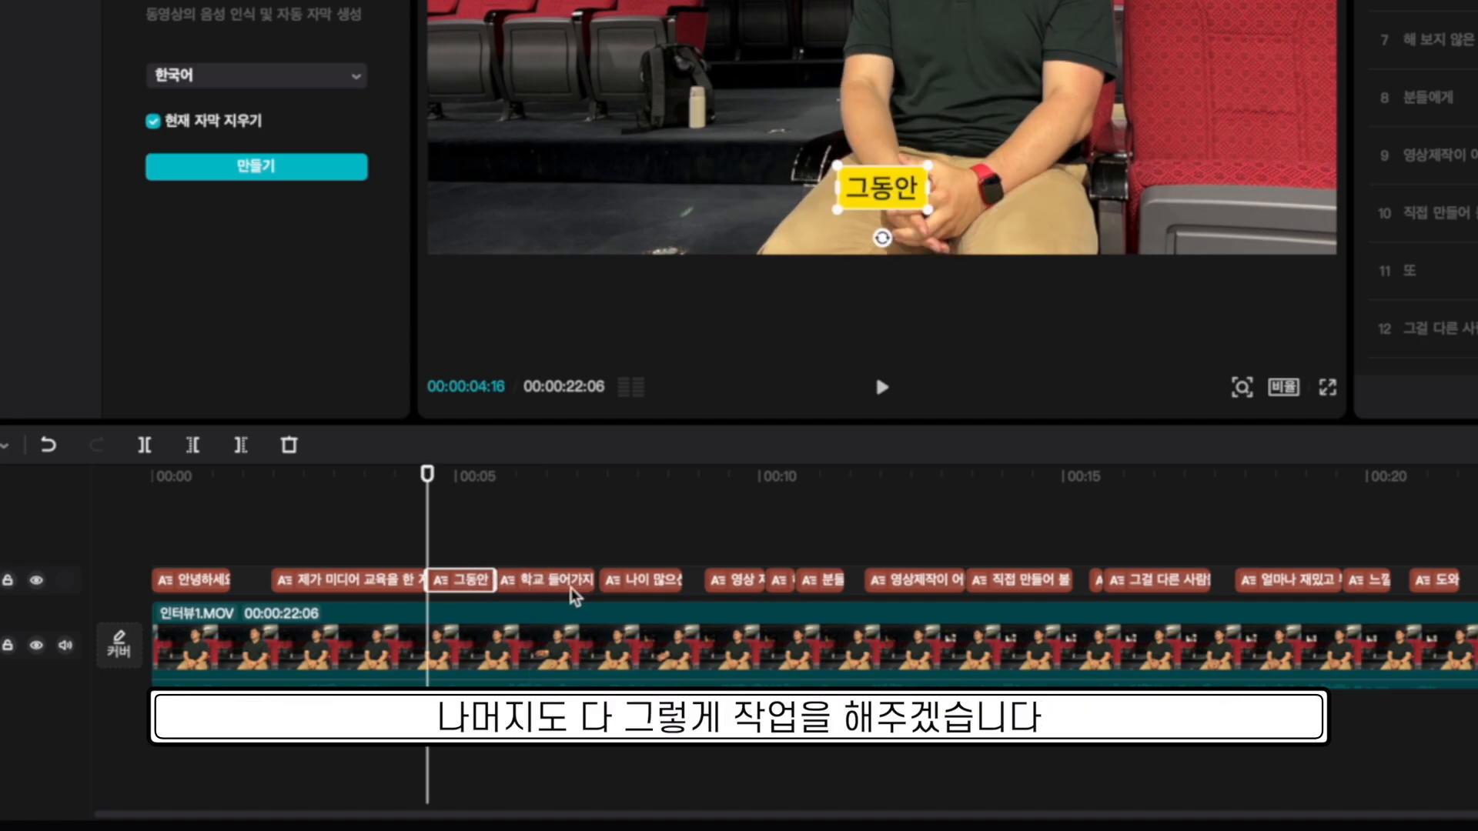
# Merge 그동안 into the '학교 들어가지 않은 어린 아이부터' caption and remove the emptied clip.
pyautogui.click(531, 583)
pyautogui.moveTo(495, 580); pyautogui.dragTo(428, 581)
pyautogui.write('그동안')
pyautogui.click(461, 581)
pyautogui.press('Delete')
pyautogui.click(475, 515)
pyautogui.press('space')
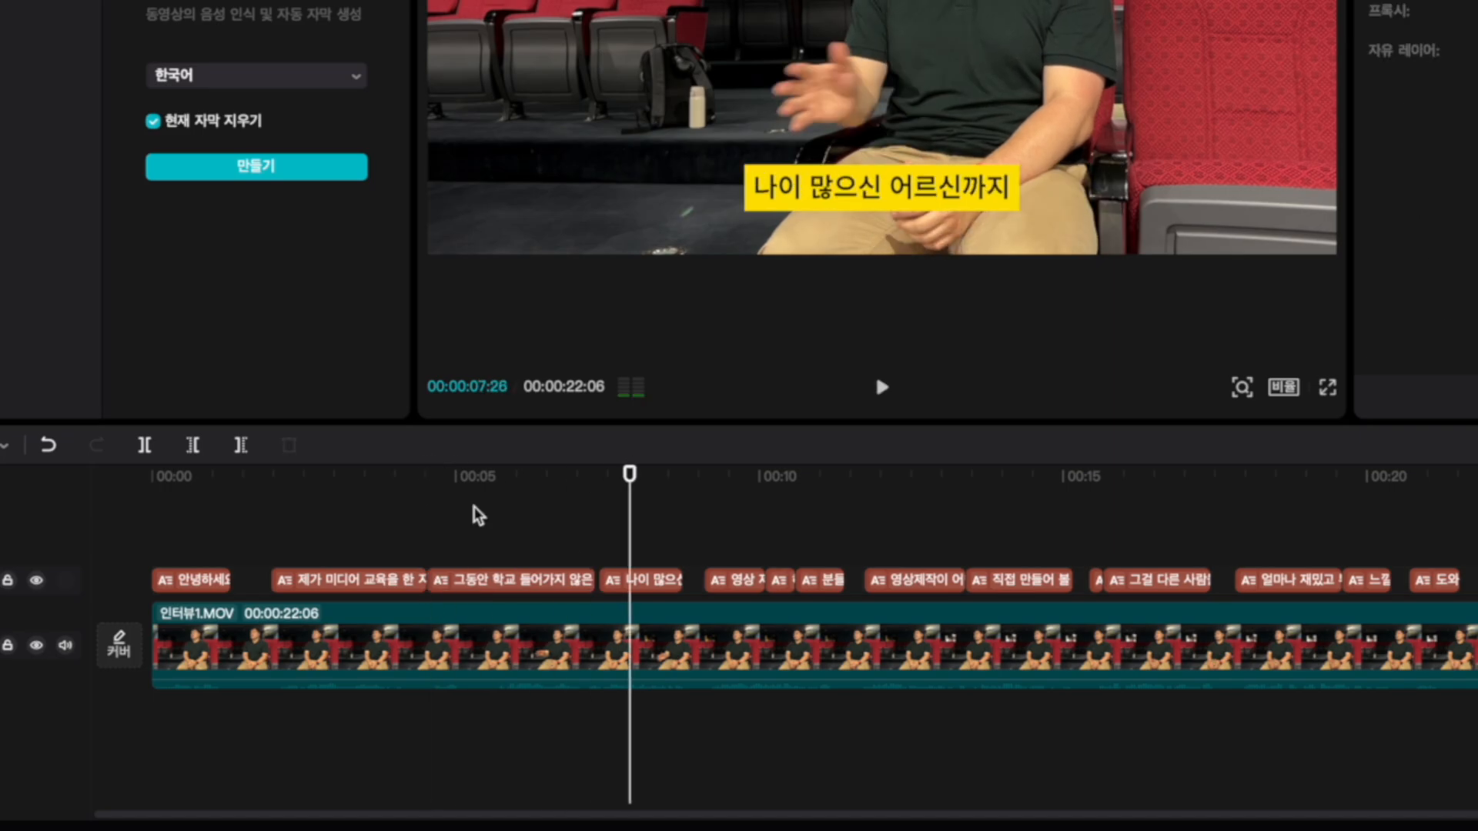
pyautogui.moveTo(601, 581); pyautogui.dragTo(594, 581)
pyautogui.press('space')
# Extend the first caption to meet the second and play back to check timing.
pyautogui.click(179, 478)
pyautogui.press('space')
pyautogui.moveTo(230, 580); pyautogui.dragTo(240, 581)
pyautogui.press('space')
pyautogui.click(350, 580)
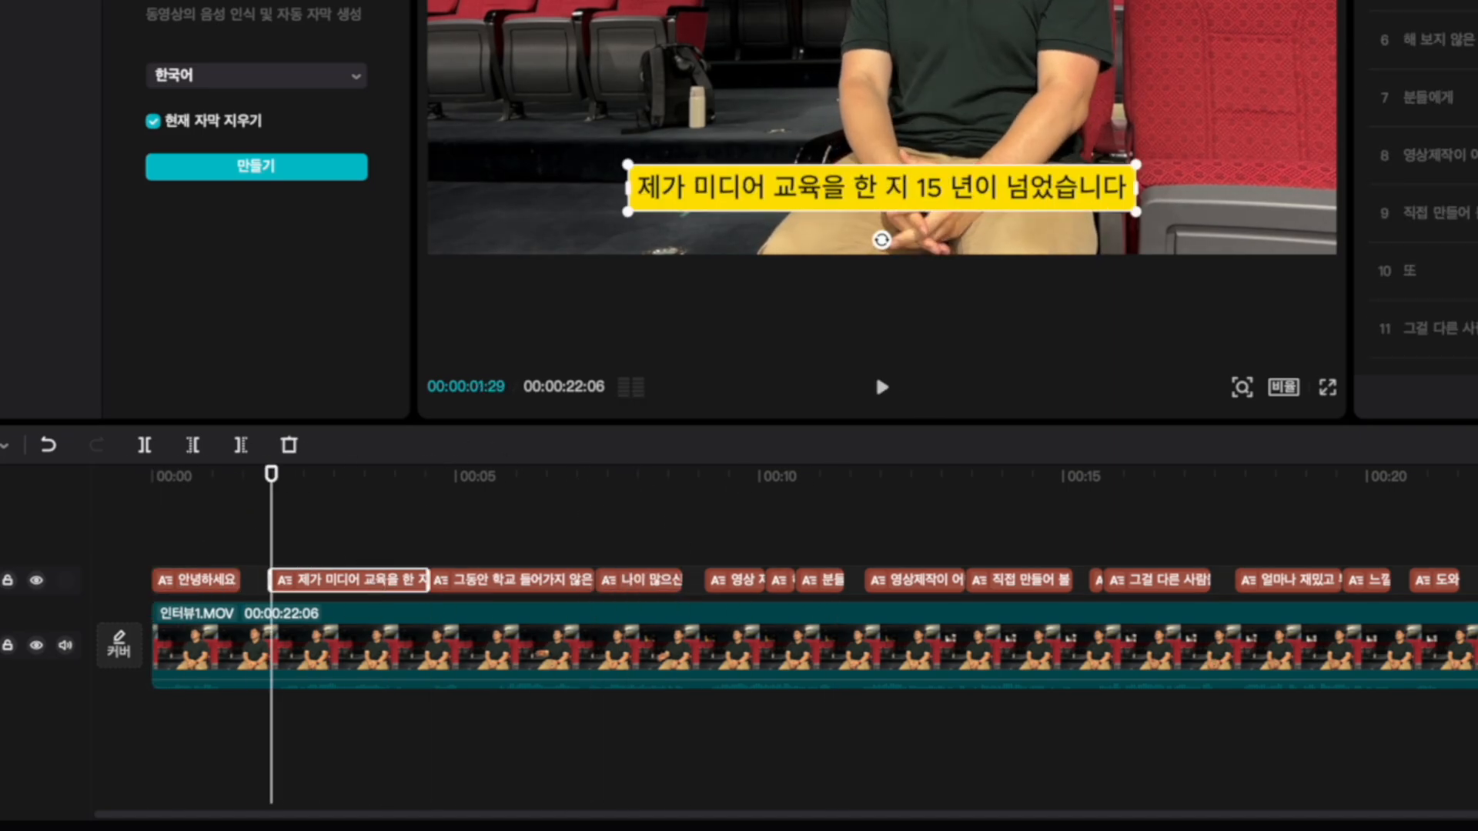
pyautogui.press('space')
# Merge '나이 많으신 어르신까지' into the third caption, delete the empty clip, and extend it.
pyautogui.click(638, 580)
pyautogui.click(512, 581)
pyautogui.press('super+v')
pyautogui.click(614, 586)
pyautogui.press('Delete')
pyautogui.moveTo(592, 580); pyautogui.dragTo(693, 581)
# Merge the later lines into the 영상 제작 caption and close the gaps around it.
pyautogui.moveTo(708, 581); pyautogui.dragTo(866, 580)
pyautogui.click(780, 583)
pyautogui.click(732, 581)
pyautogui.press('super+v')
pyautogui.click(783, 580)
pyautogui.press('Delete')
pyautogui.click(837, 483)
pyautogui.press('space')
# Merge caption 6's text into caption 5, delete the empty clip, and extend caption 5.
pyautogui.click(1437, 39)
pyautogui.press('super+v')
pyautogui.click(1020, 580)
pyautogui.press('Delete')
pyautogui.click(1412, 98)
pyautogui.moveTo(965, 579); pyautogui.dragTo(1090, 580)
# Add '또' and merge caption 7 into caption 6, extending it and deleting the empty clips.
pyautogui.write('또')
pyautogui.click(1290, 580)
pyautogui.moveTo(1213, 581); pyautogui.dragTo(1349, 580)
pyautogui.press('super+x')
pyautogui.click(1438, 155)
pyautogui.press('Delete')
pyautogui.click(1438, 39)
pyautogui.press('Delete')
# Stretch the last caption '느낄 수 있도록 도와드렸습니다' and trim its end.
pyautogui.click(1363, 485)
pyautogui.press('space')
pyautogui.moveTo(1419, 580); pyautogui.dragTo(1469, 583)
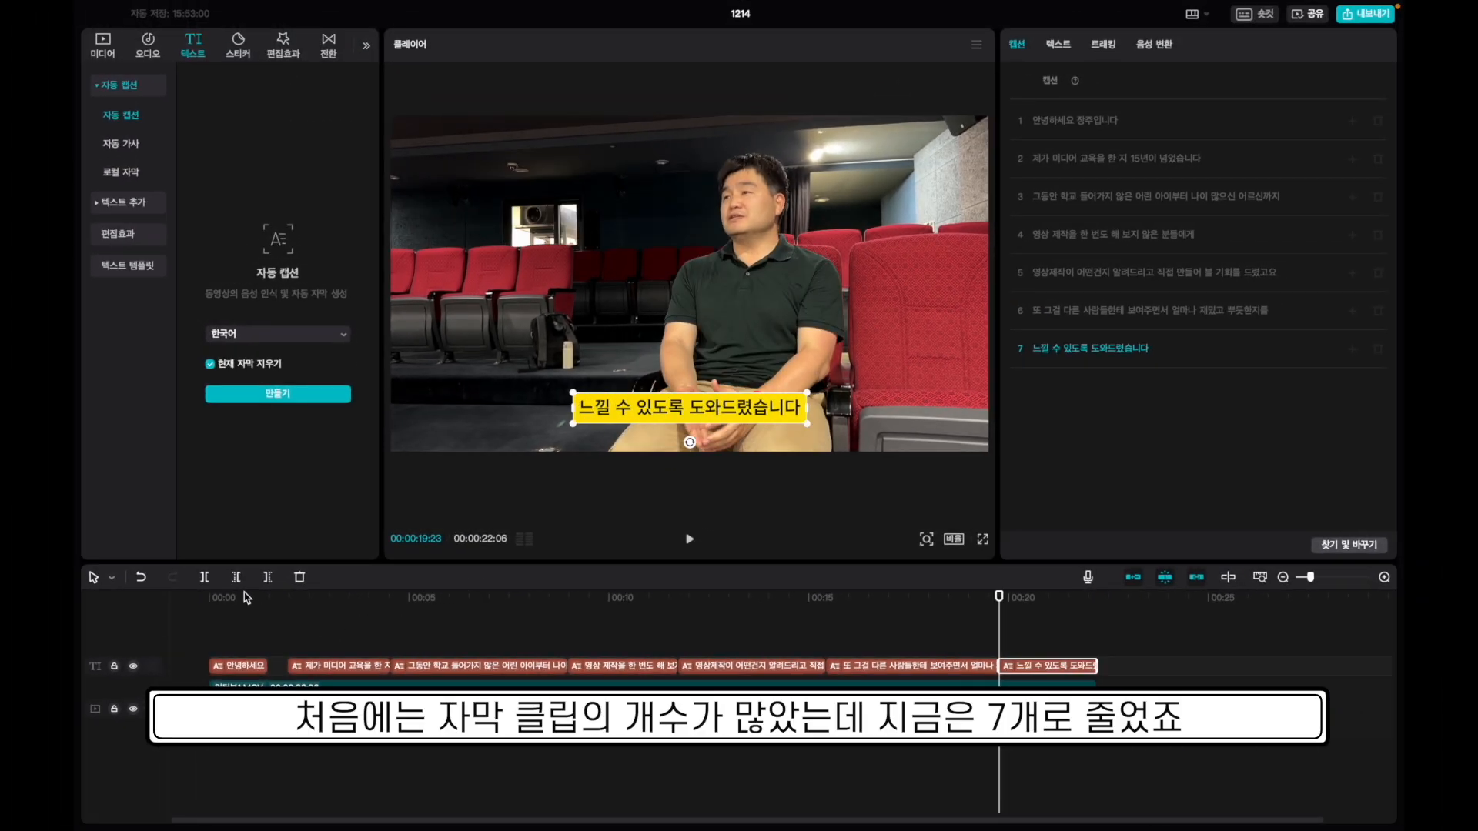
# Play the captioned interview full screen from the start, then exit full screen.
pyautogui.click(156, 483)
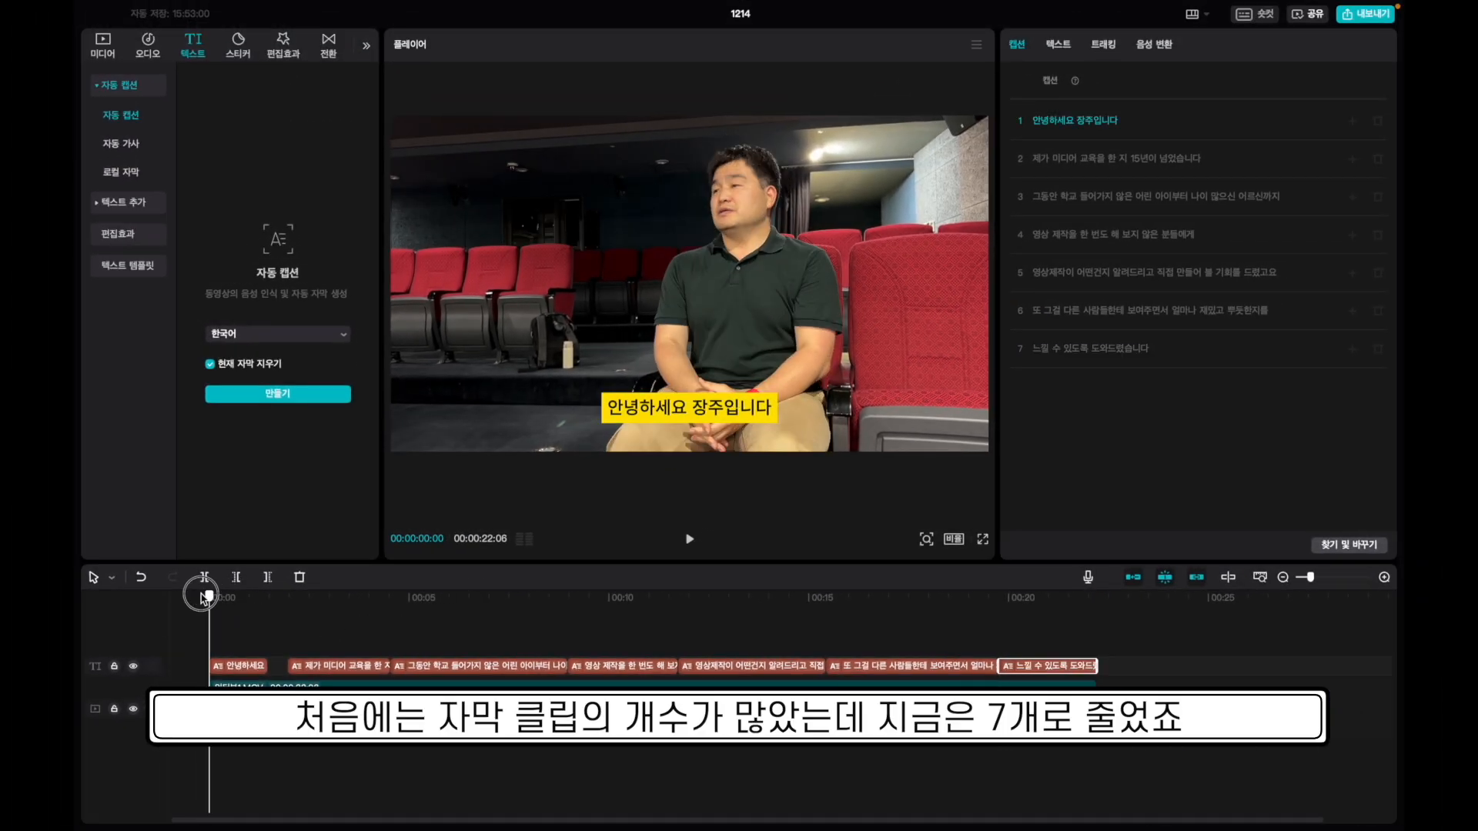
pyautogui.click(983, 539)
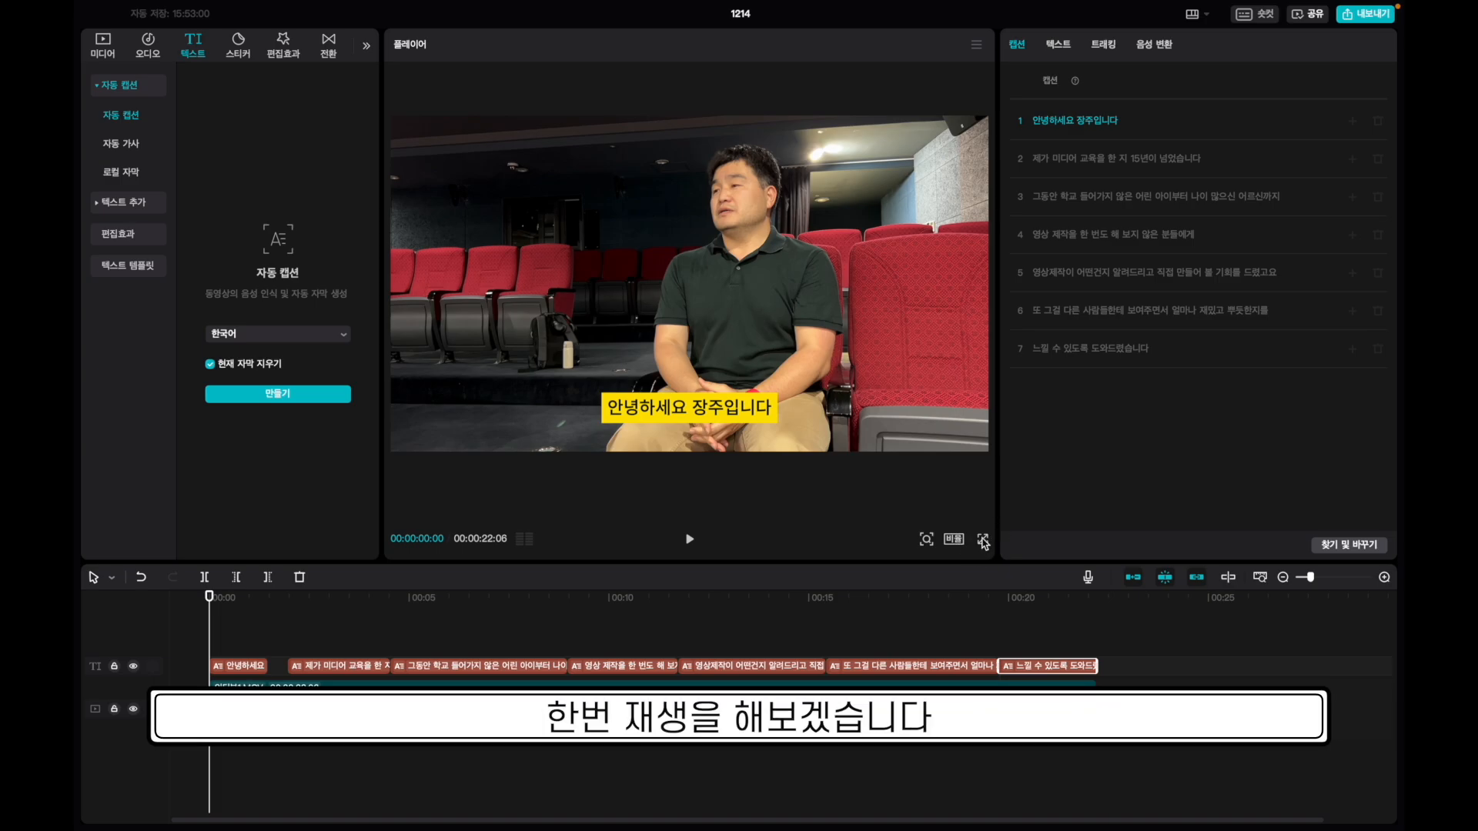
pyautogui.press('space')
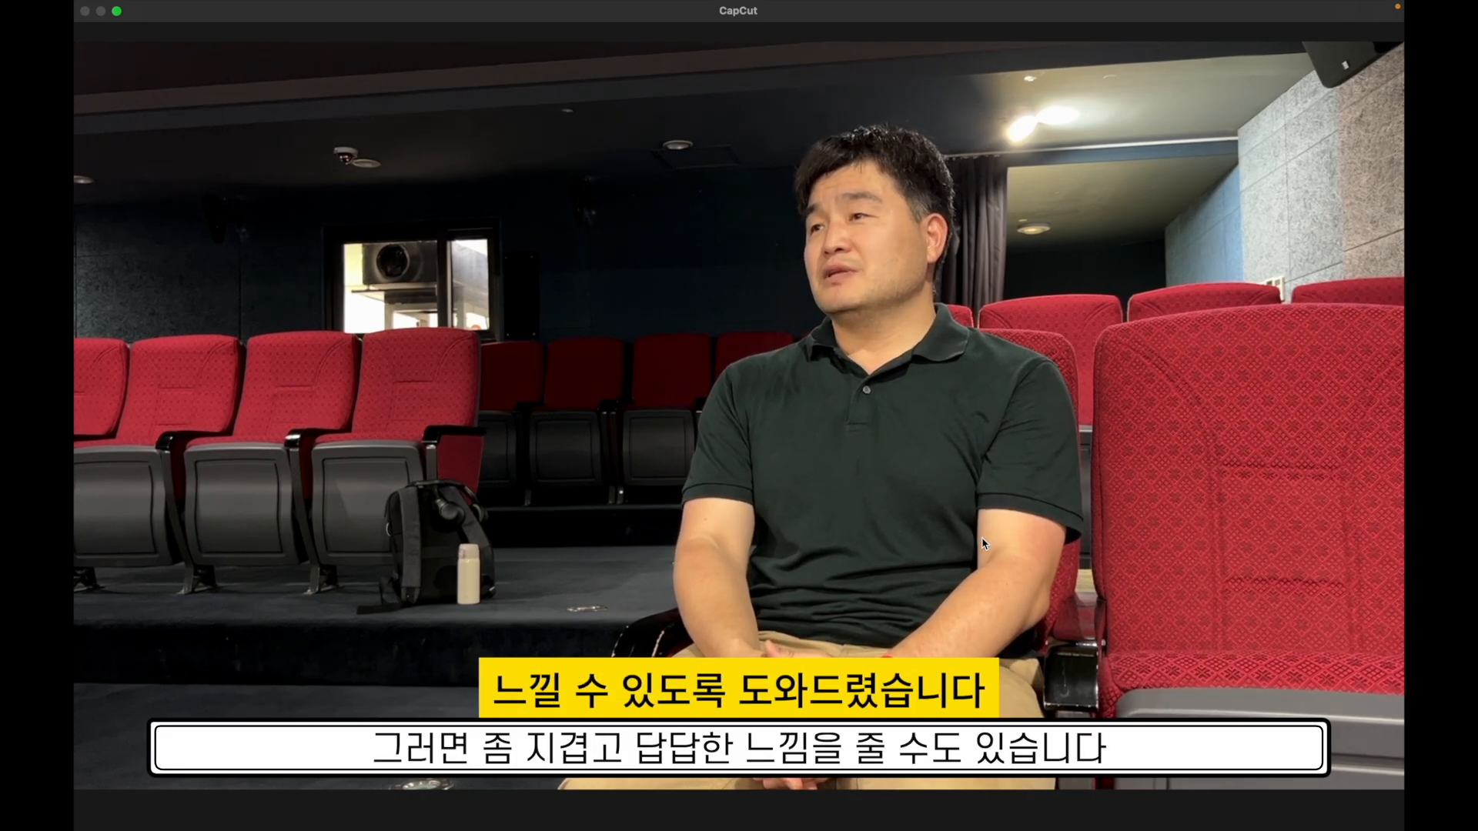
pyautogui.press('Escape')
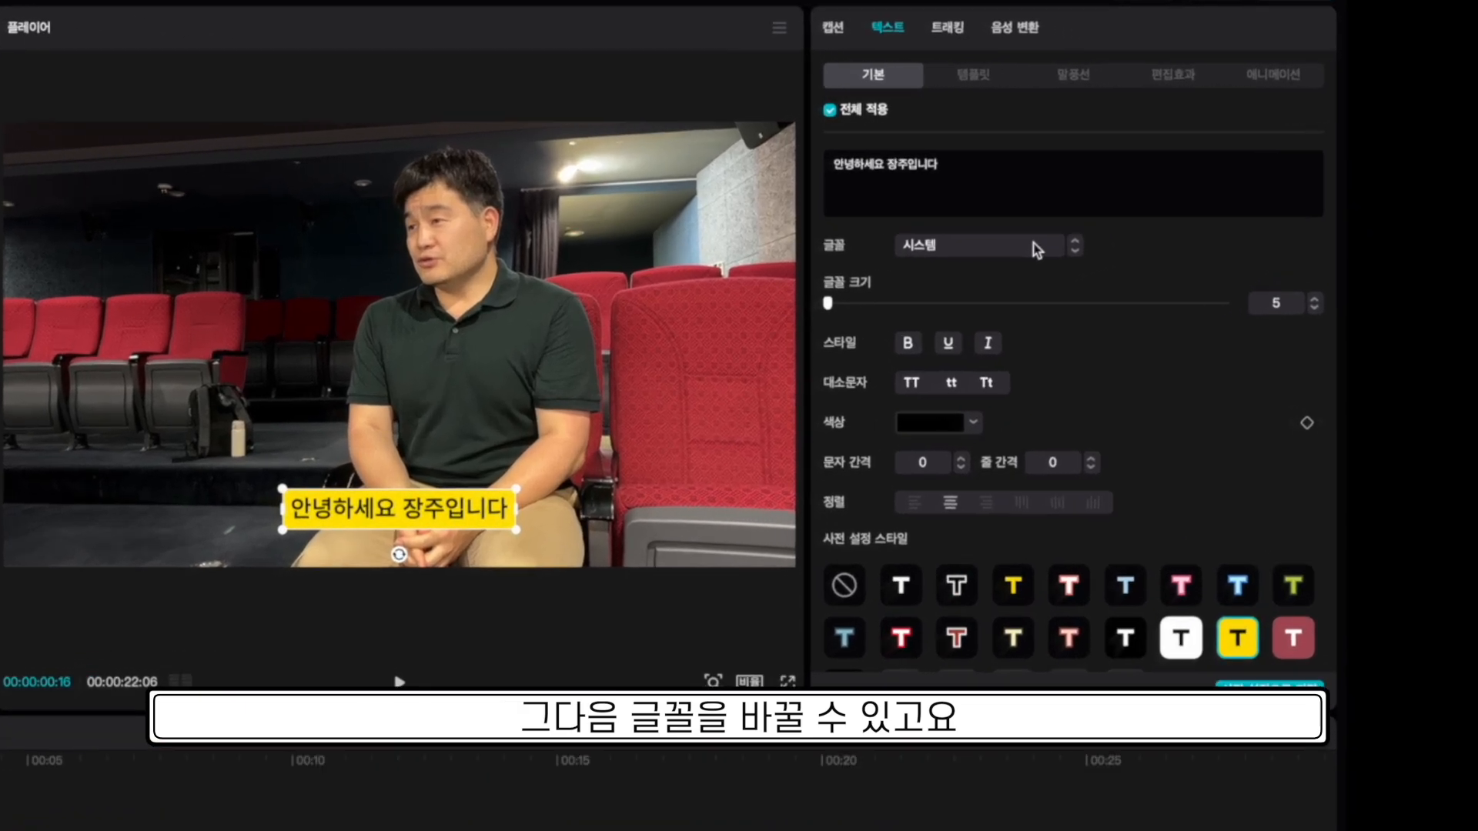
# Try the 가섬 and 고운한글바탕 fonts on the captions, finishing with 둥근모.
pyautogui.click(1174, 221)
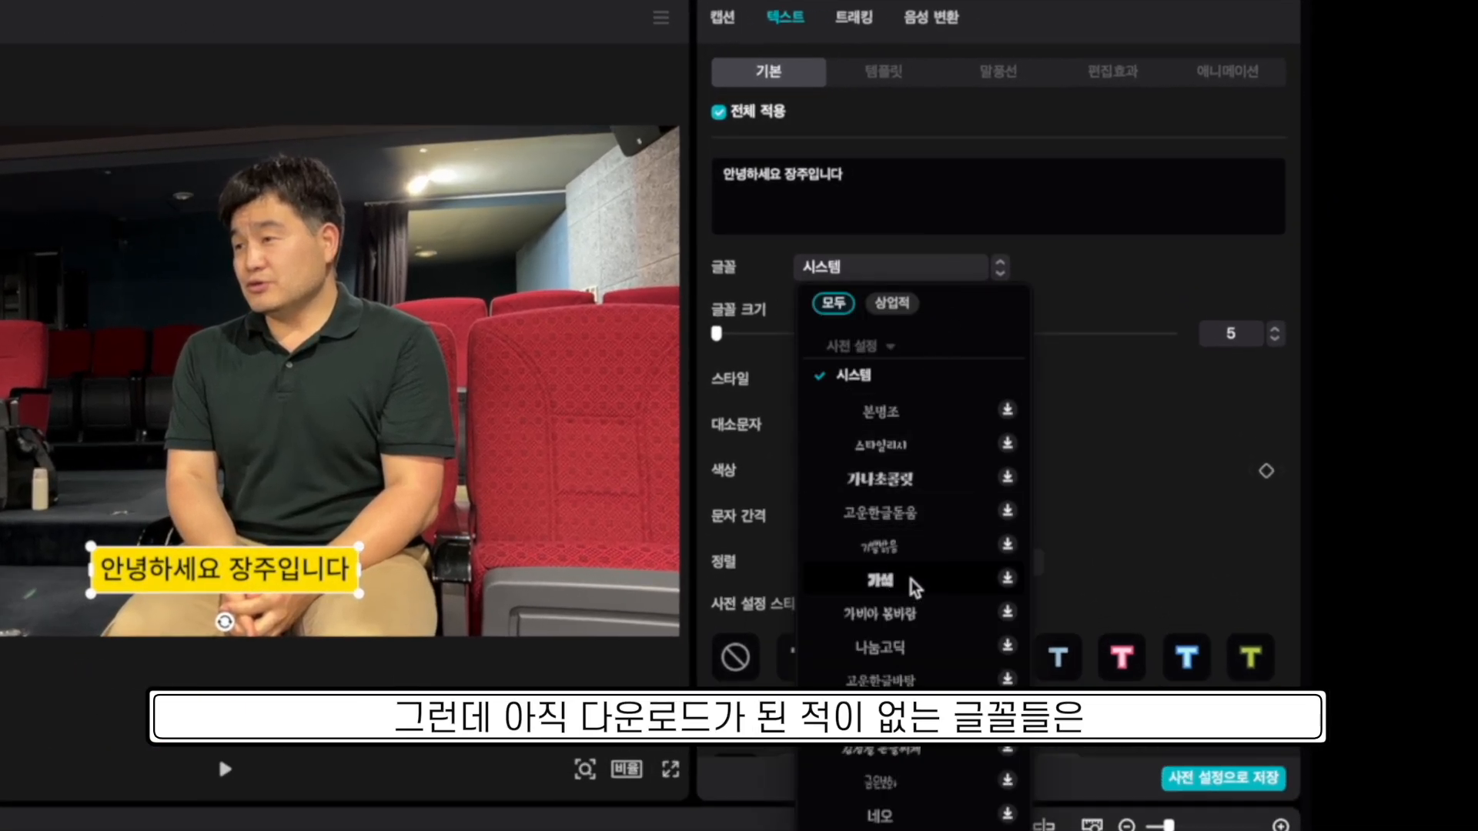
pyautogui.click(880, 581)
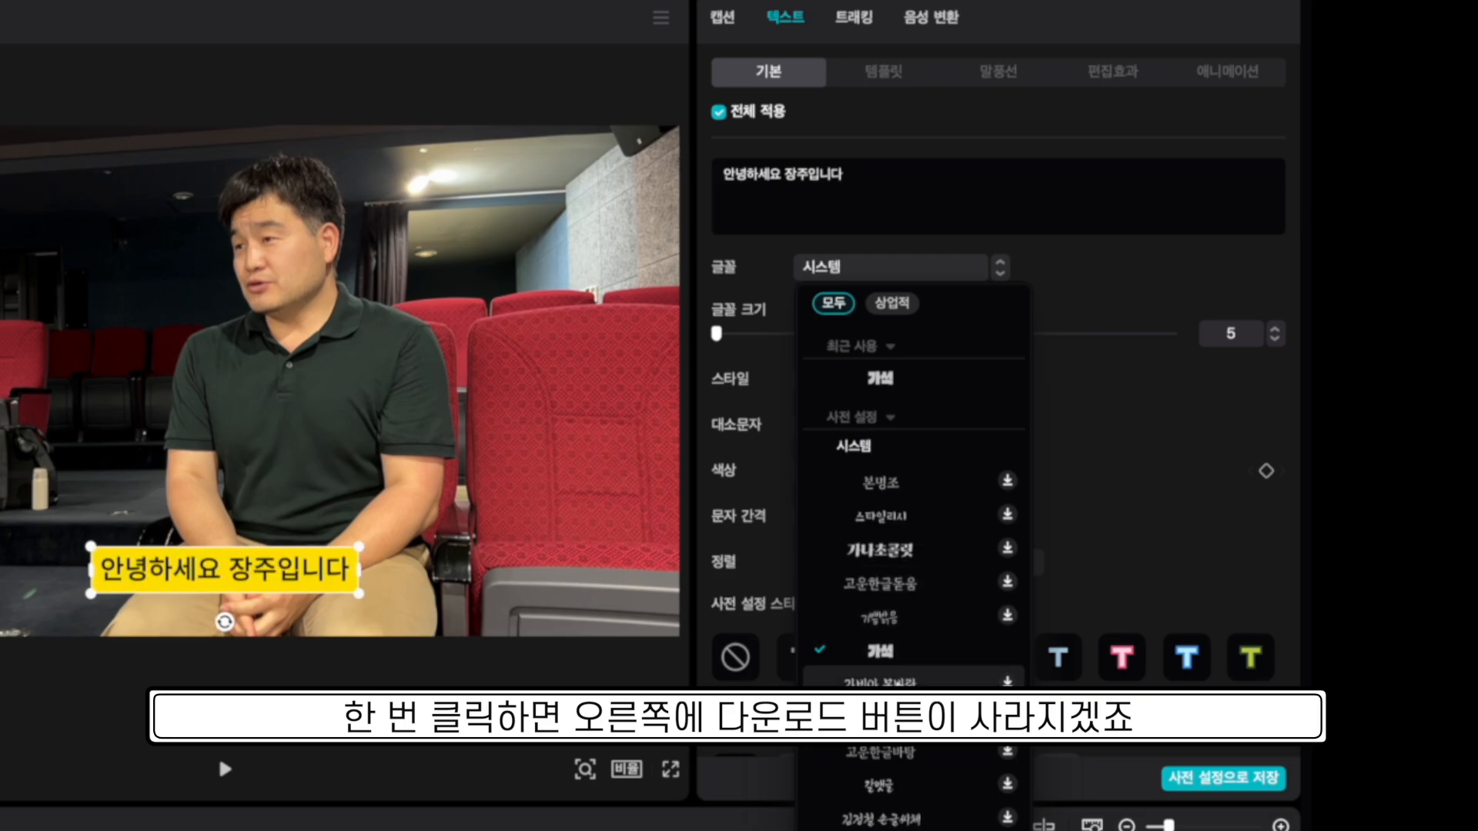
pyautogui.scroll(-2, 904, 753)
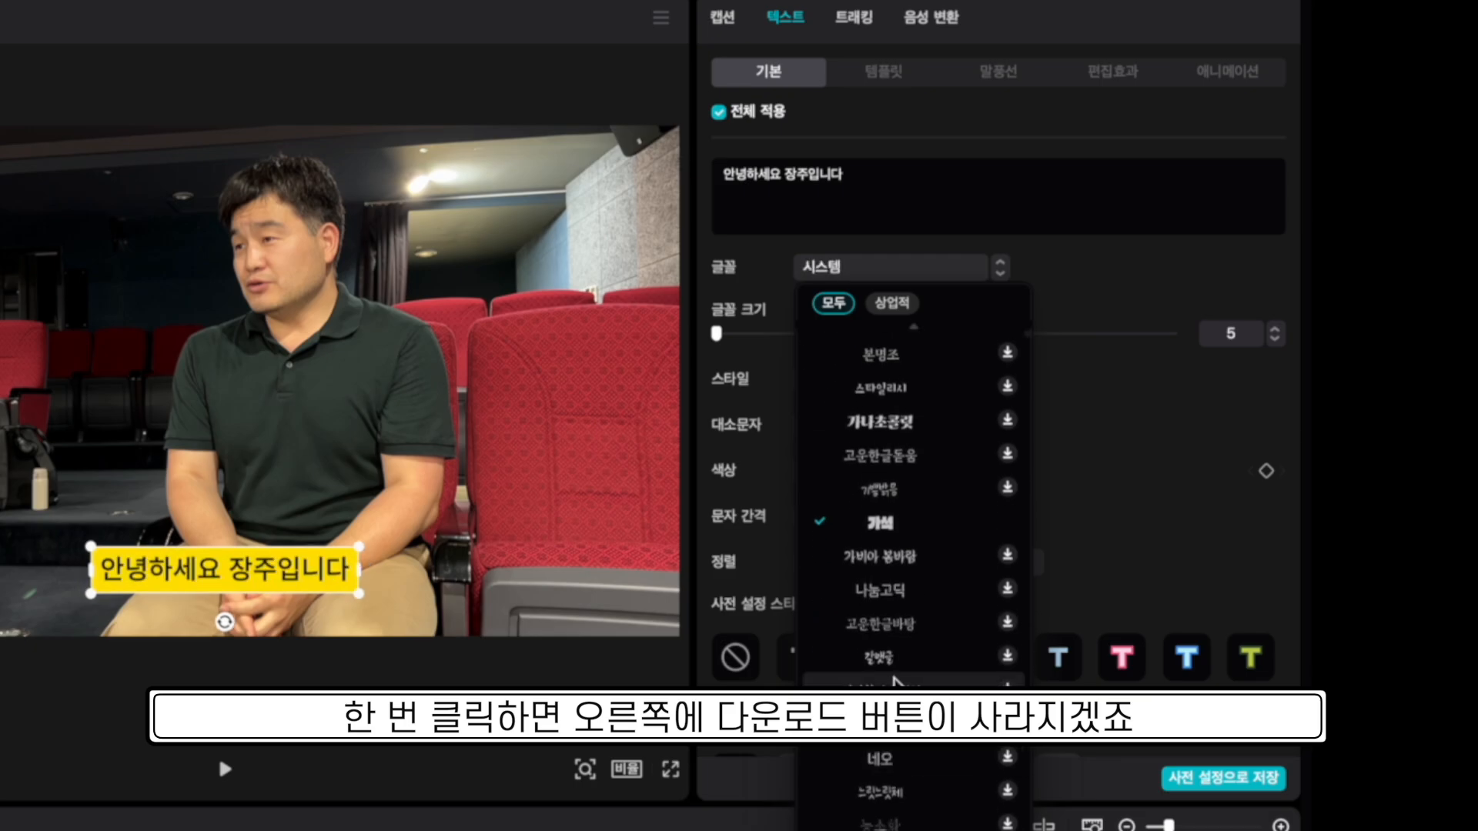
pyautogui.click(893, 626)
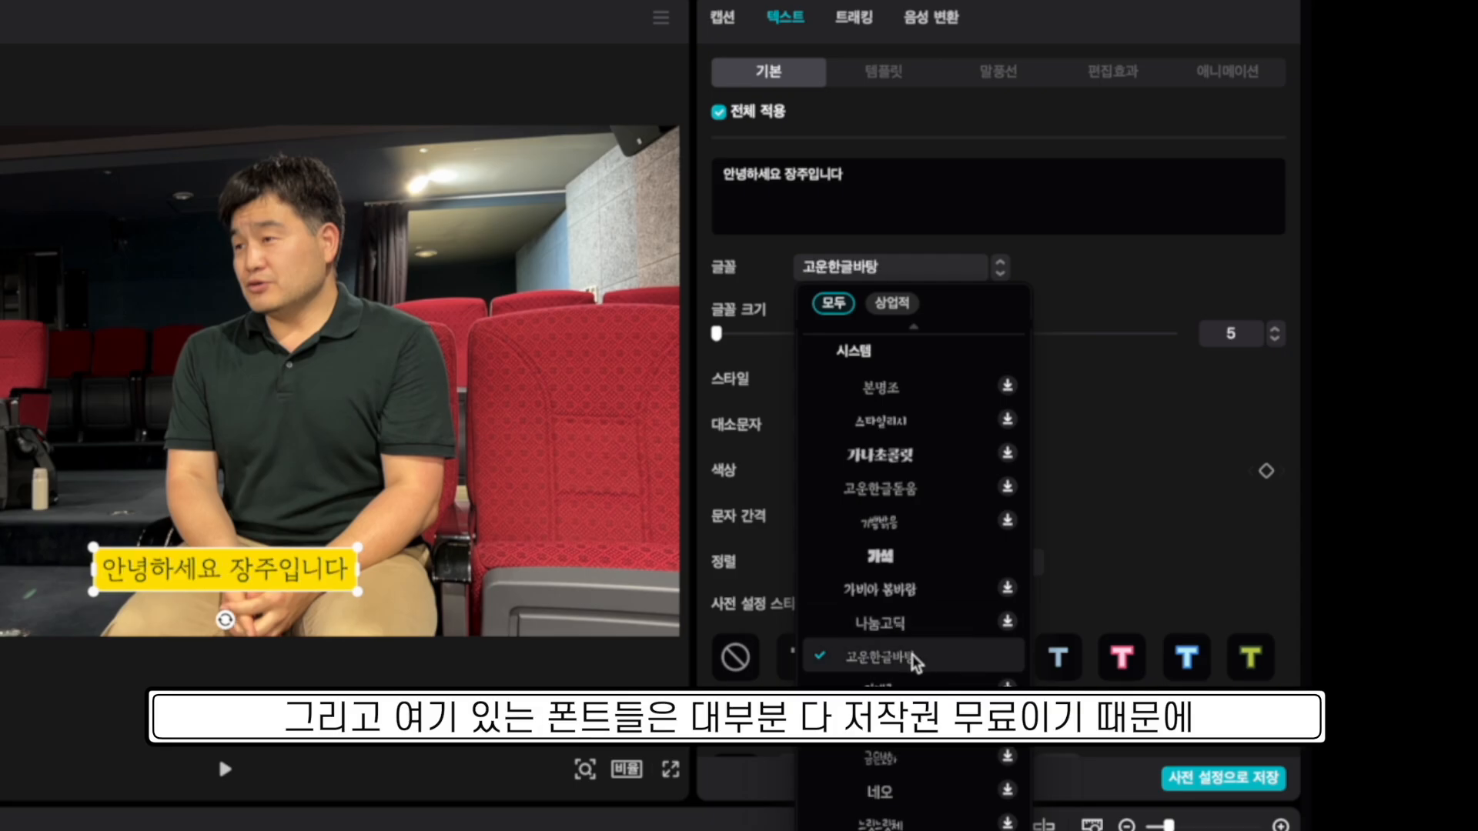
pyautogui.scroll(-4, 913, 661)
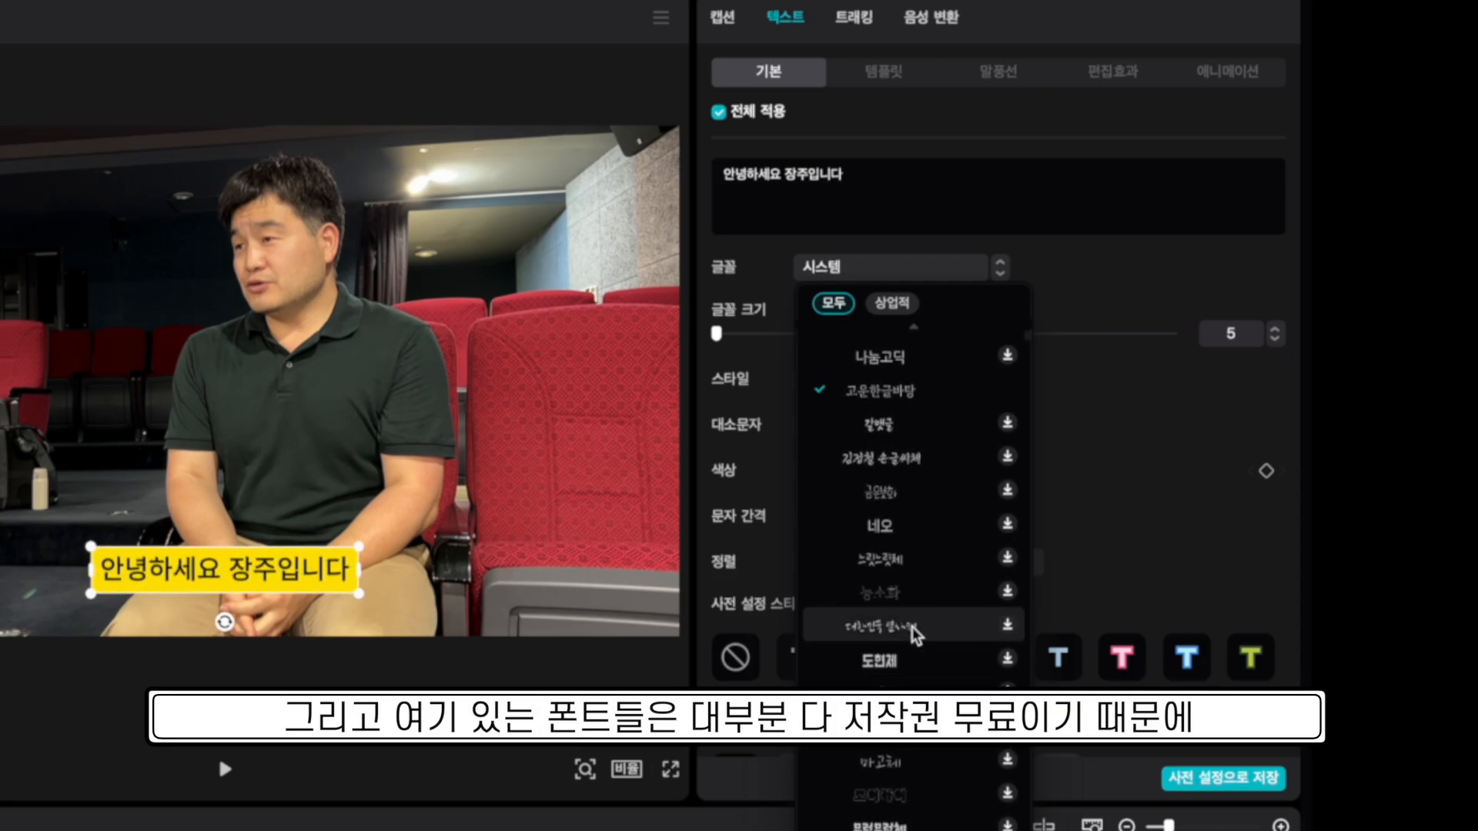
pyautogui.scroll(1, 909, 750)
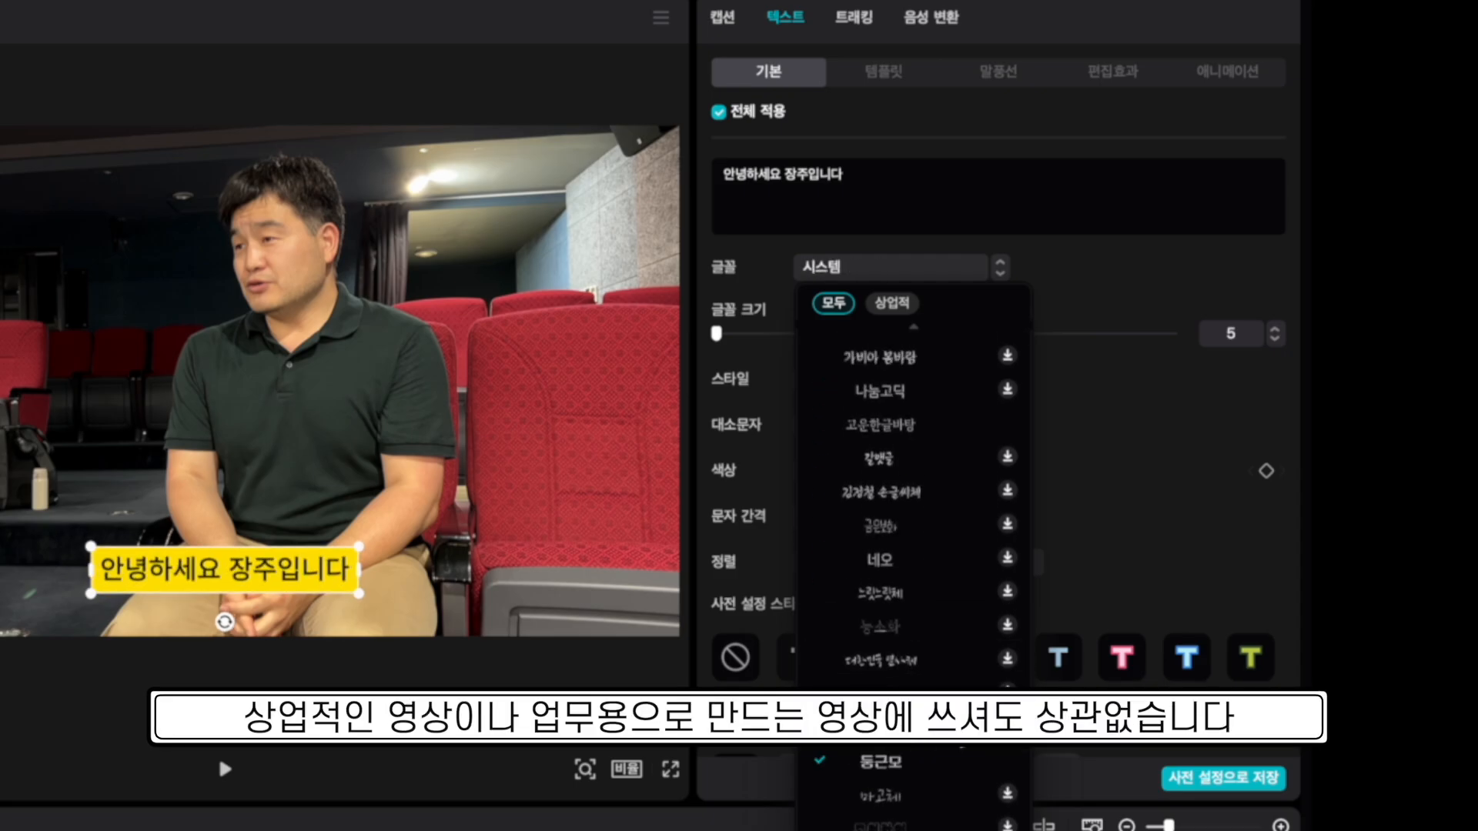
pyautogui.click(912, 764)
pyautogui.scroll(-6, 912, 764)
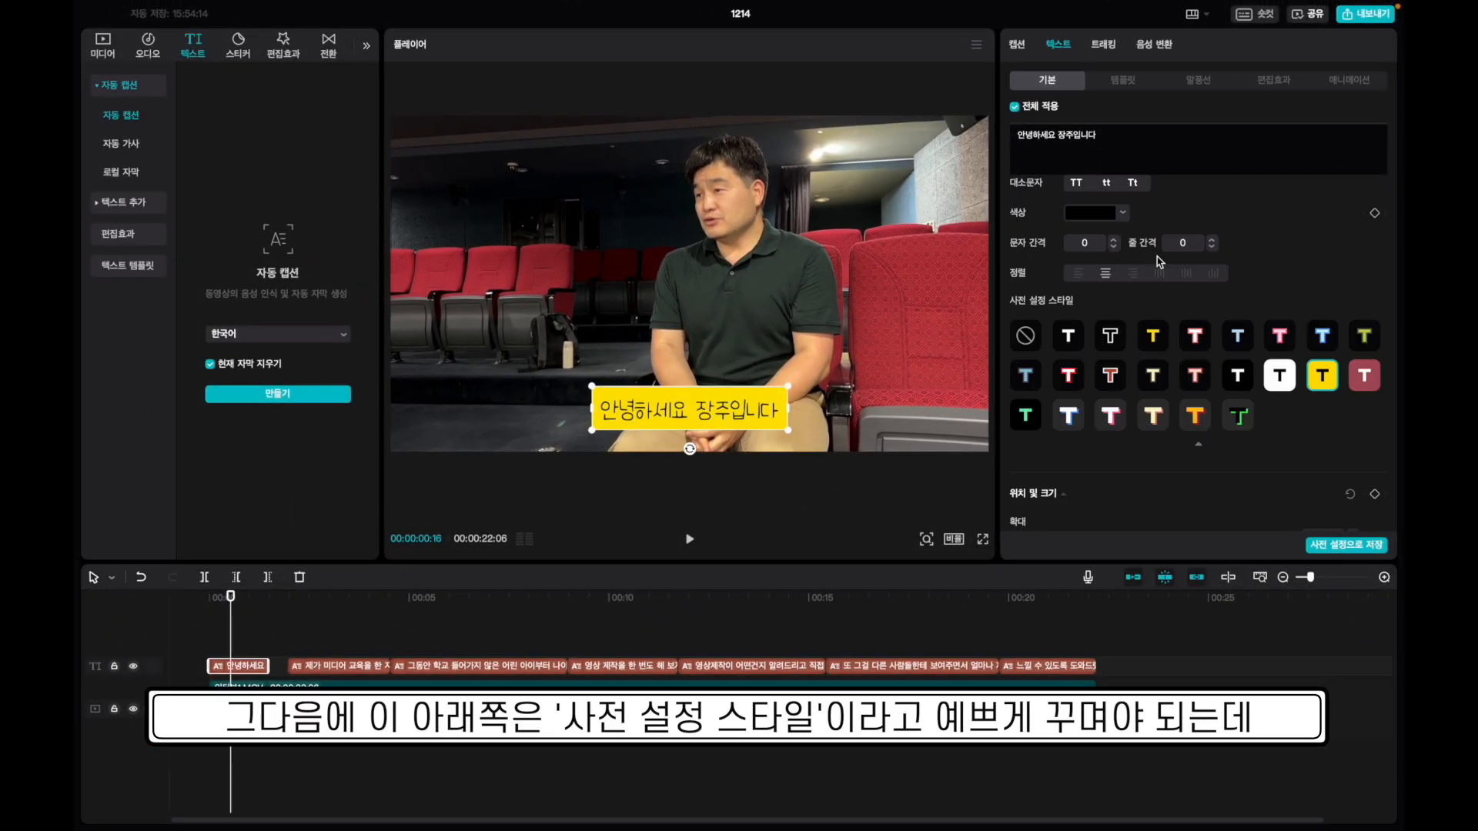
# Compare the caption preset styles and finish on the blue-outlined white preset.
pyautogui.click(1075, 337)
pyautogui.click(1110, 342)
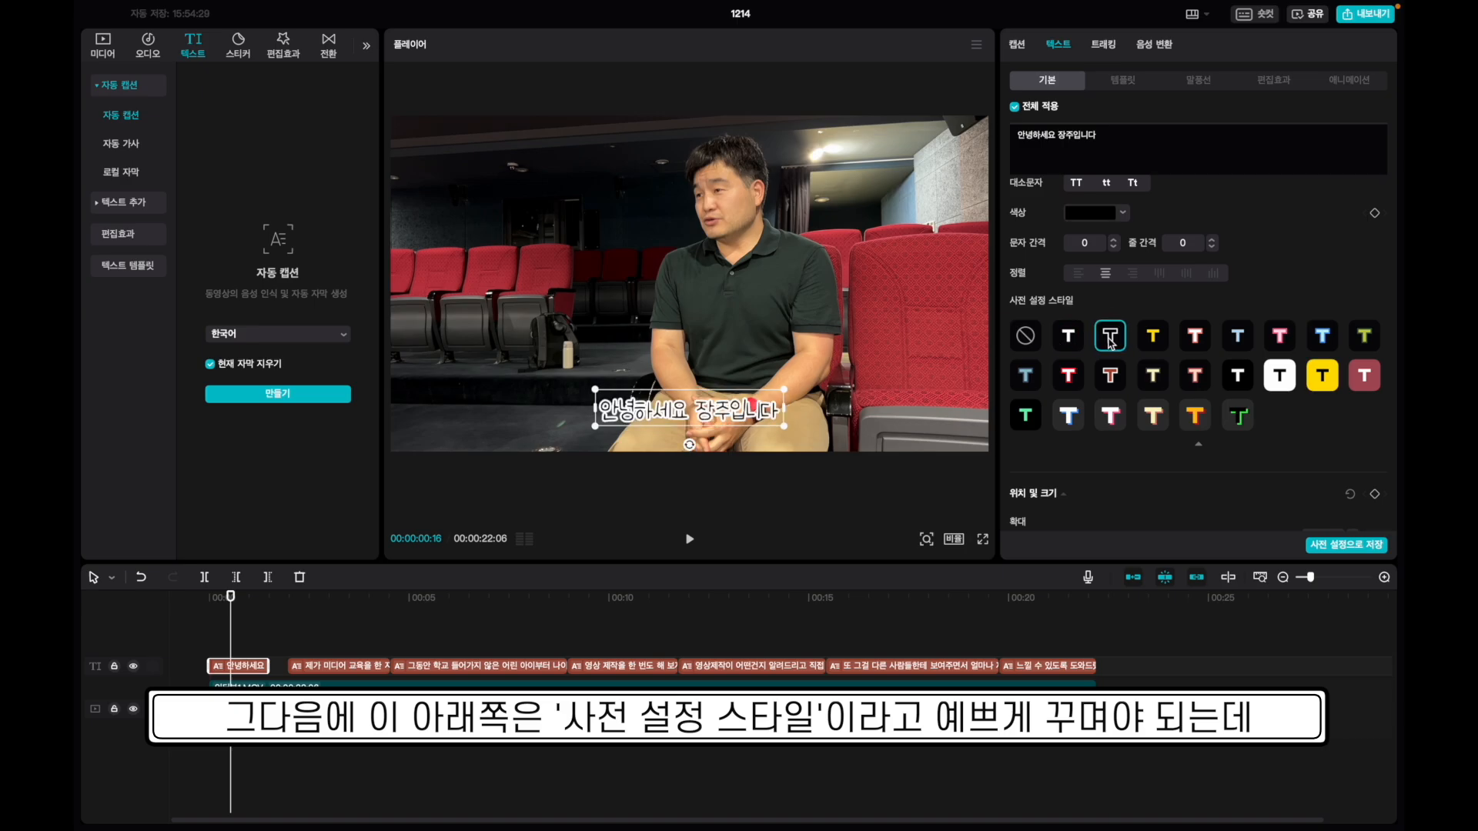
pyautogui.click(1152, 341)
pyautogui.click(1192, 340)
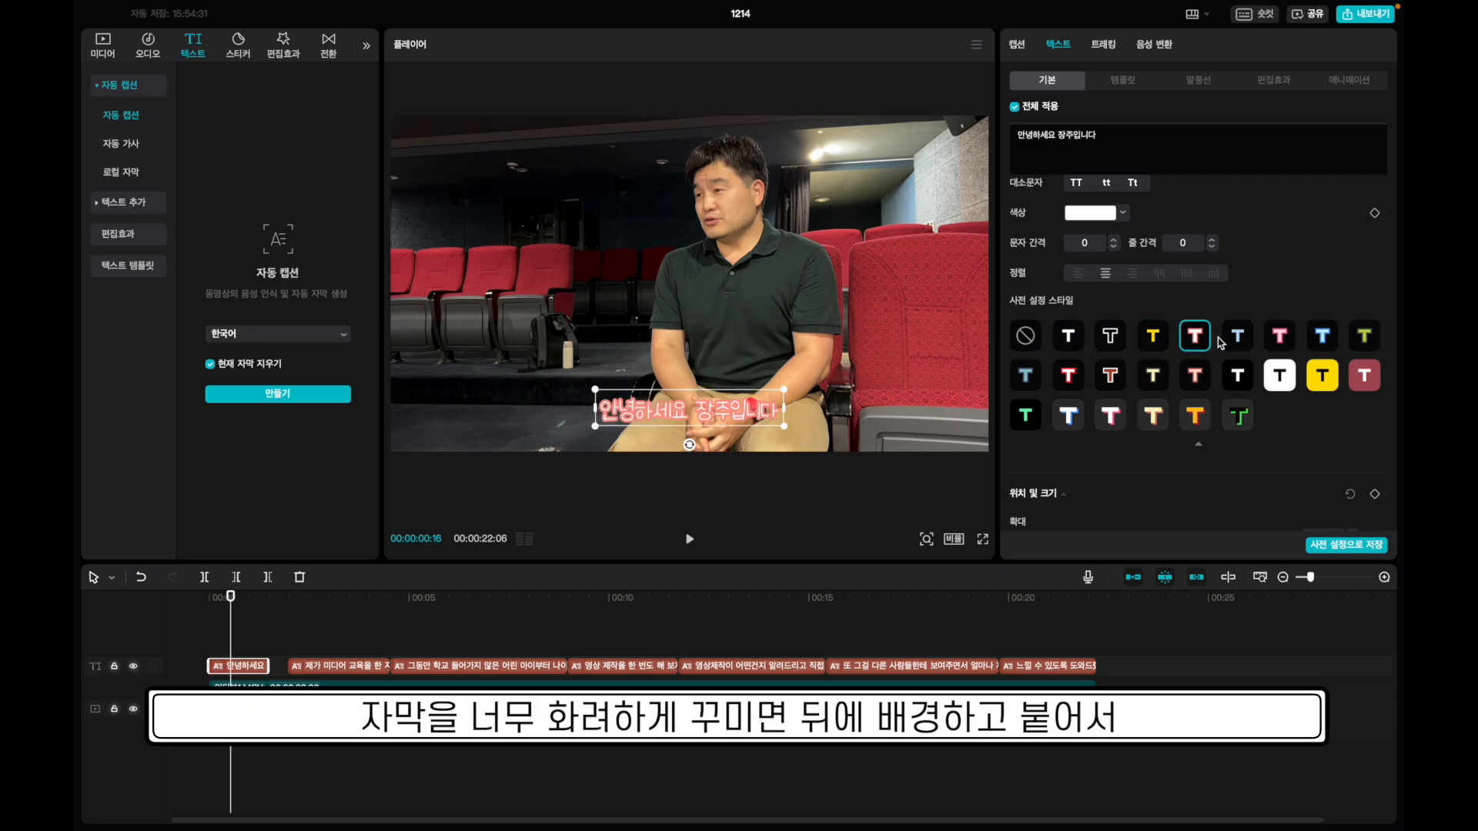
pyautogui.click(1241, 340)
pyautogui.click(1280, 340)
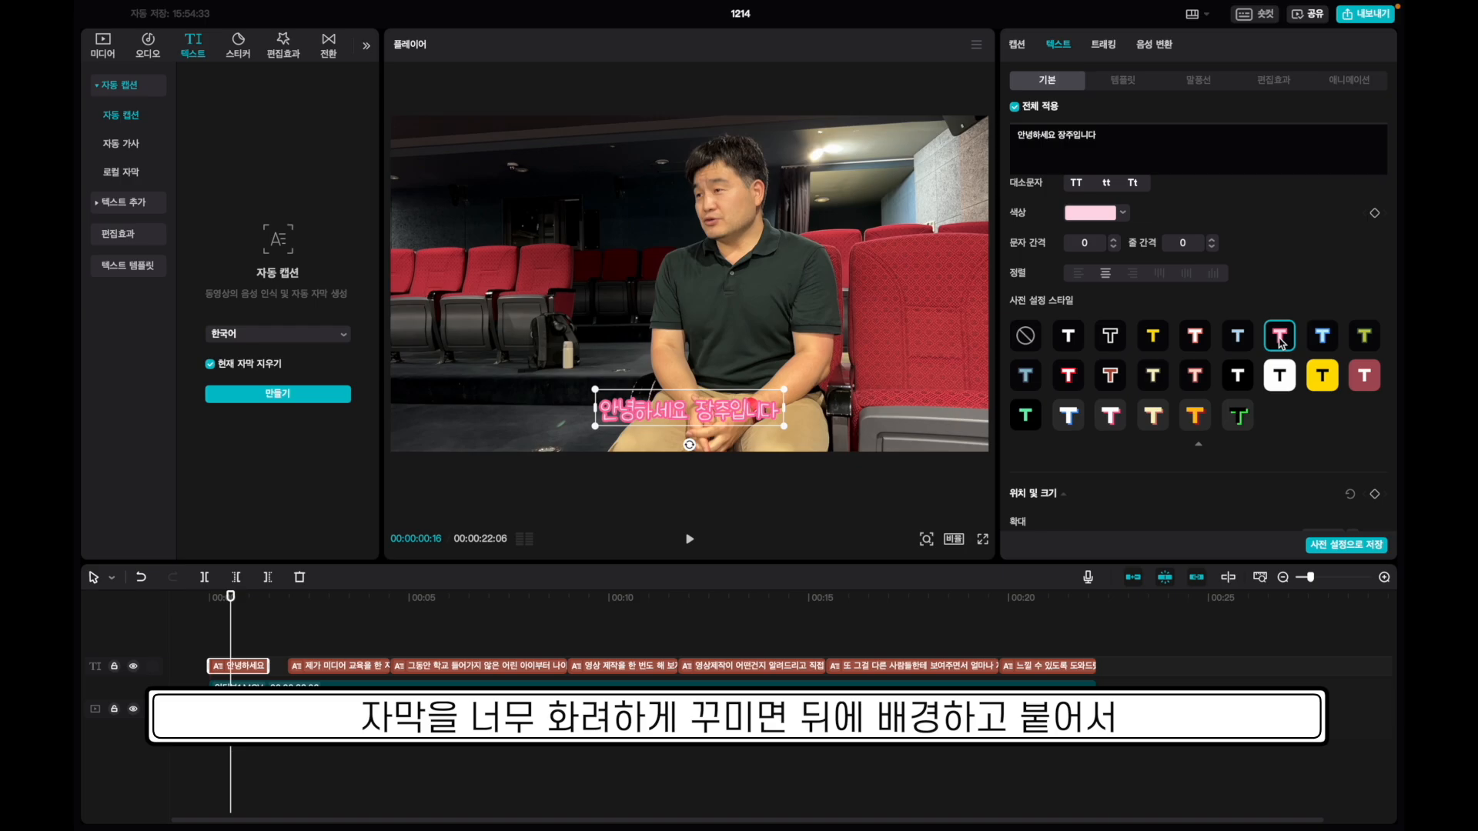
pyautogui.click(1320, 341)
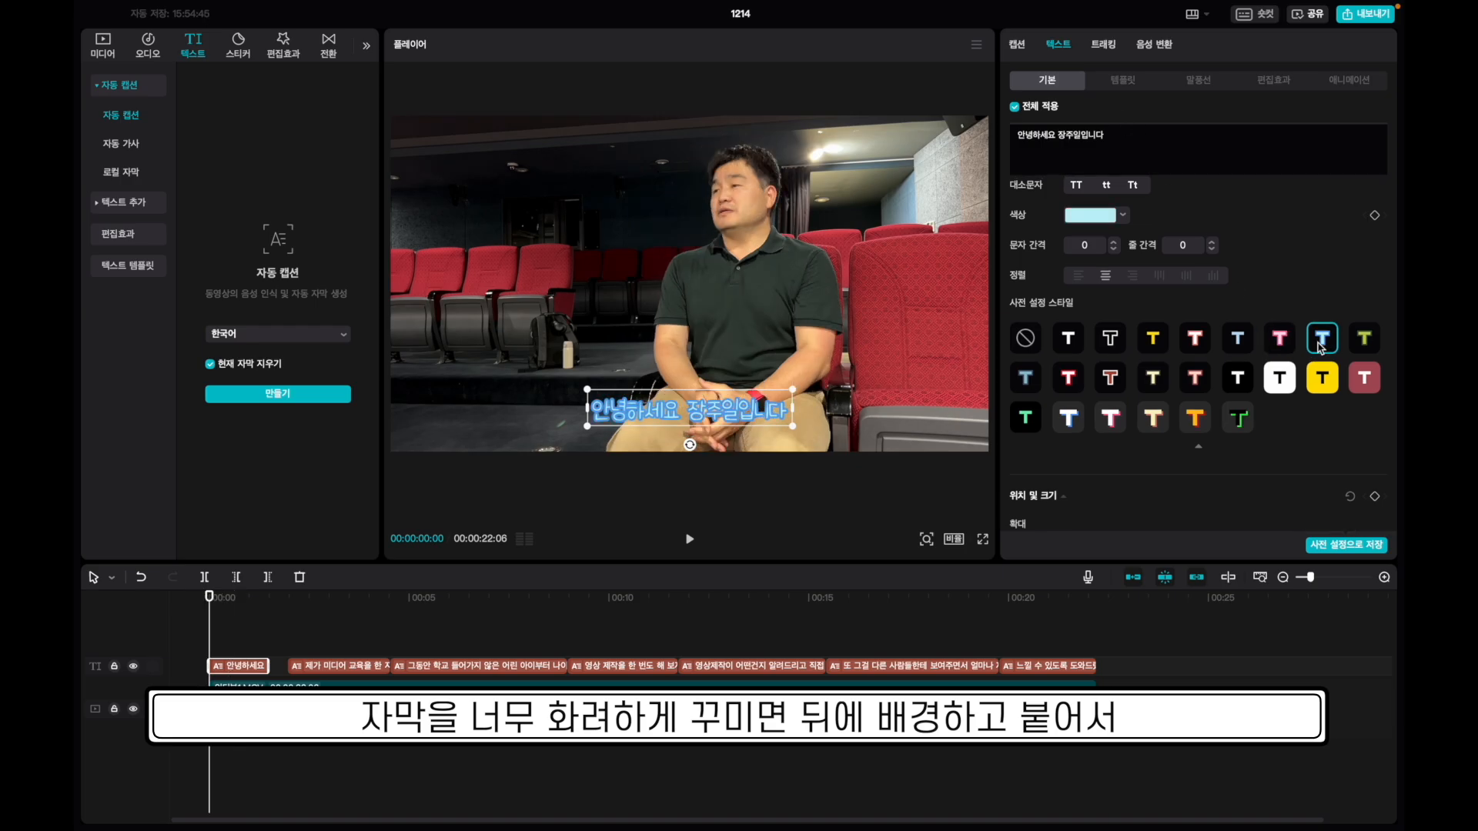
pyautogui.click(1322, 380)
pyautogui.click(1278, 379)
pyautogui.click(1228, 383)
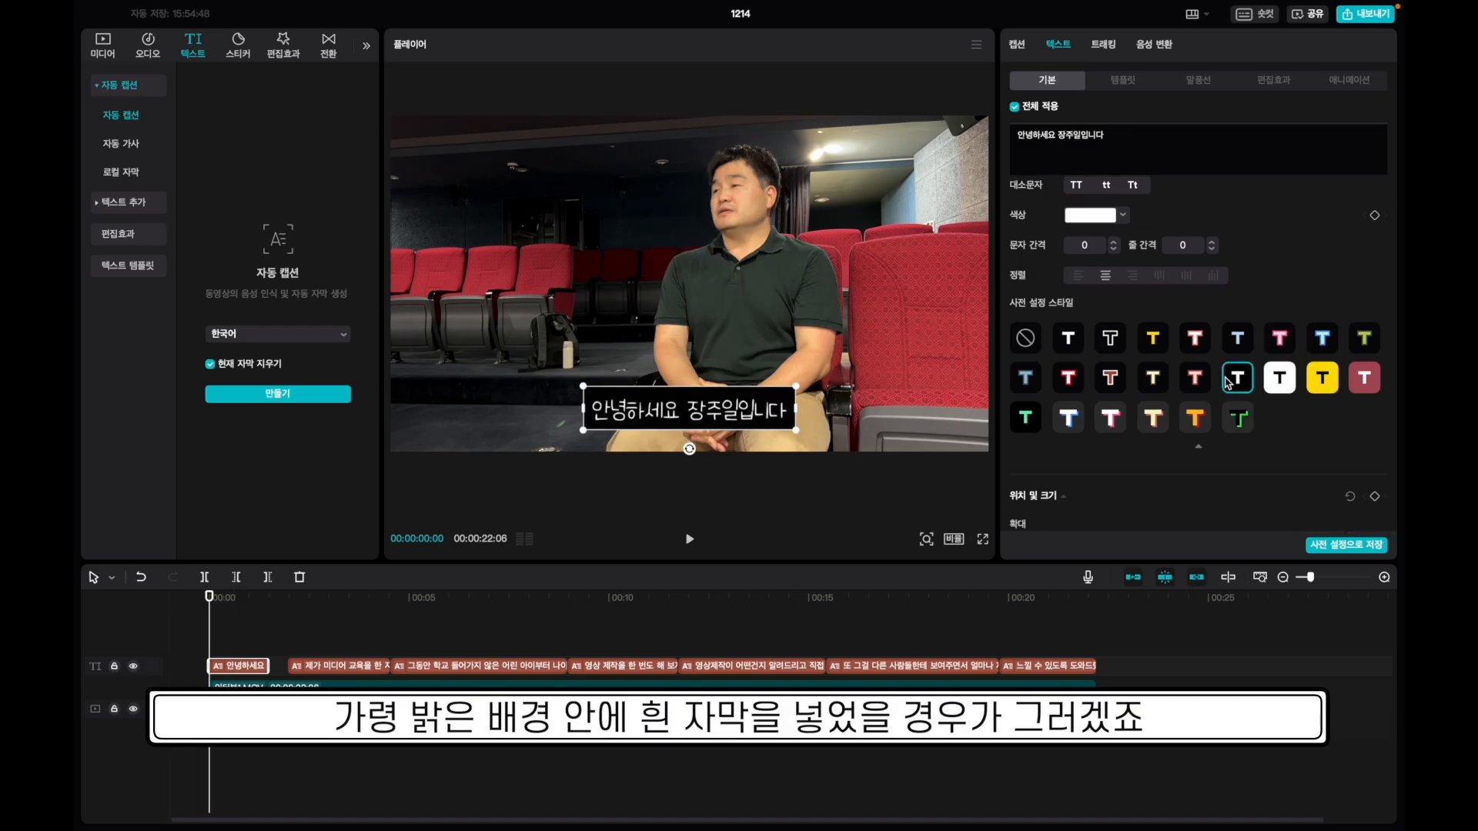
pyautogui.click(1070, 422)
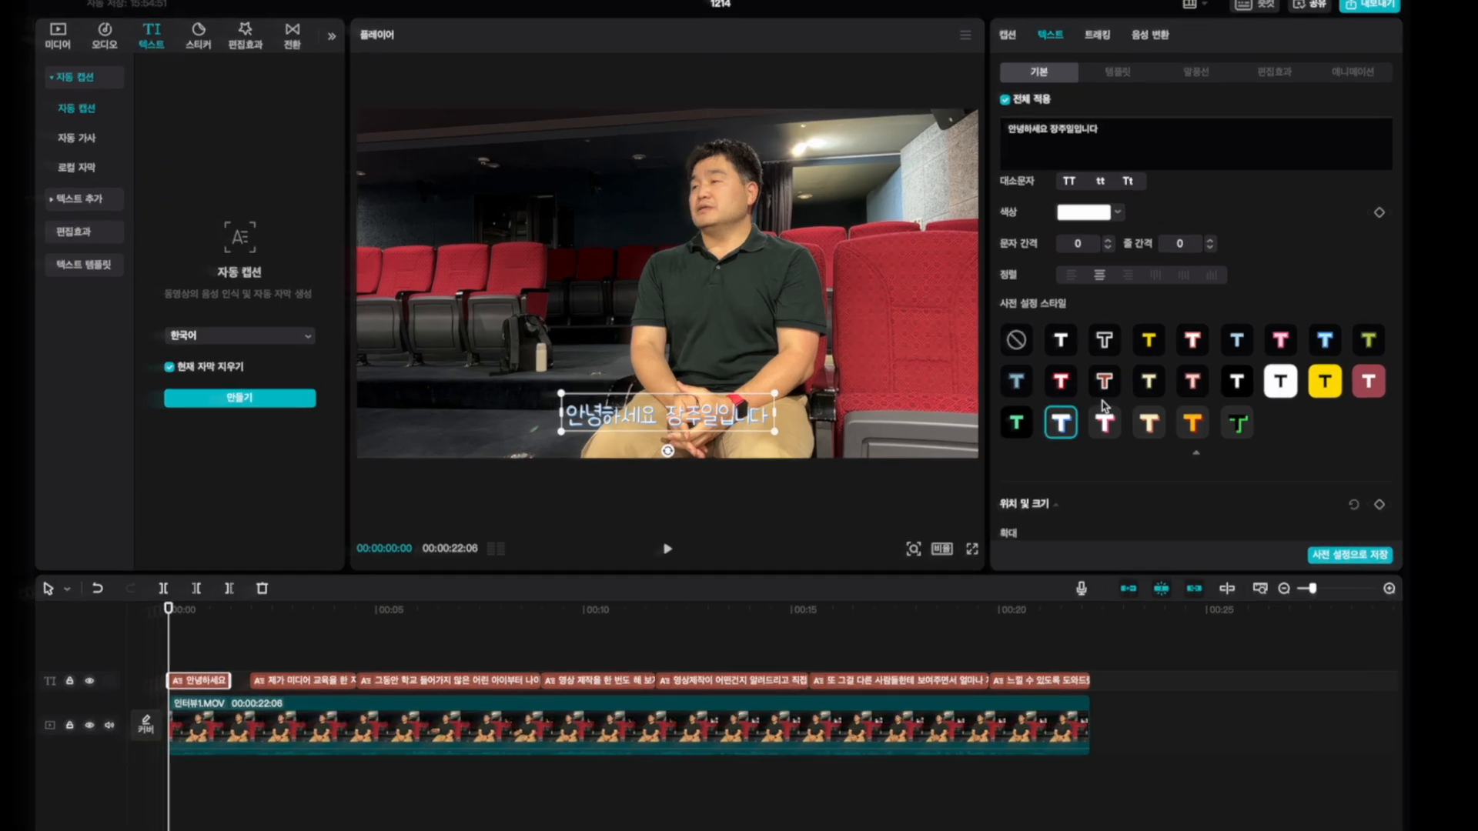
# Lower the caption text opacity and turn on a thicker stroke outline.
pyautogui.scroll(-3, 1108, 402)
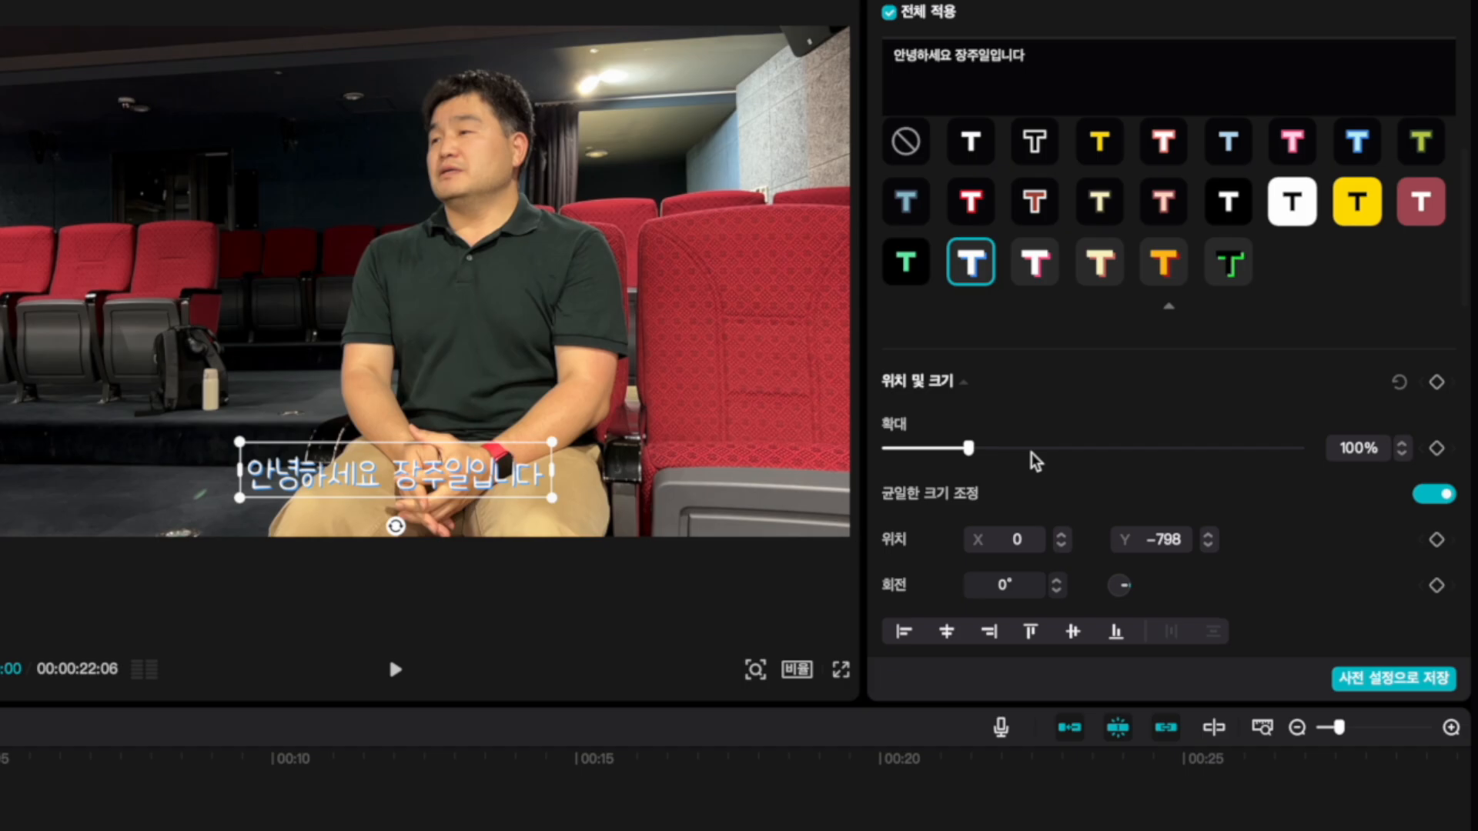
pyautogui.scroll(-4, 1108, 402)
pyautogui.moveTo(1298, 414)
pyautogui.mouseDown()
pyautogui.moveTo(1137, 416)
pyautogui.moveTo(1291, 414)
pyautogui.mouseUp()
pyautogui.click(889, 478)
pyautogui.moveTo(1047, 588)
pyautogui.mouseDown()
pyautogui.moveTo(963, 588)
pyautogui.moveTo(1213, 584)
pyautogui.mouseUp()
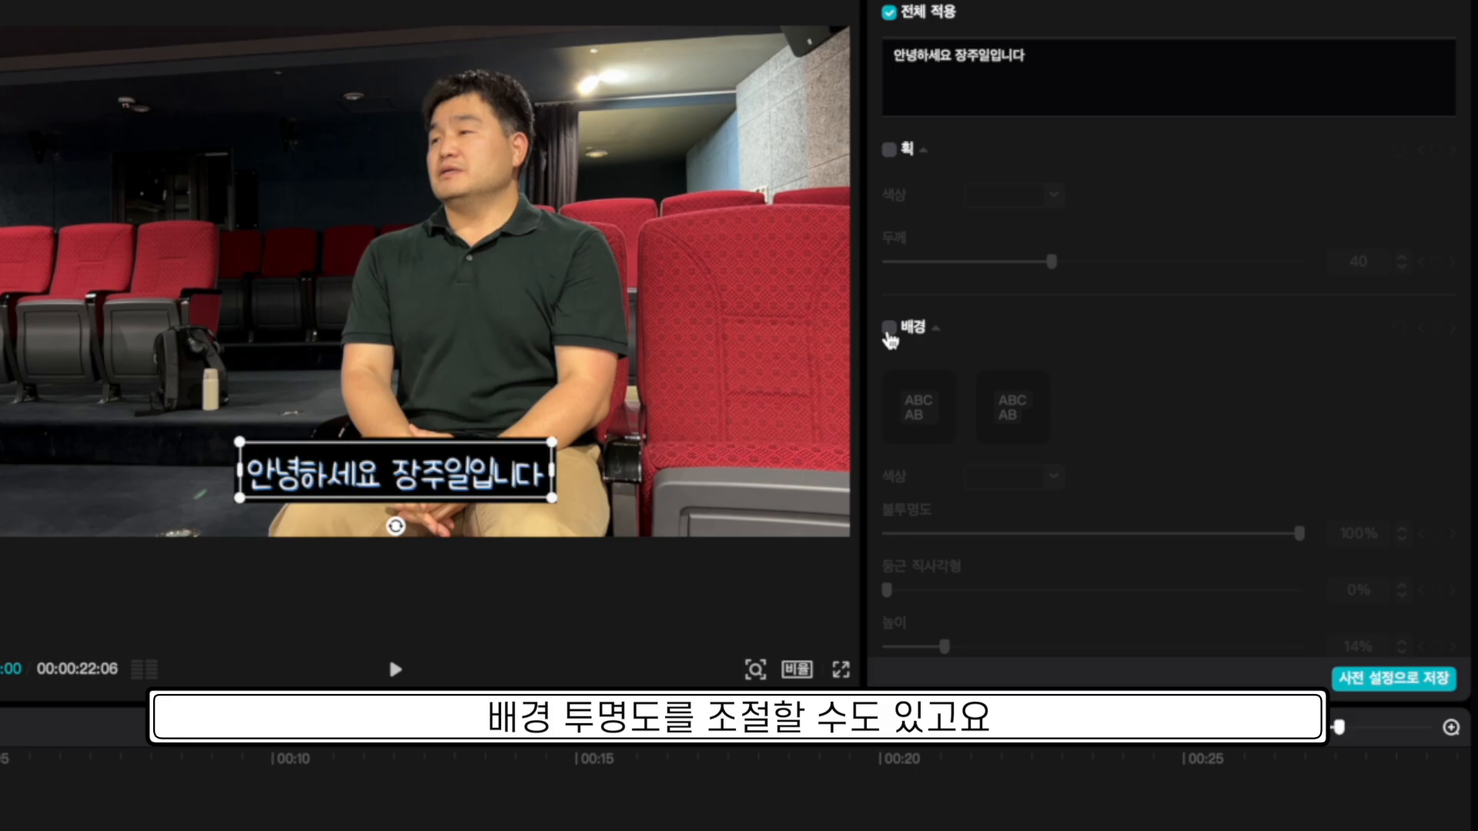
# Put a rounded black background box behind the captions, 30% corners at 55% opacity.
pyautogui.click(934, 385)
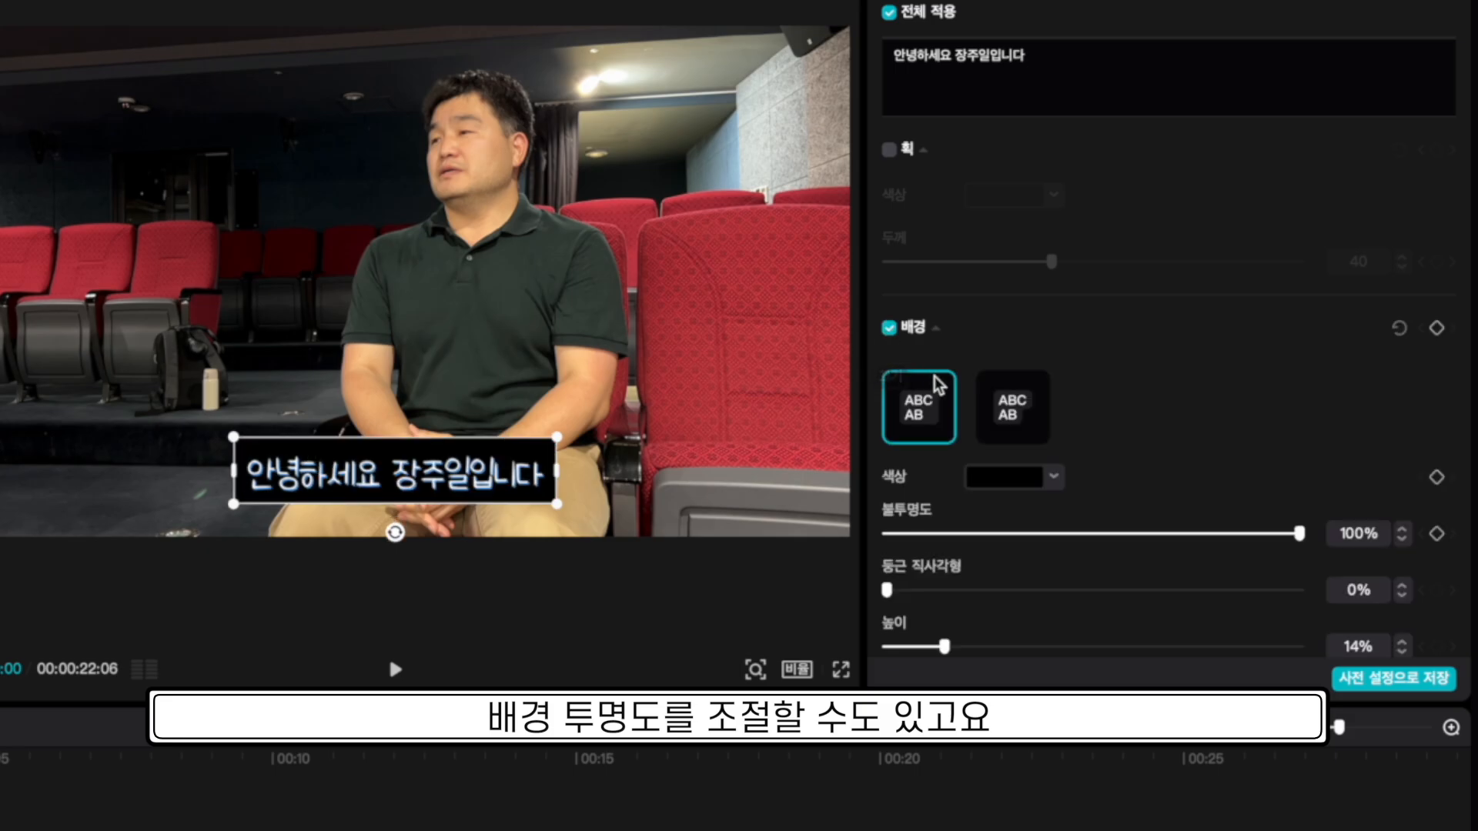
pyautogui.click(1010, 415)
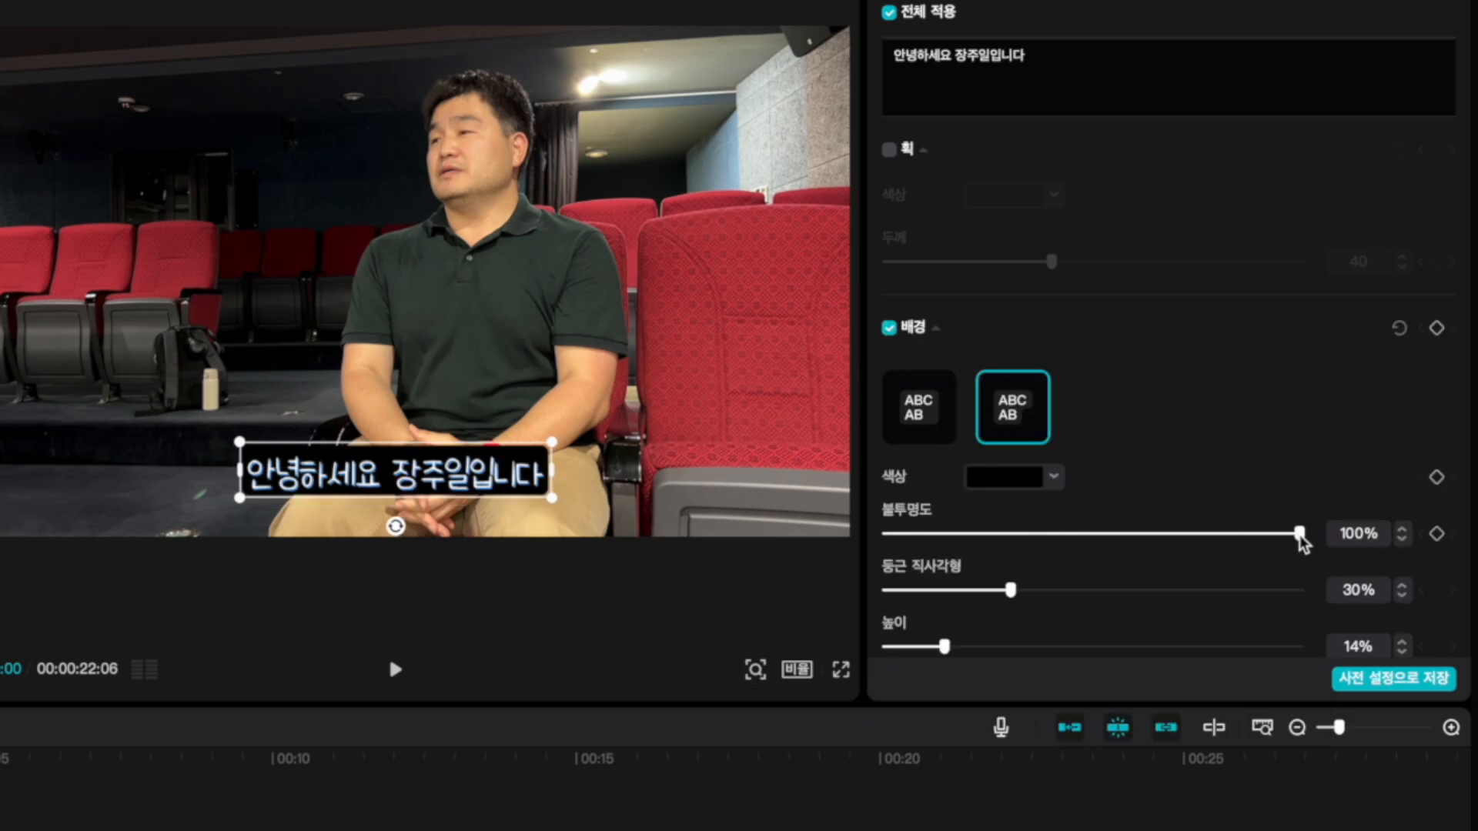
pyautogui.moveTo(1300, 534); pyautogui.dragTo(1163, 539)
pyautogui.scroll(5, 1162, 313)
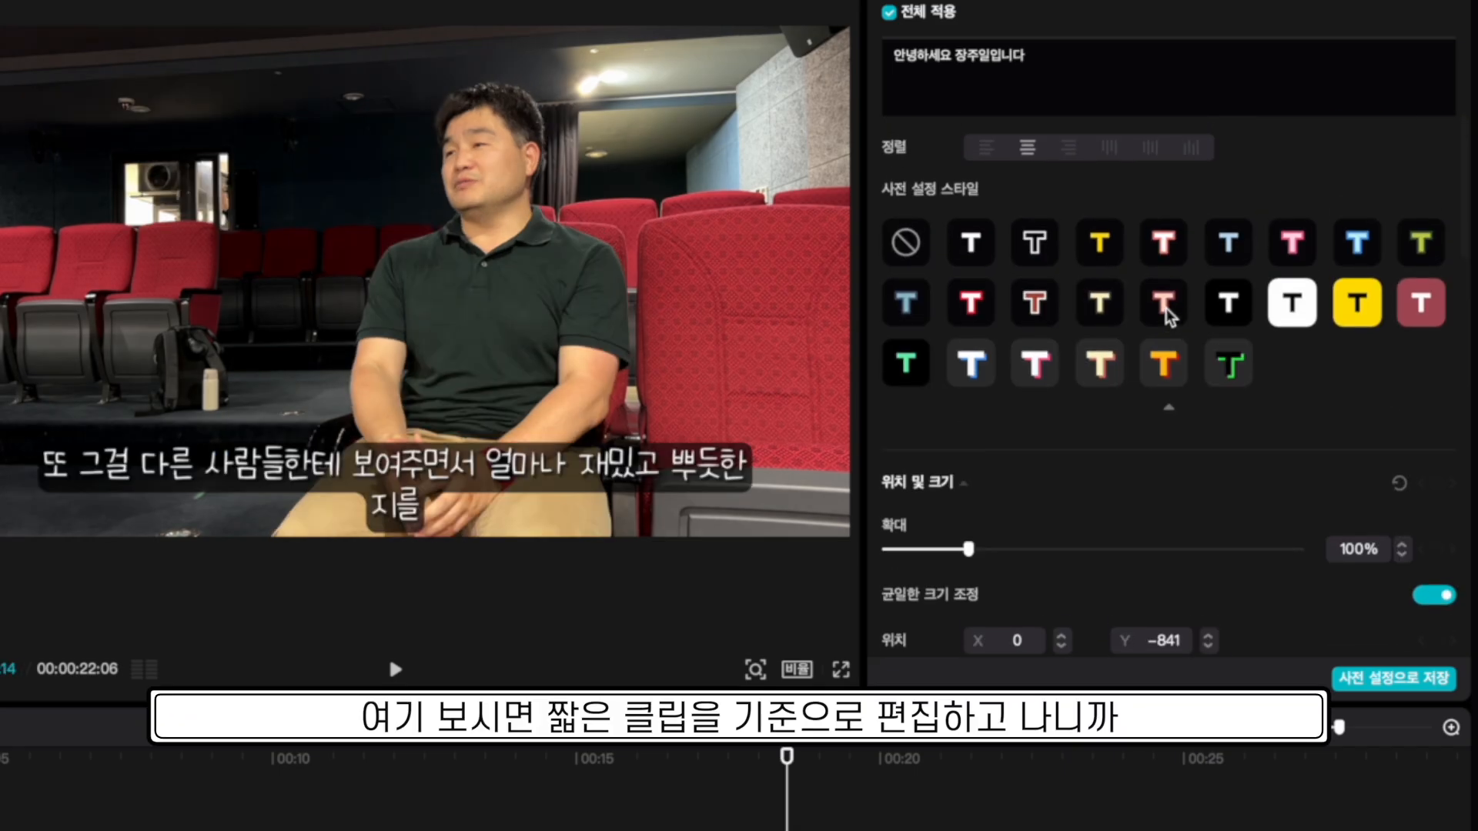
# Drop the caption font size to 7 and scrub through the captions to confirm the long line fits.
pyautogui.scroll(5, 1170, 316)
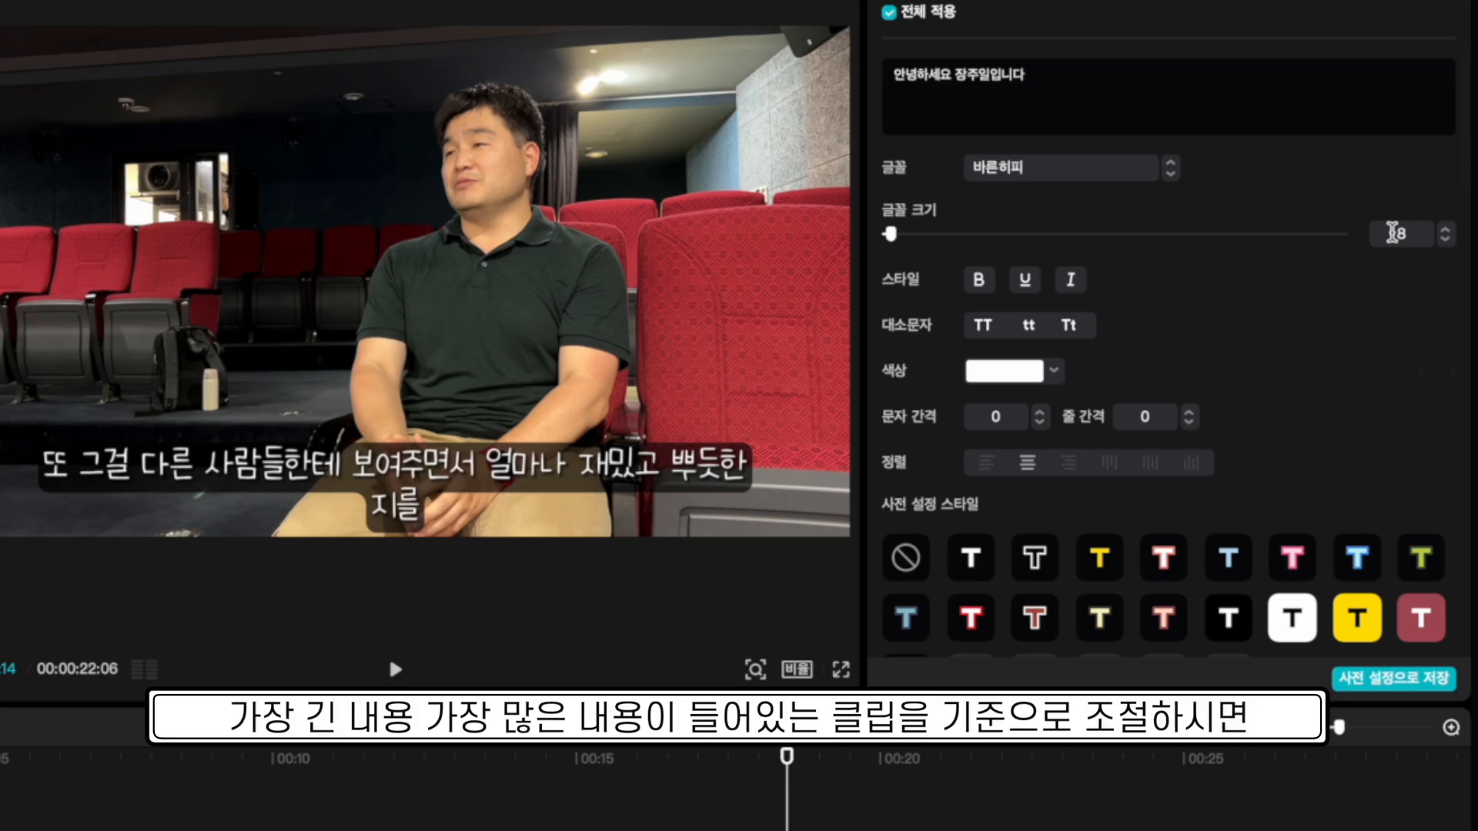
pyautogui.click(1444, 240)
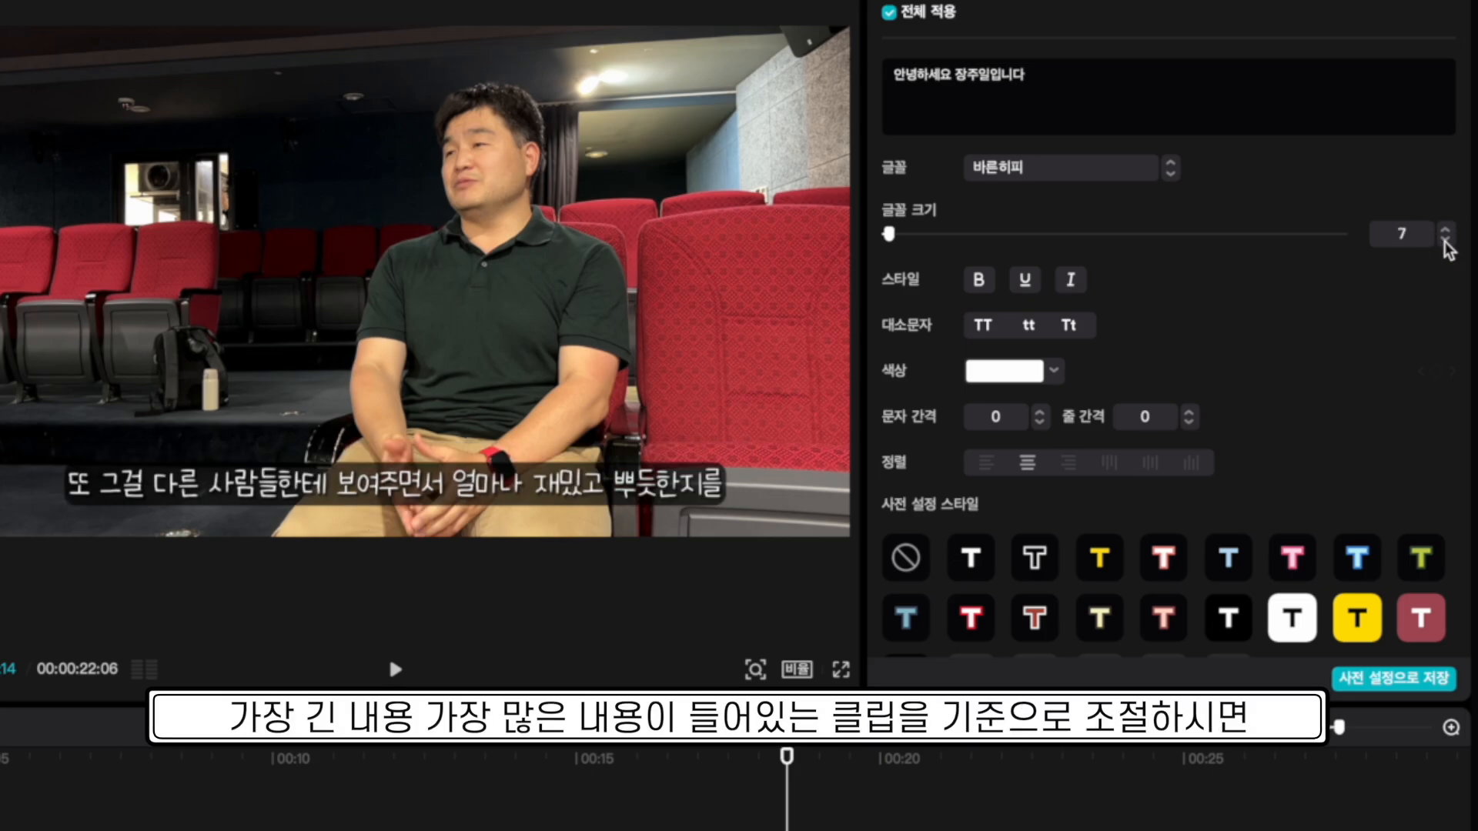
pyautogui.click(687, 762)
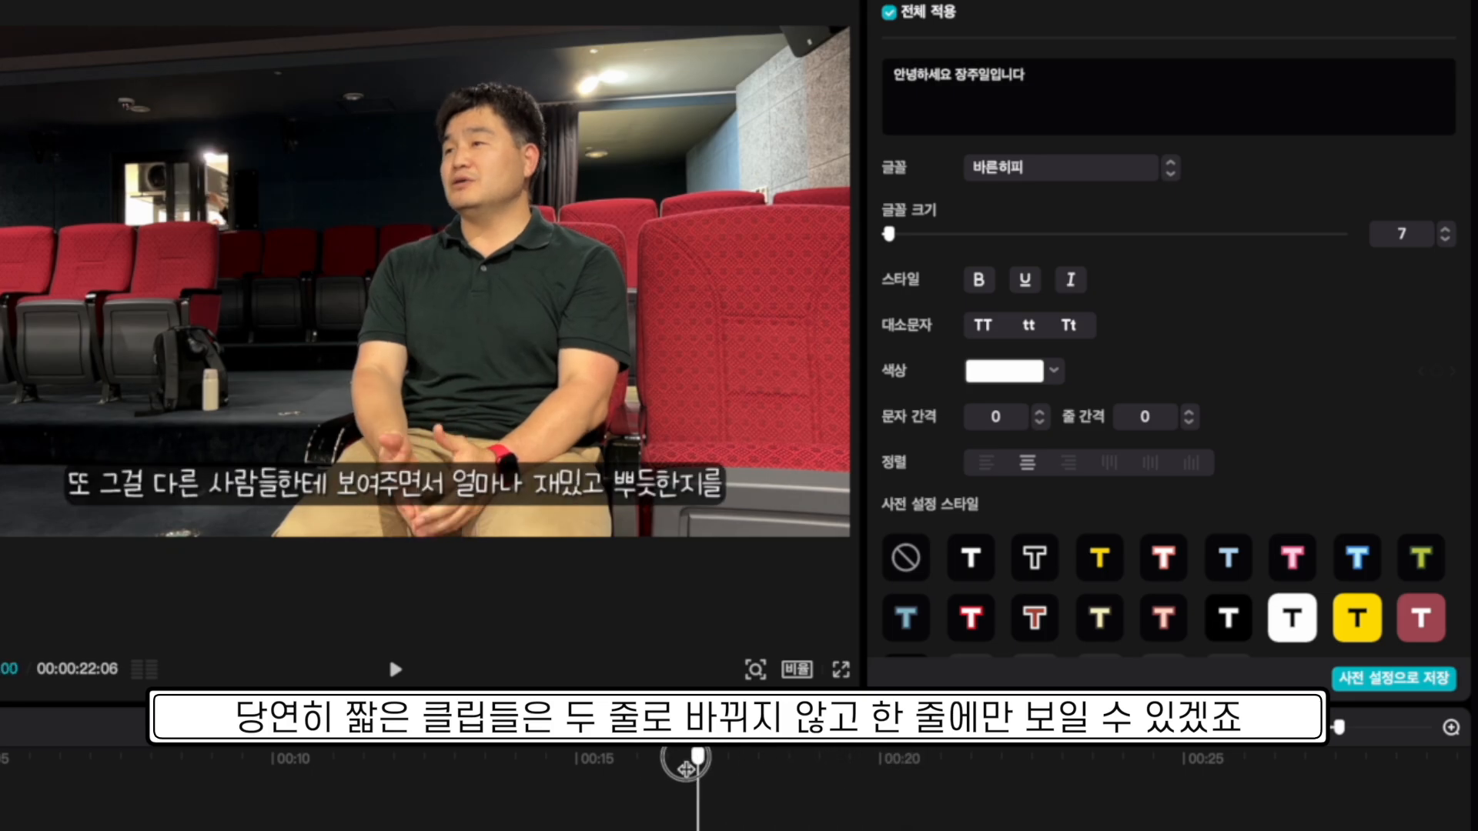
pyautogui.moveTo(687, 763); pyautogui.dragTo(278, 767)
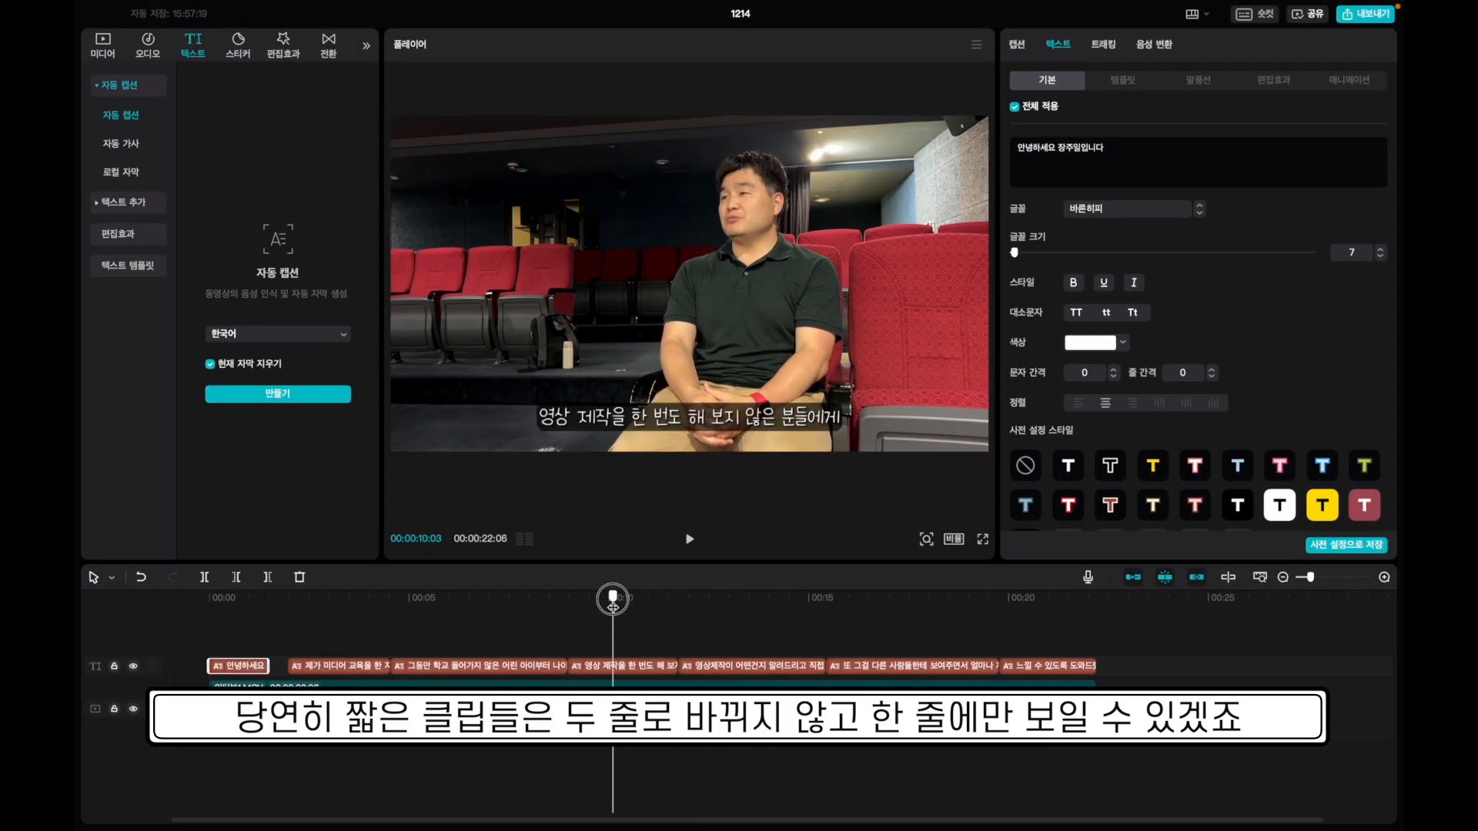
# Return to the 00:00:03:19 caption, switch the canvas to 9:16, and review the captions in portrait.
pyautogui.moveTo(613, 606); pyautogui.dragTo(555, 605)
pyautogui.moveTo(536, 632); pyautogui.dragTo(354, 631)
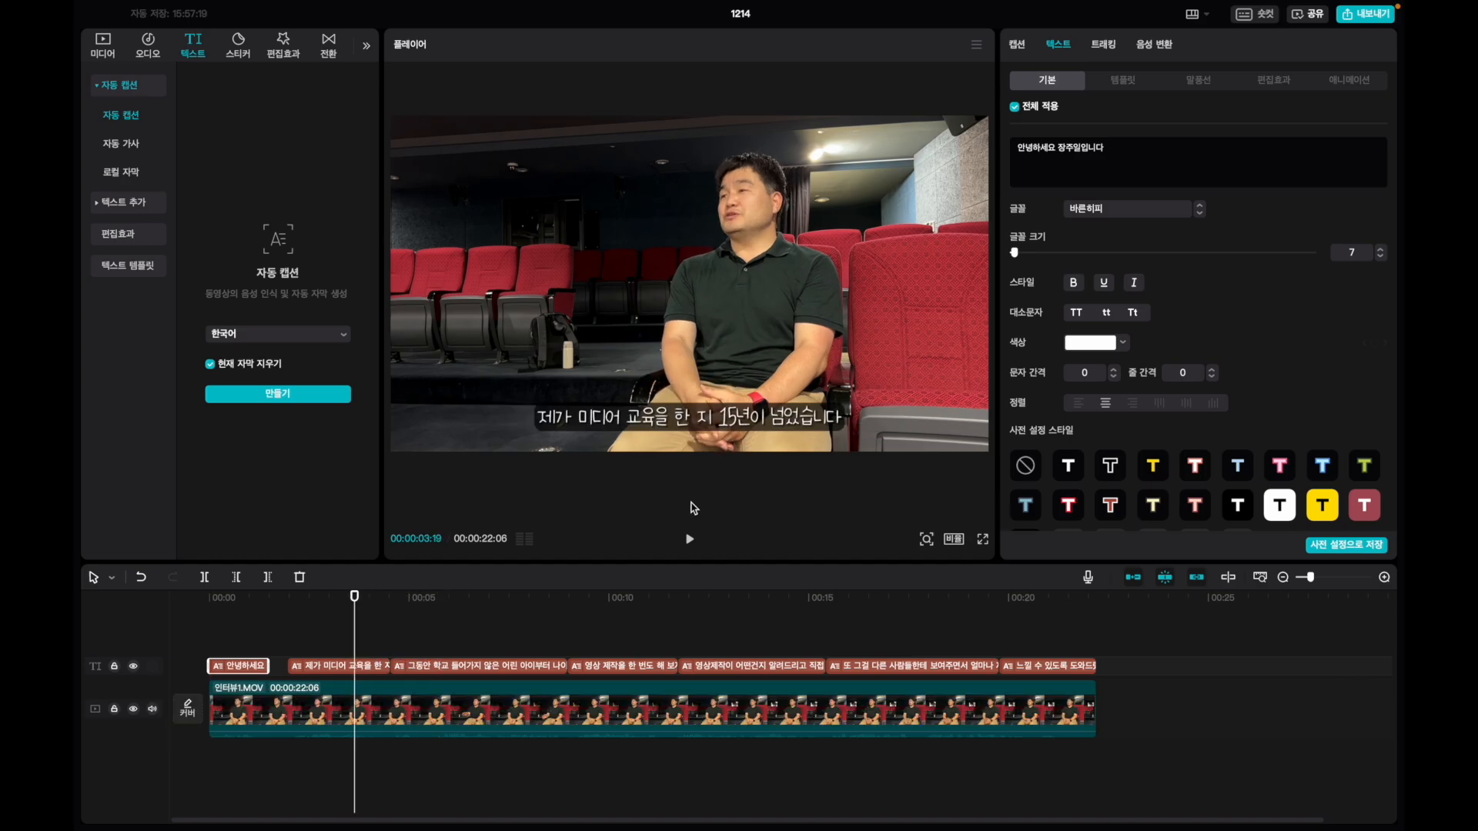
pyautogui.click(954, 542)
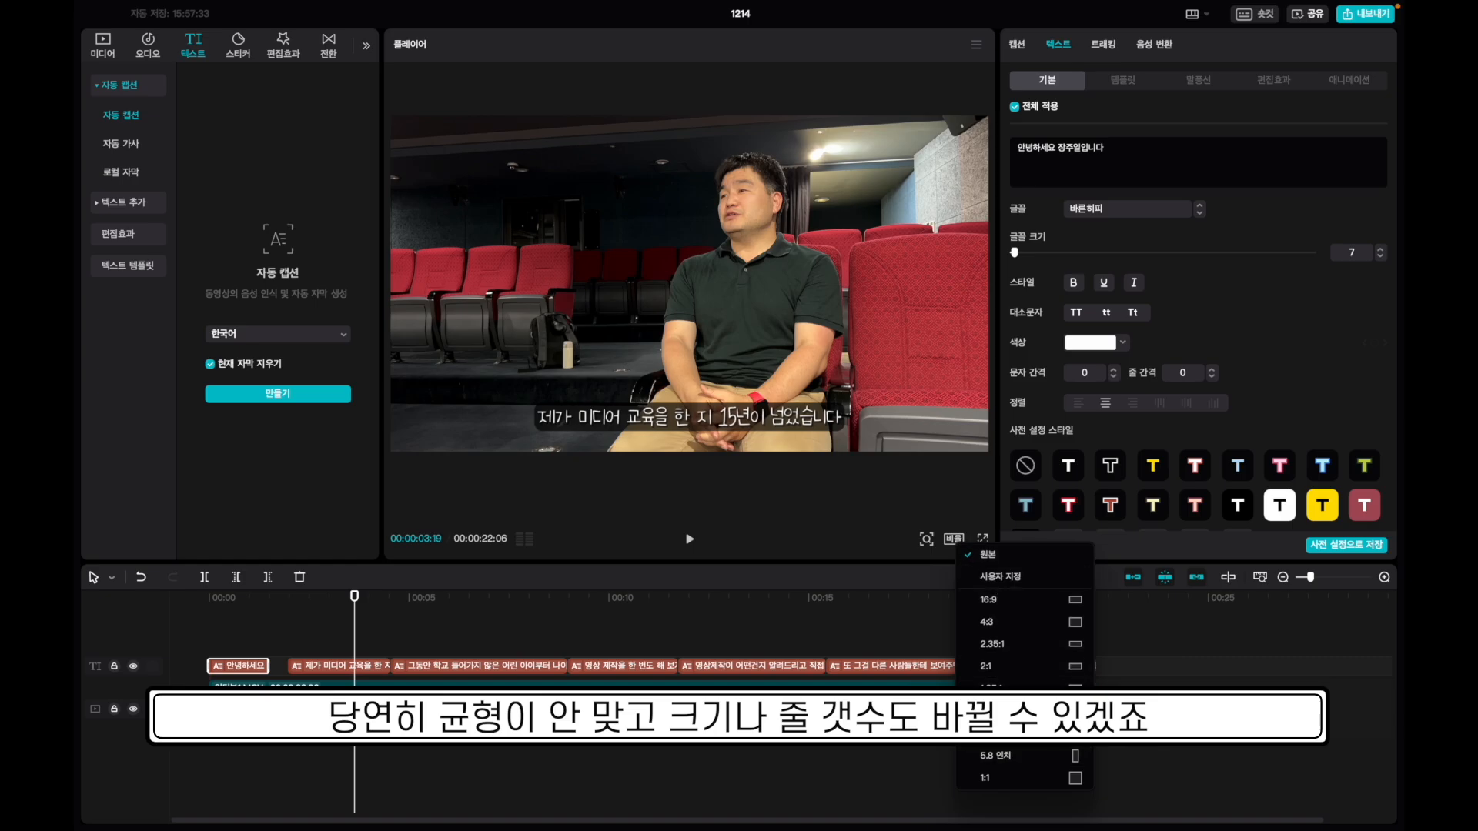
pyautogui.click(993, 710)
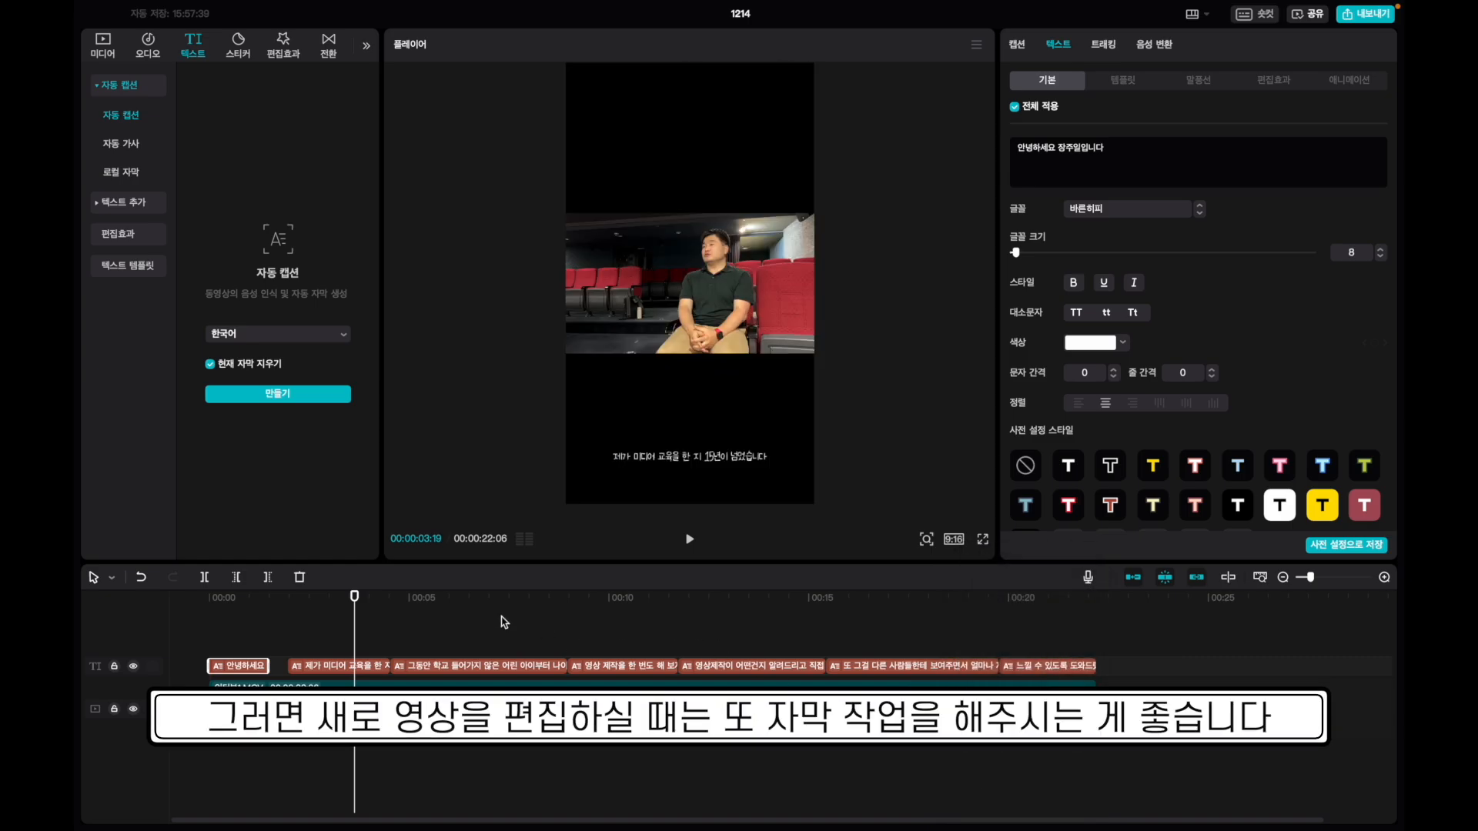
pyautogui.moveTo(354, 597); pyautogui.dragTo(264, 624)
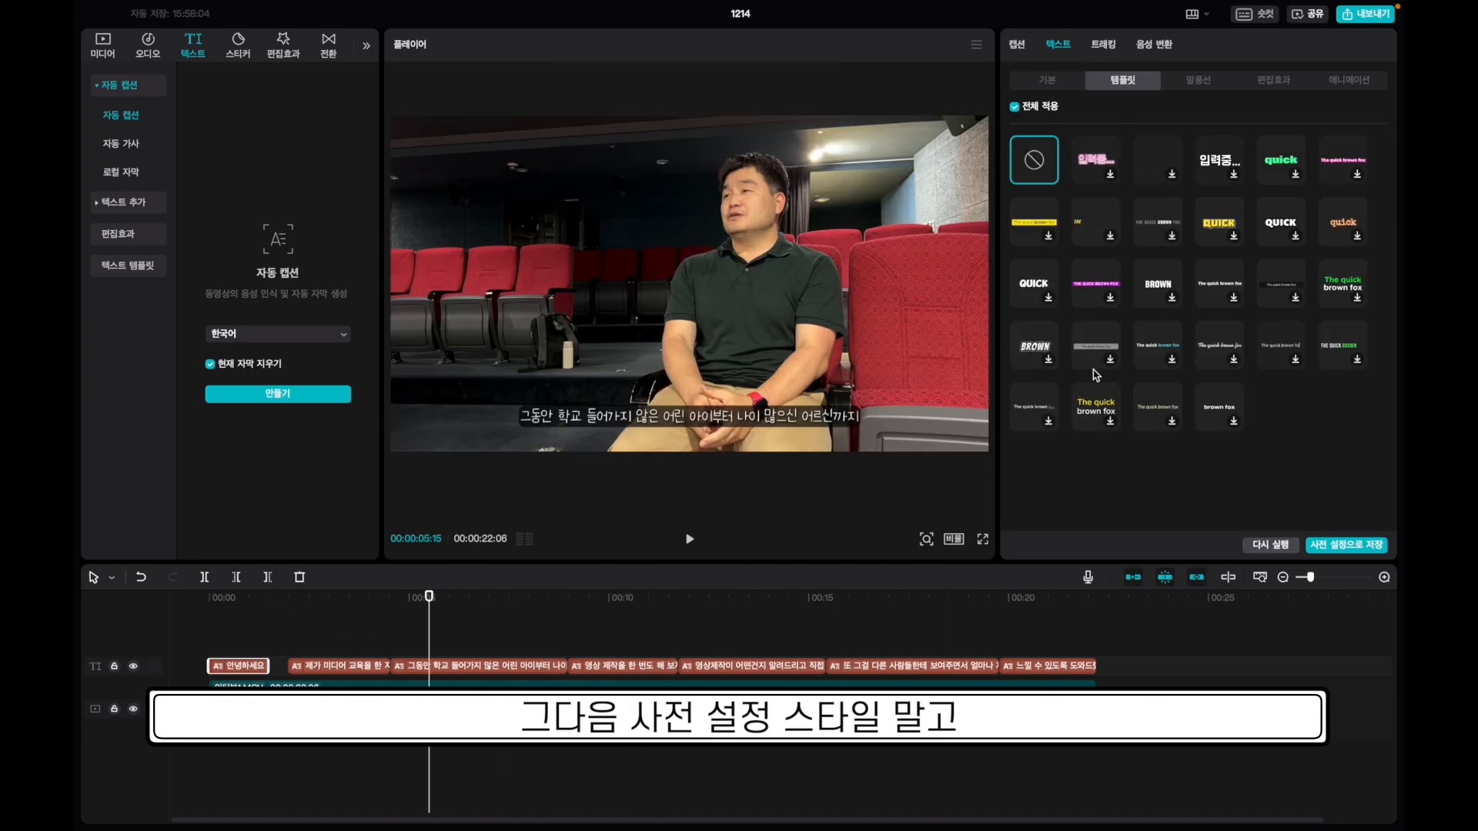
# Preview 'The quick brown fox' and the yellow quick caption templates on the captions.
pyautogui.click(1096, 407)
pyautogui.press('space')
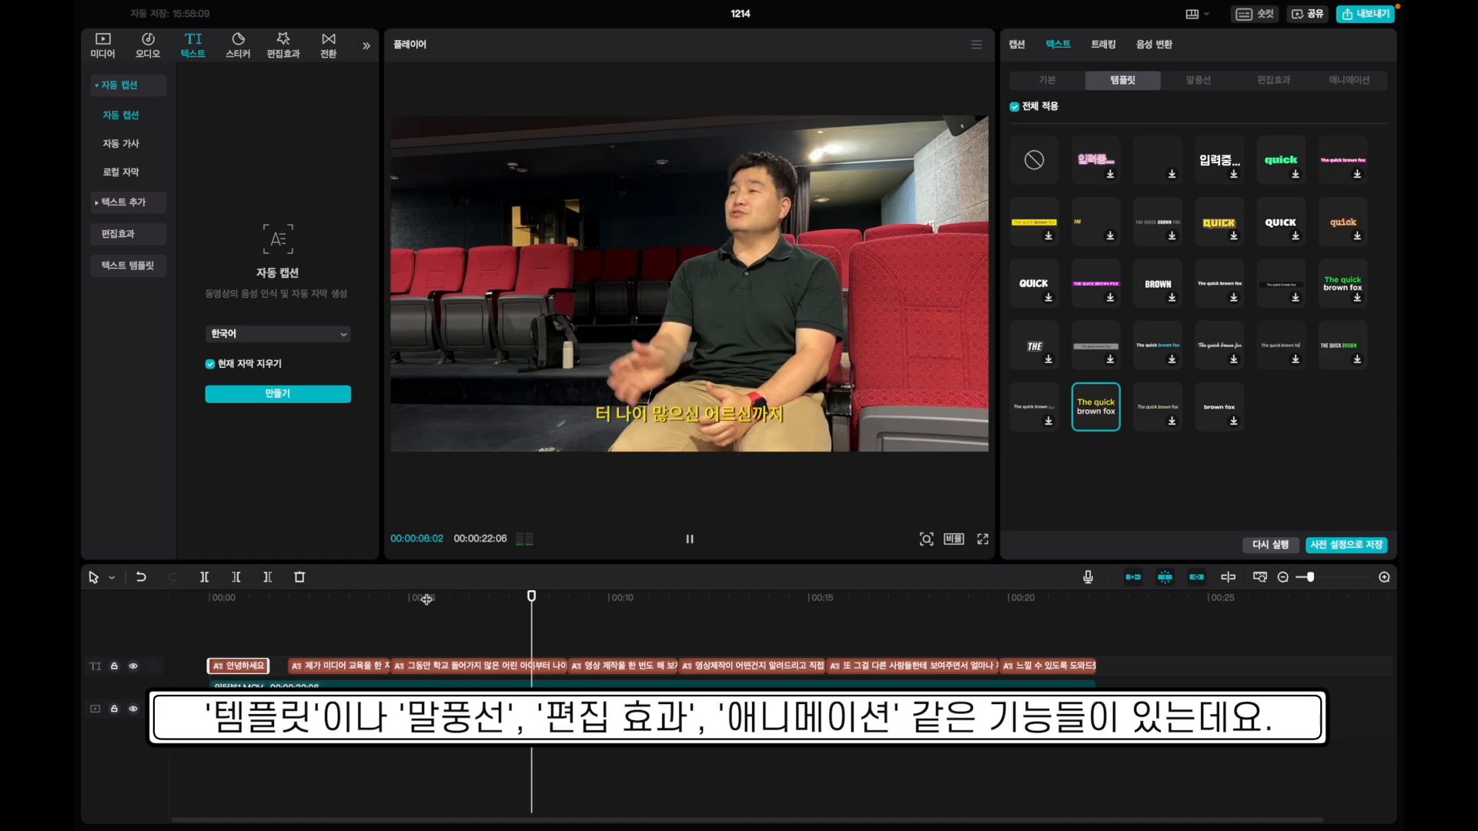
pyautogui.press('space')
pyautogui.click(1343, 230)
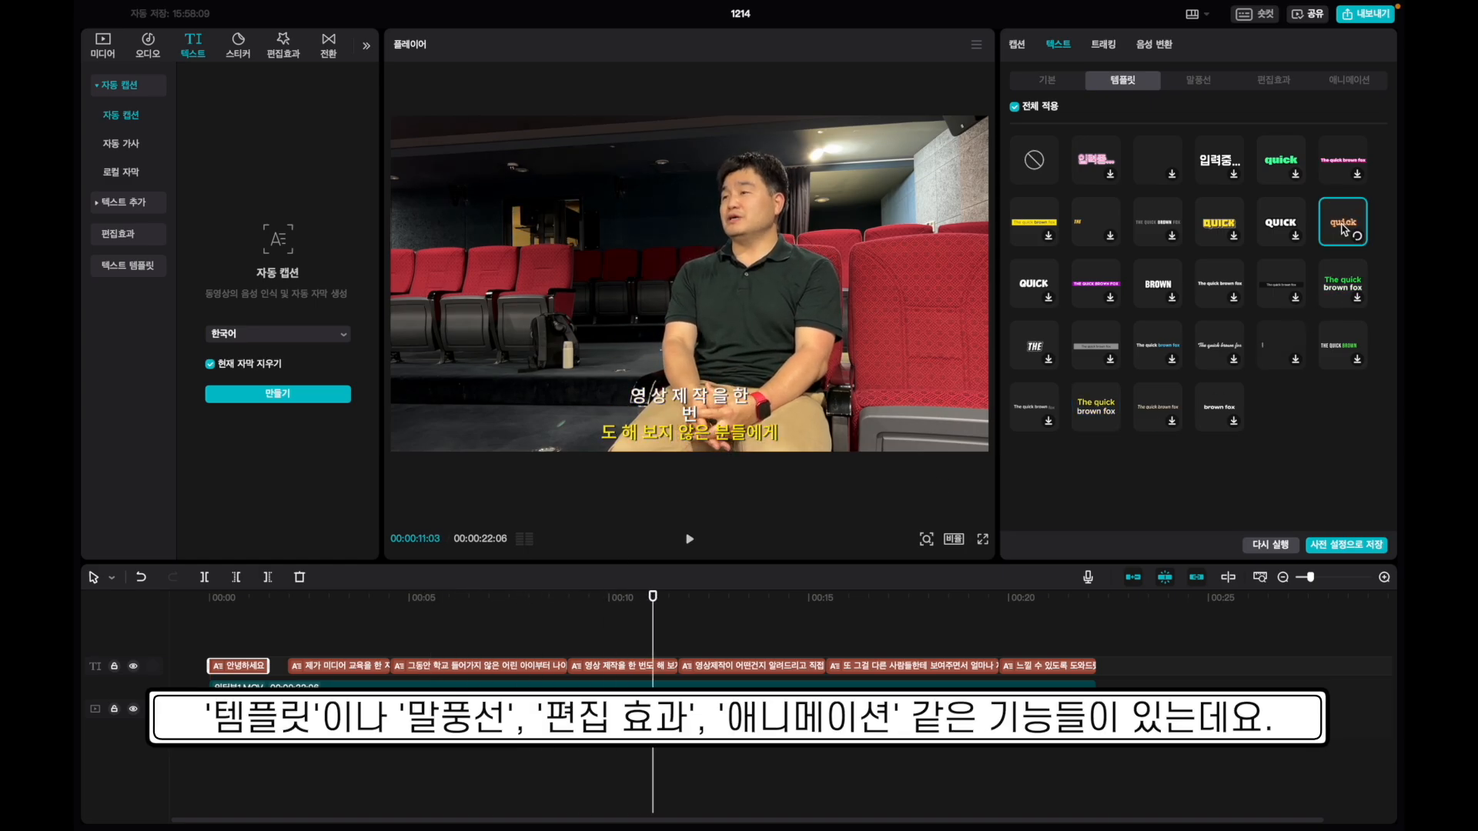
pyautogui.click(267, 599)
pyautogui.press('space')
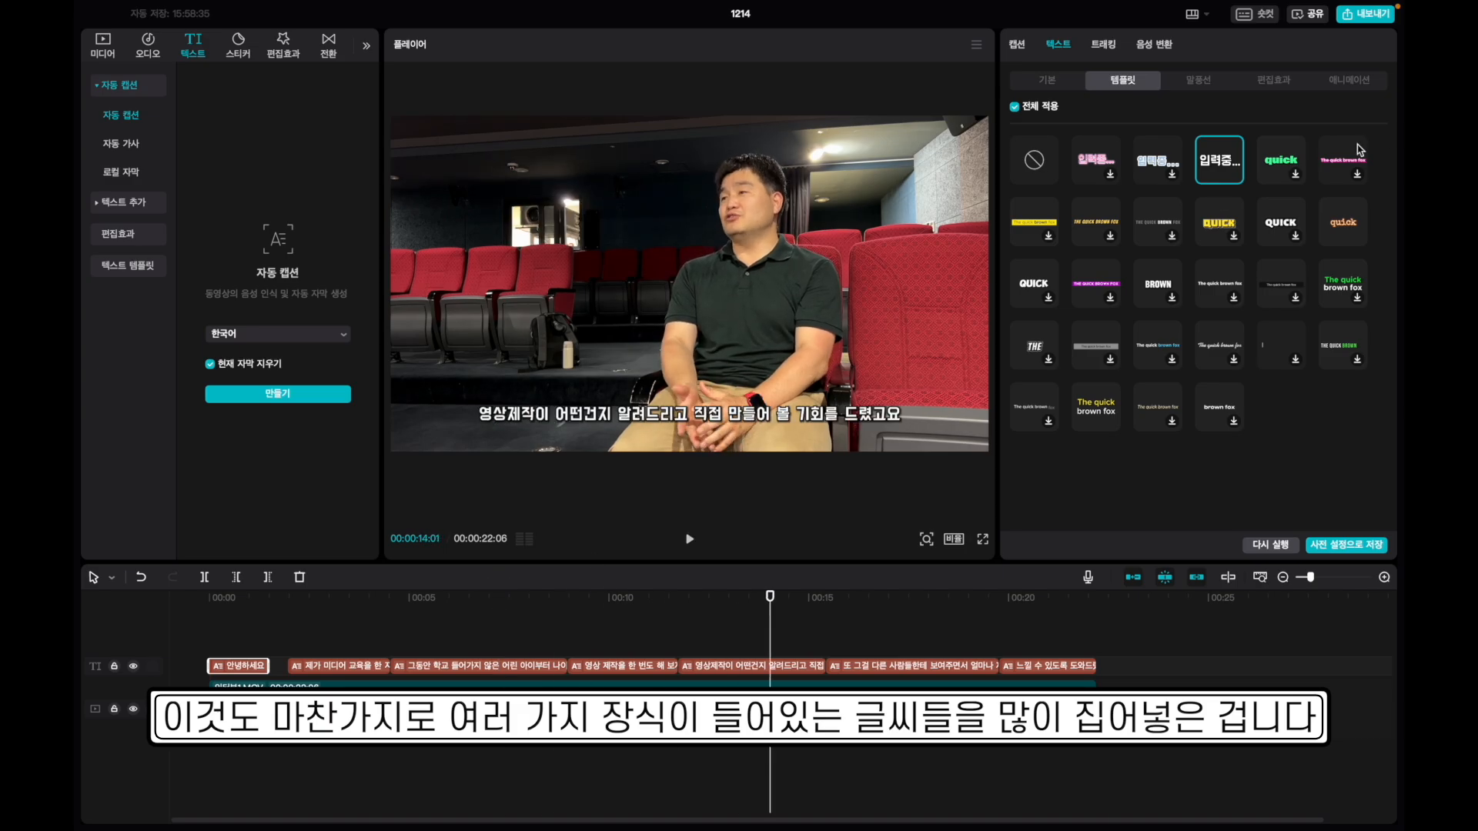
# Try a cloud speech bubble on the last caption, then undo it.
pyautogui.click(1198, 79)
pyautogui.click(1095, 248)
pyautogui.click(1034, 186)
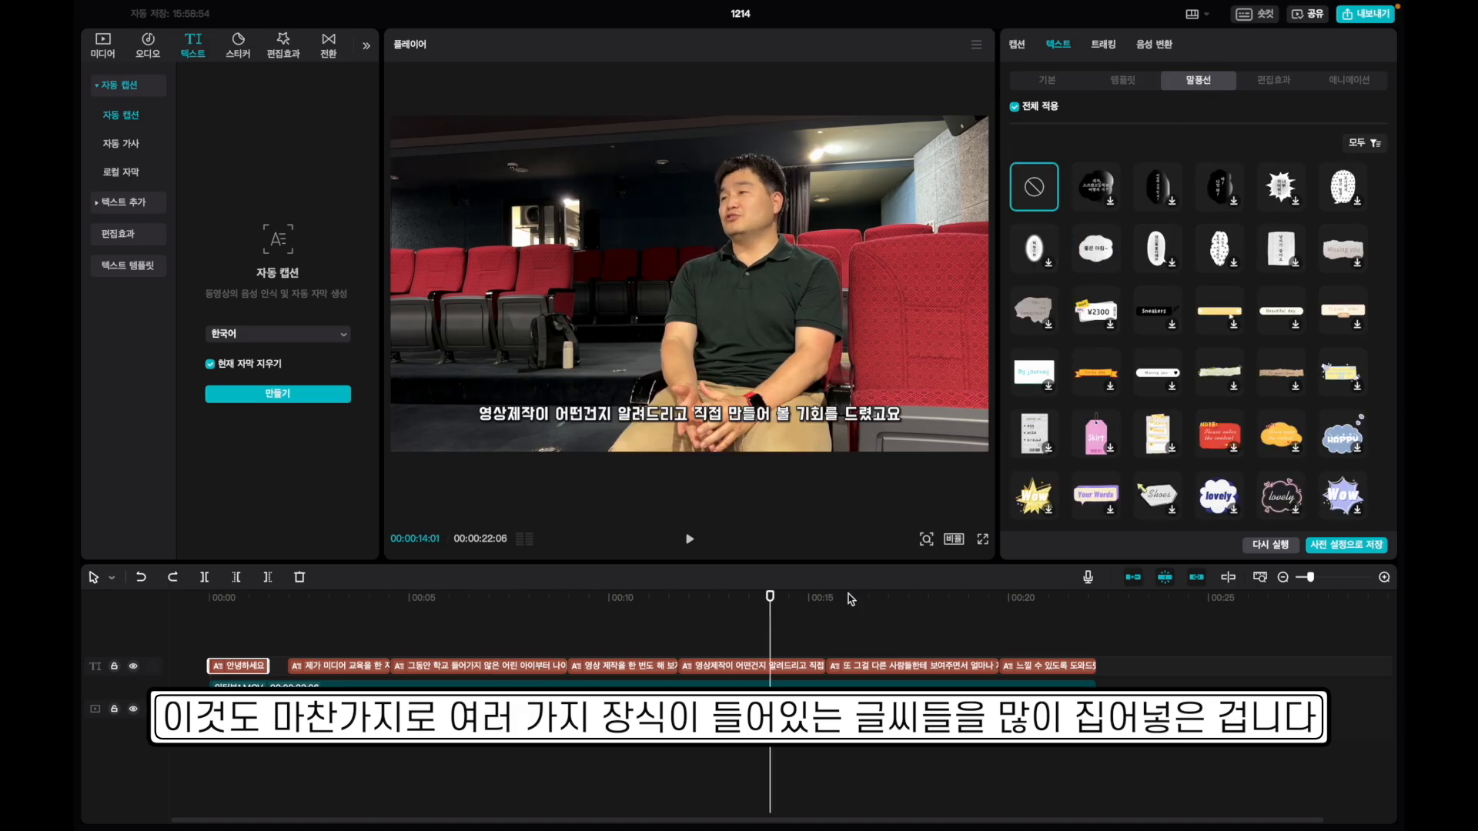
pyautogui.moveTo(850, 598); pyautogui.dragTo(1099, 598)
pyautogui.click(1048, 666)
pyautogui.click(1096, 247)
pyautogui.moveTo(639, 423); pyautogui.dragTo(500, 242)
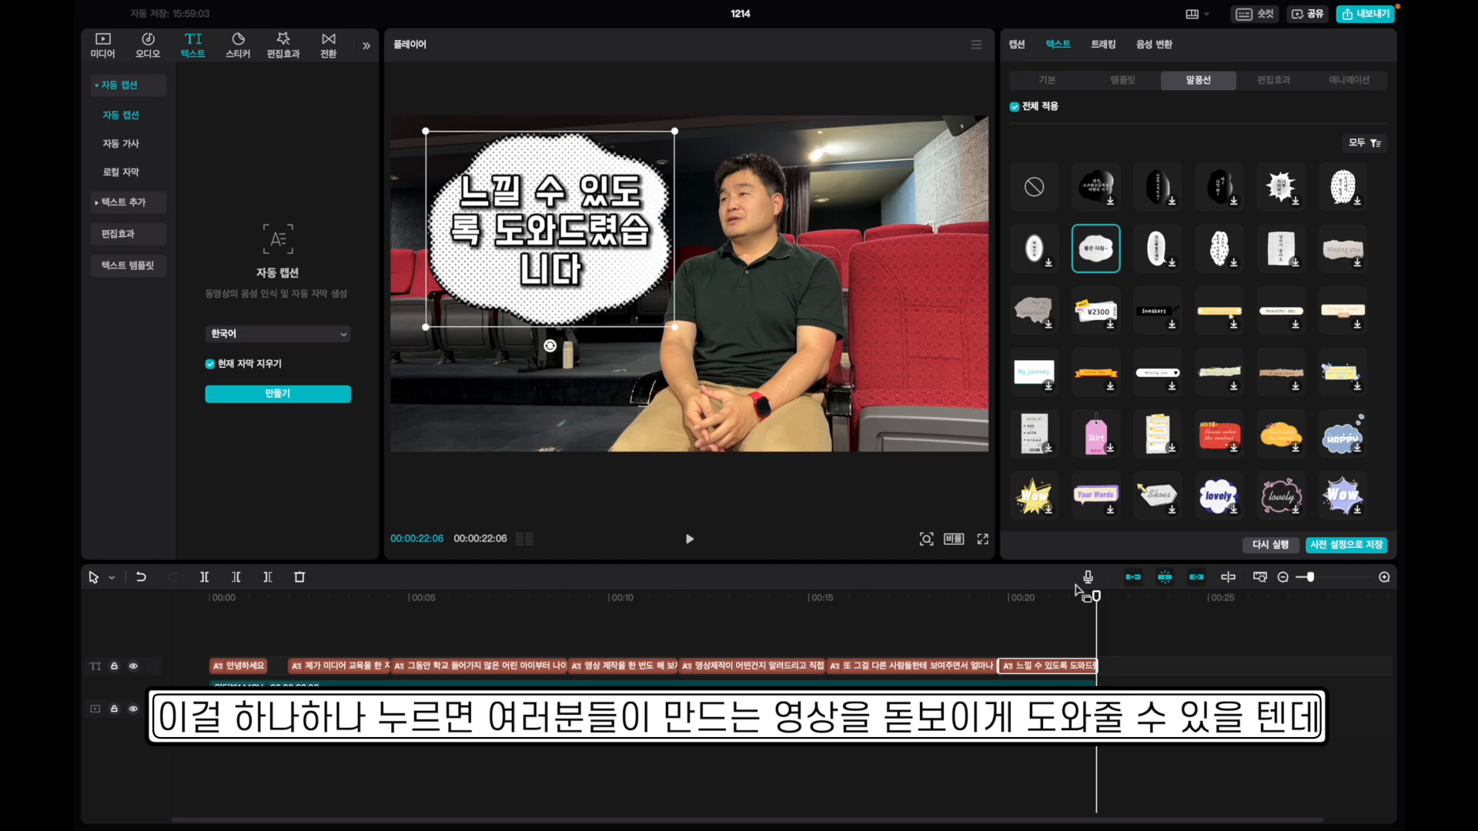
pyautogui.press('super+z')
pyautogui.moveTo(1096, 596); pyautogui.dragTo(520, 596)
pyautogui.press('super+z')
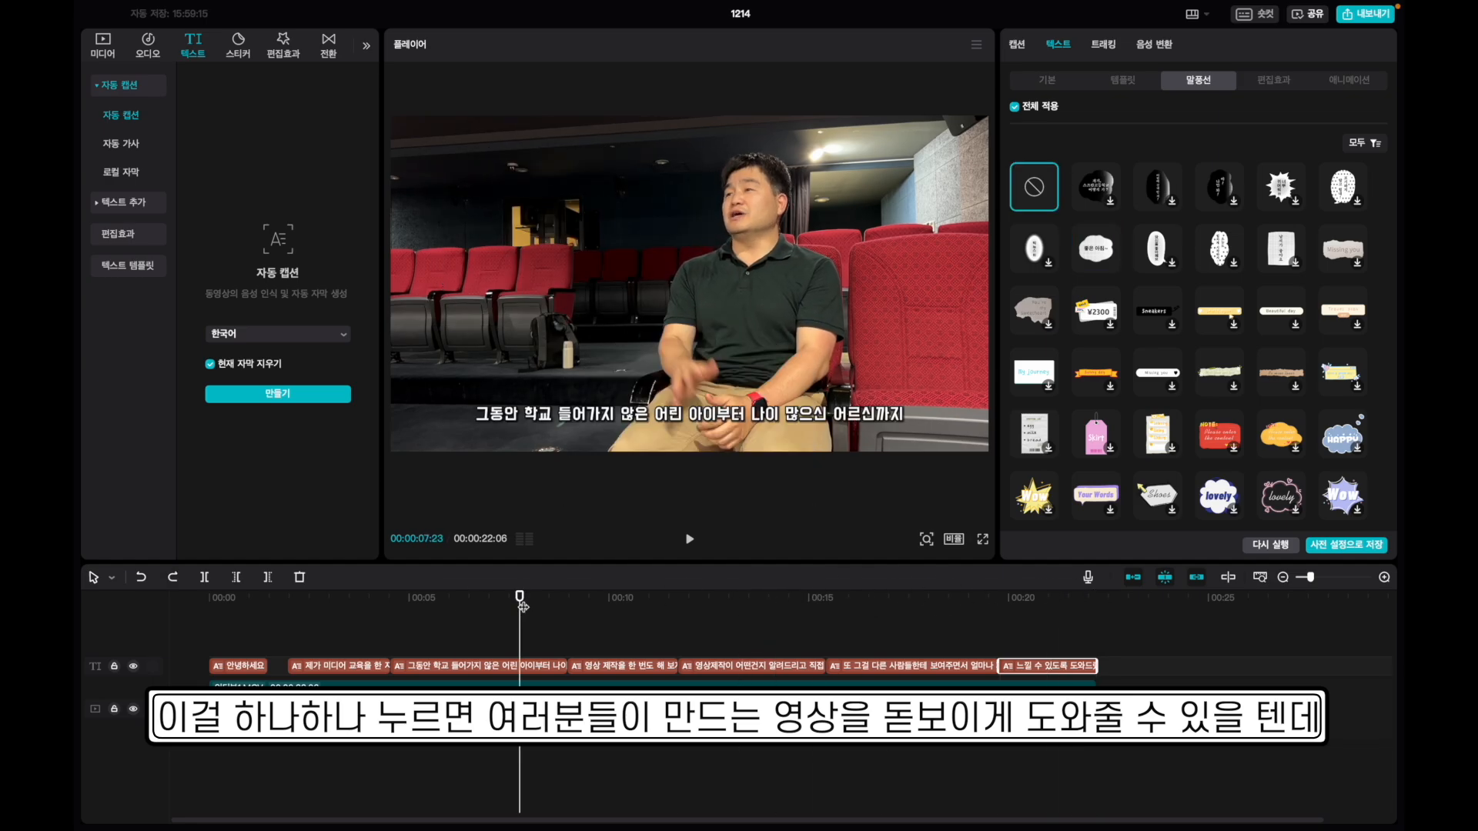
# Apply the yellow burst bubble, move it to the upper left, and add outlined word-art lettering.
pyautogui.scroll(-10, 1188, 350)
pyautogui.click(1157, 350)
pyautogui.moveTo(688, 395); pyautogui.dragTo(533, 242)
pyautogui.moveTo(338, 598); pyautogui.dragTo(434, 599)
pyautogui.click(1262, 80)
pyautogui.click(1096, 250)
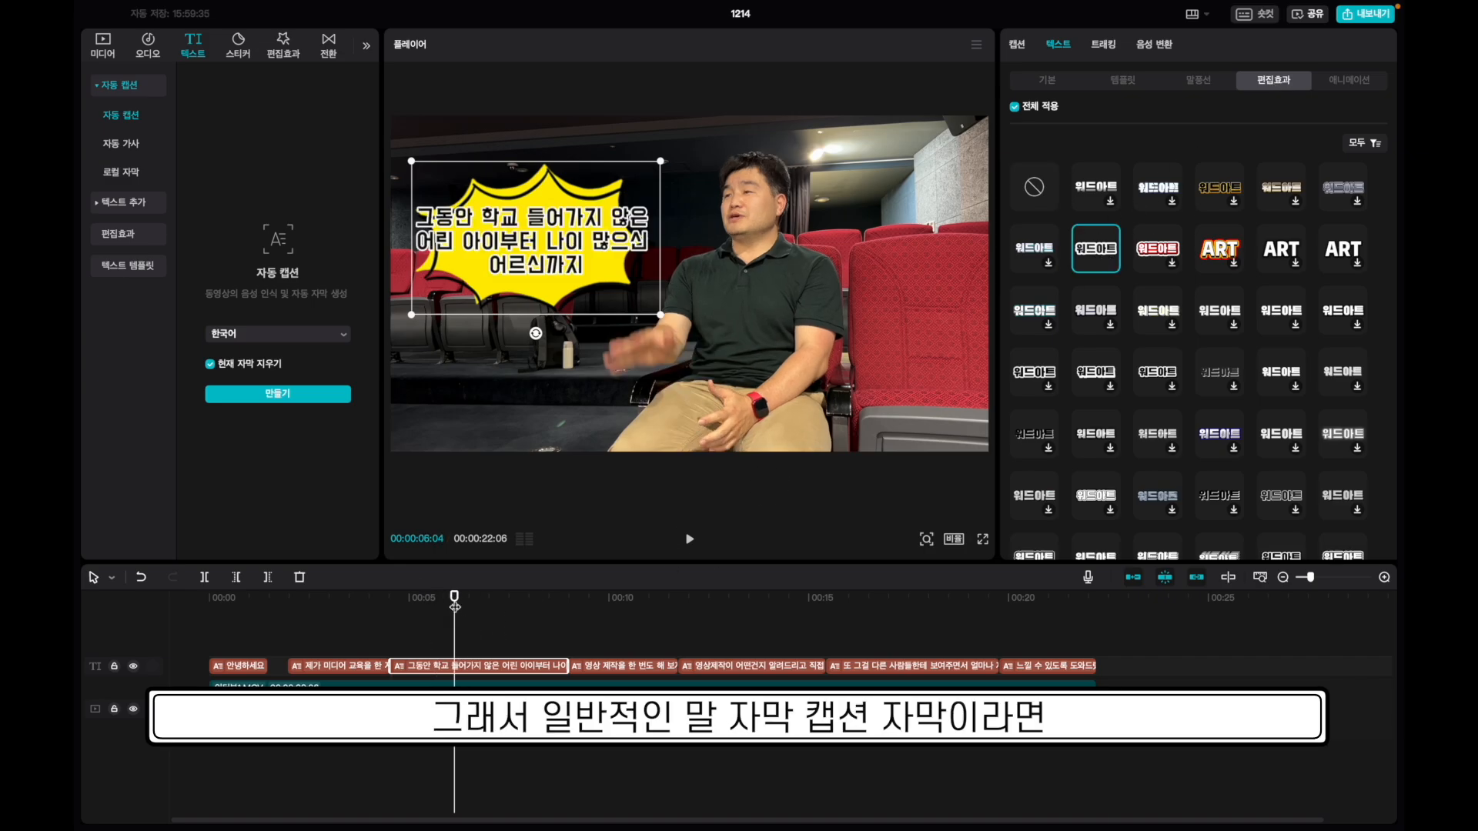
# Remove the yellow bubble, apply a word-art style, and try intro animation presets.
pyautogui.press('super+z')
pyautogui.click(1219, 250)
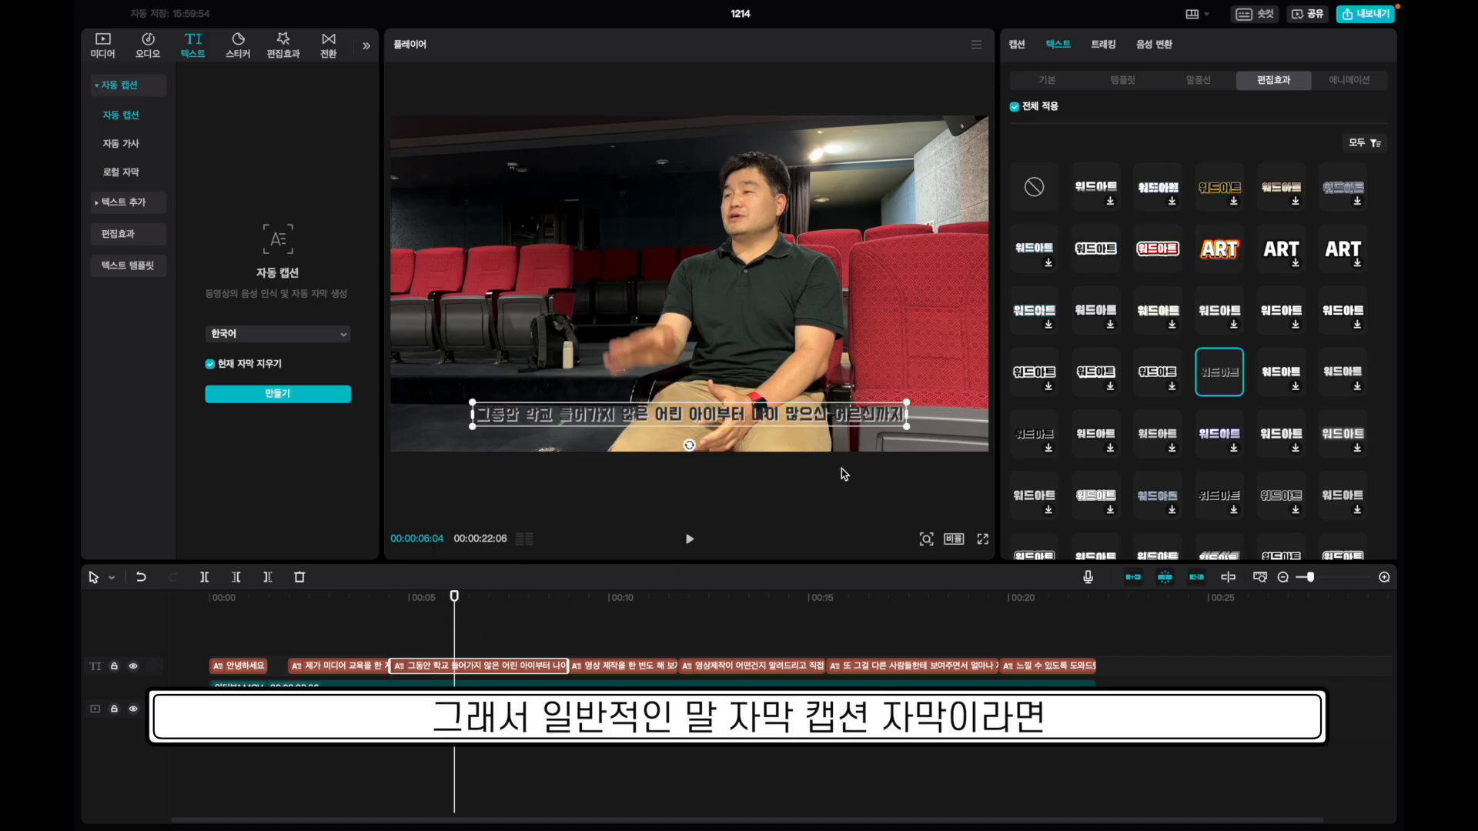
pyautogui.click(1349, 80)
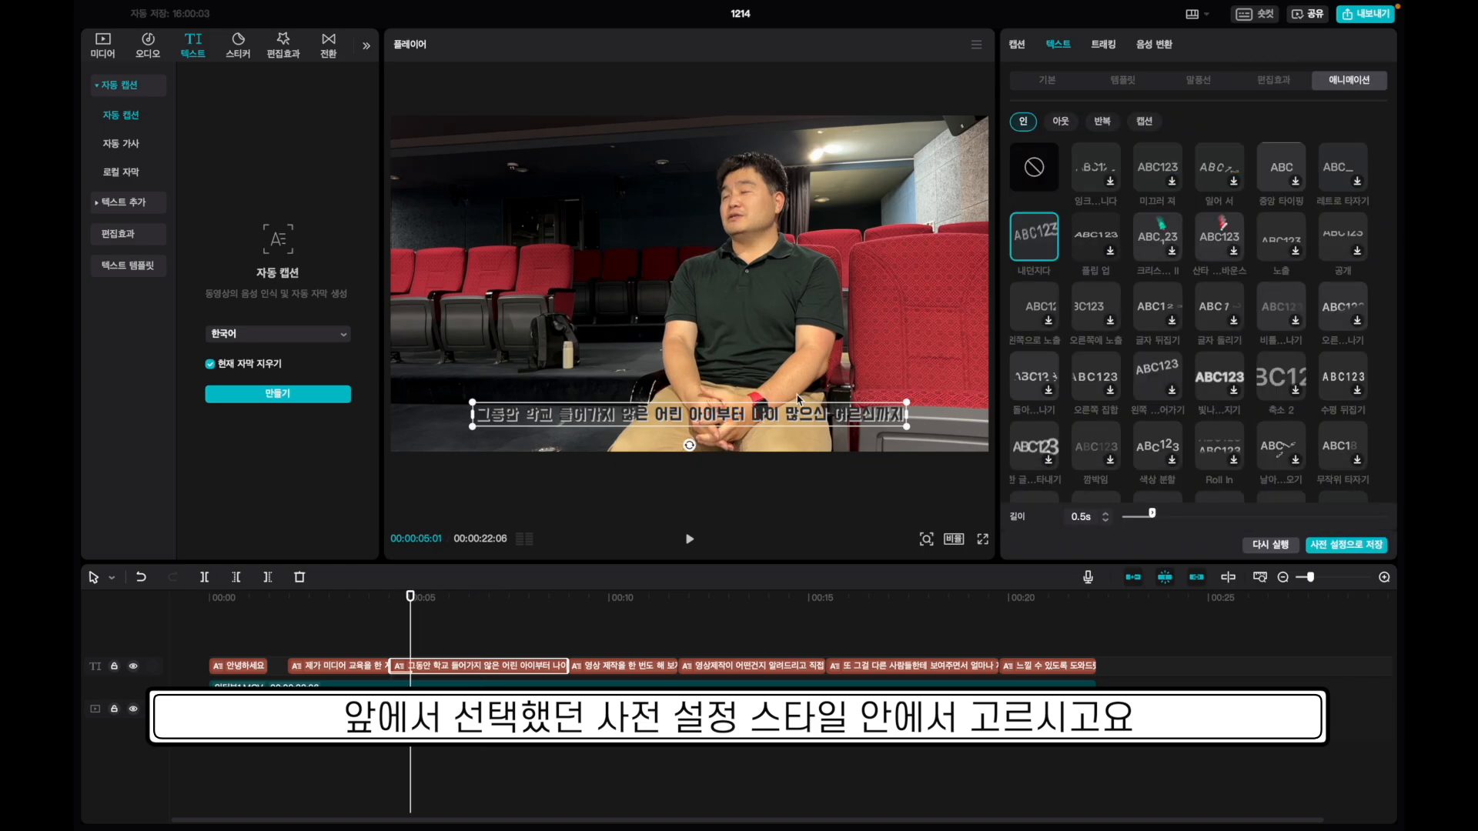
pyautogui.click(1092, 312)
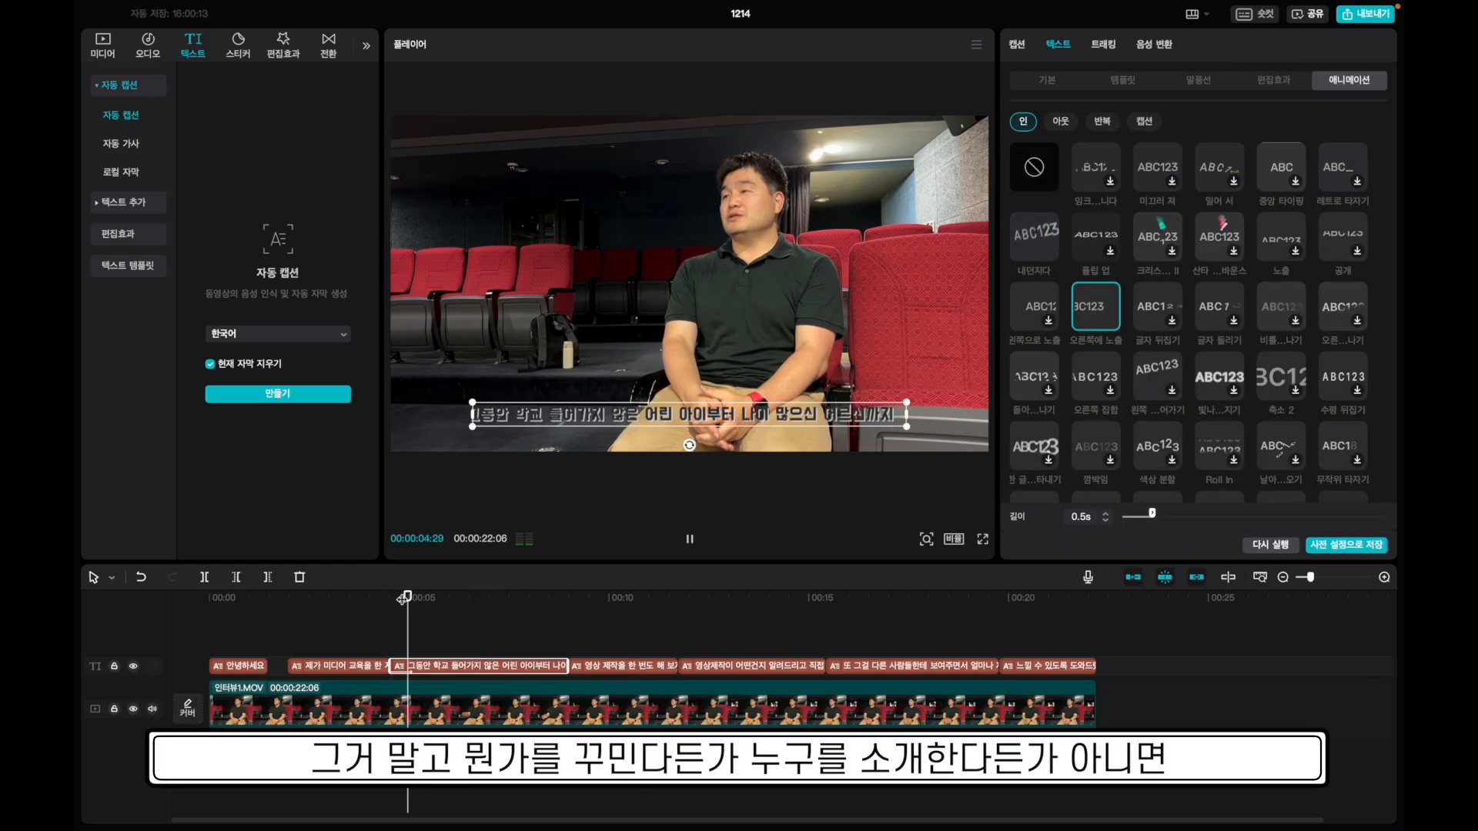
pyautogui.click(1097, 167)
pyautogui.click(677, 598)
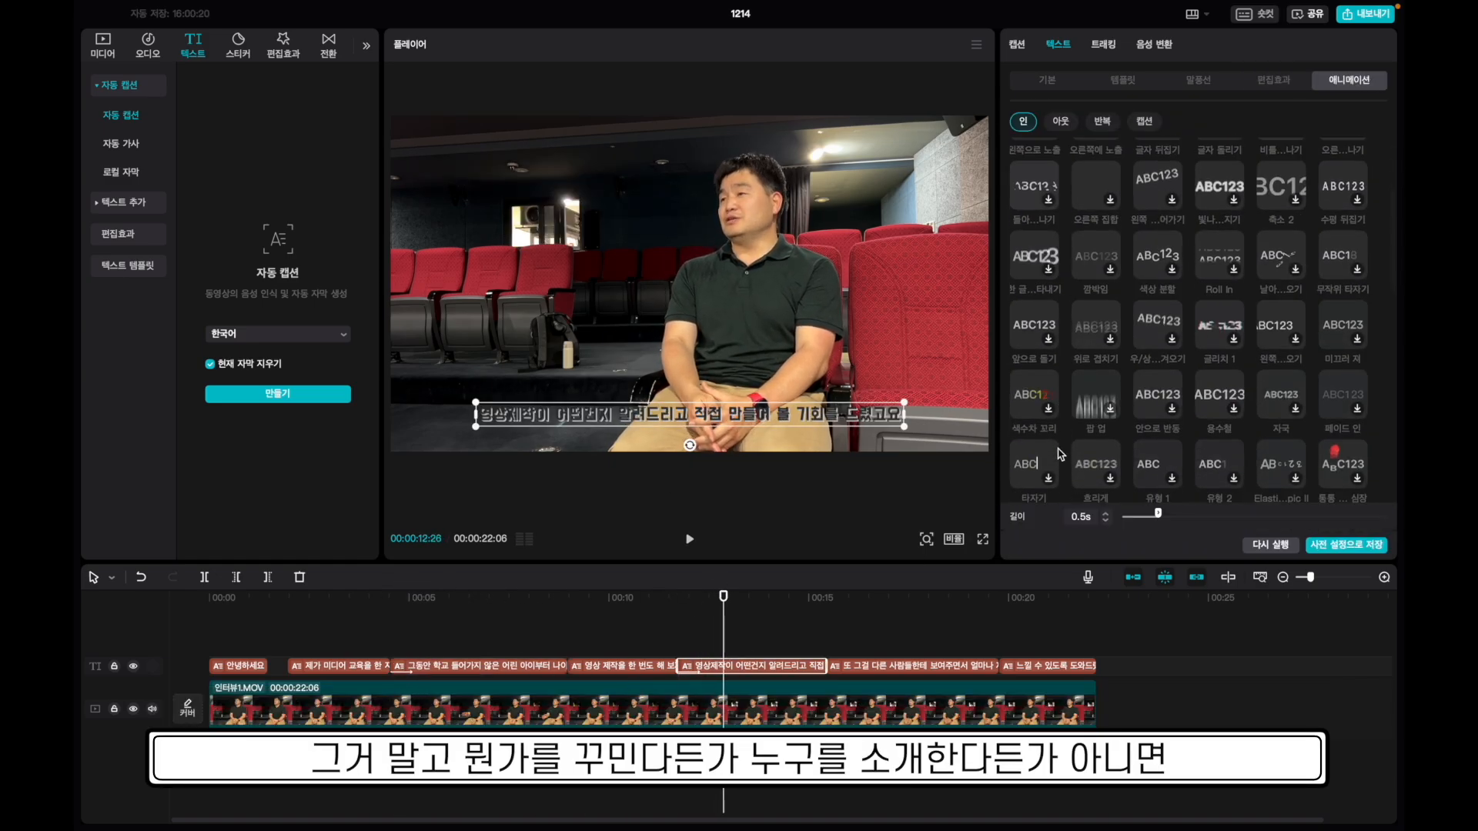
# Apply the random typewriter In animation to the caption and preview it.
pyautogui.scroll(-4, 1098, 326)
pyautogui.click(1097, 287)
pyautogui.click(187, 600)
pyautogui.press('space')
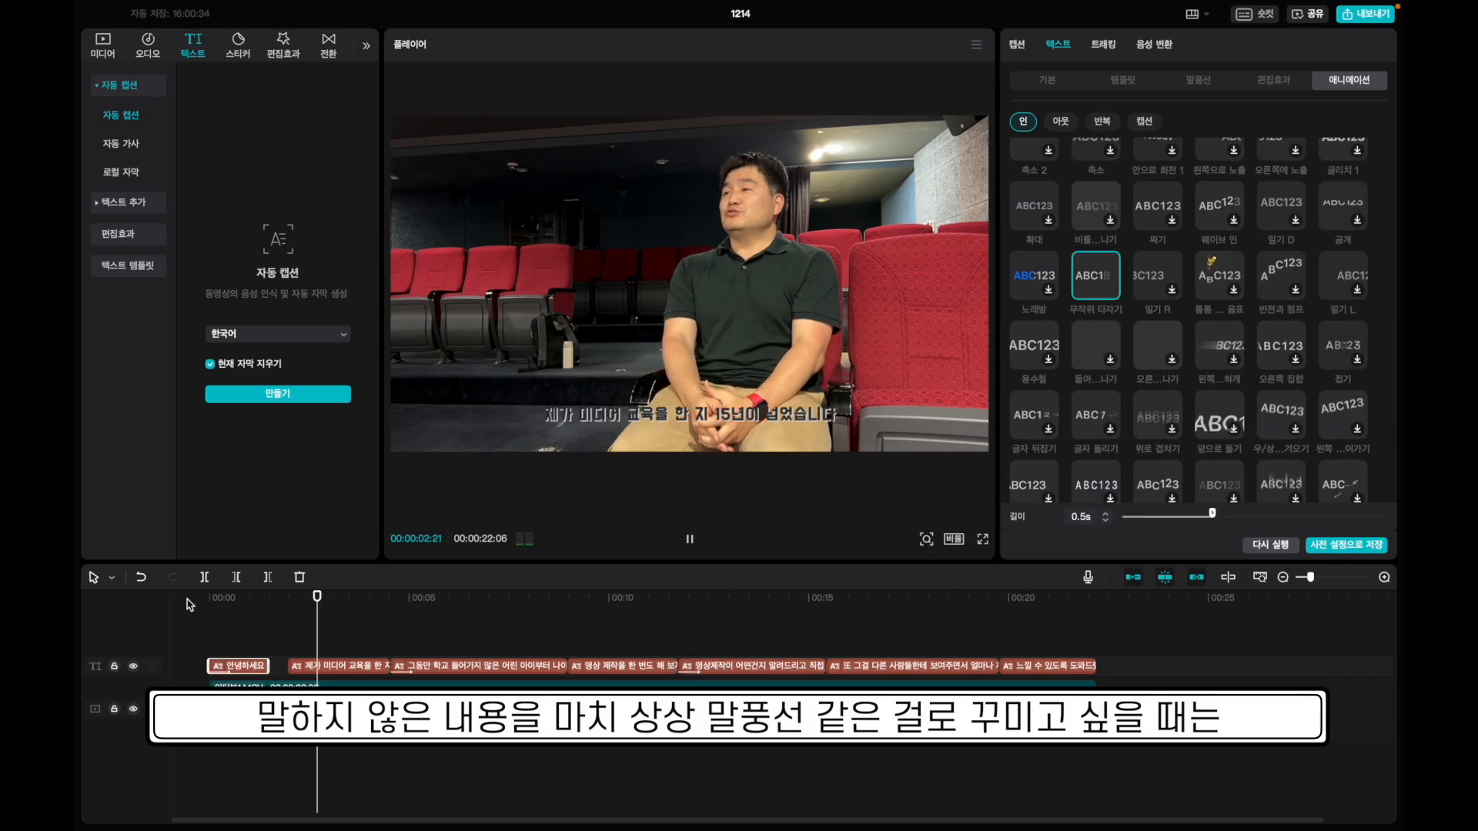
pyautogui.press('space')
# Choose the Typewriter caption animation preset and preview from the start.
pyautogui.scroll(10, 1147, 474)
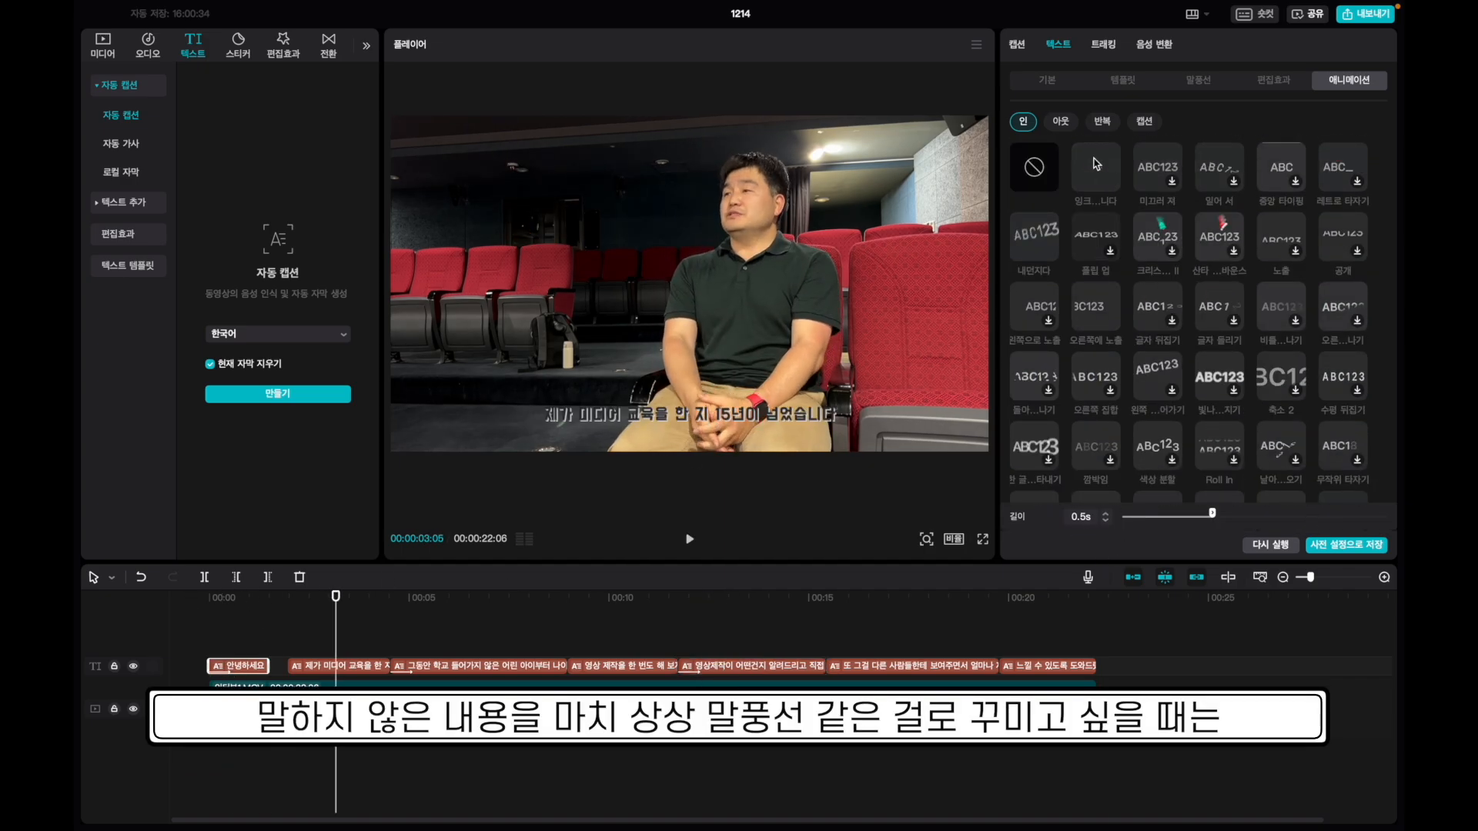
pyautogui.click(1145, 123)
pyautogui.click(1216, 244)
pyautogui.click(1084, 245)
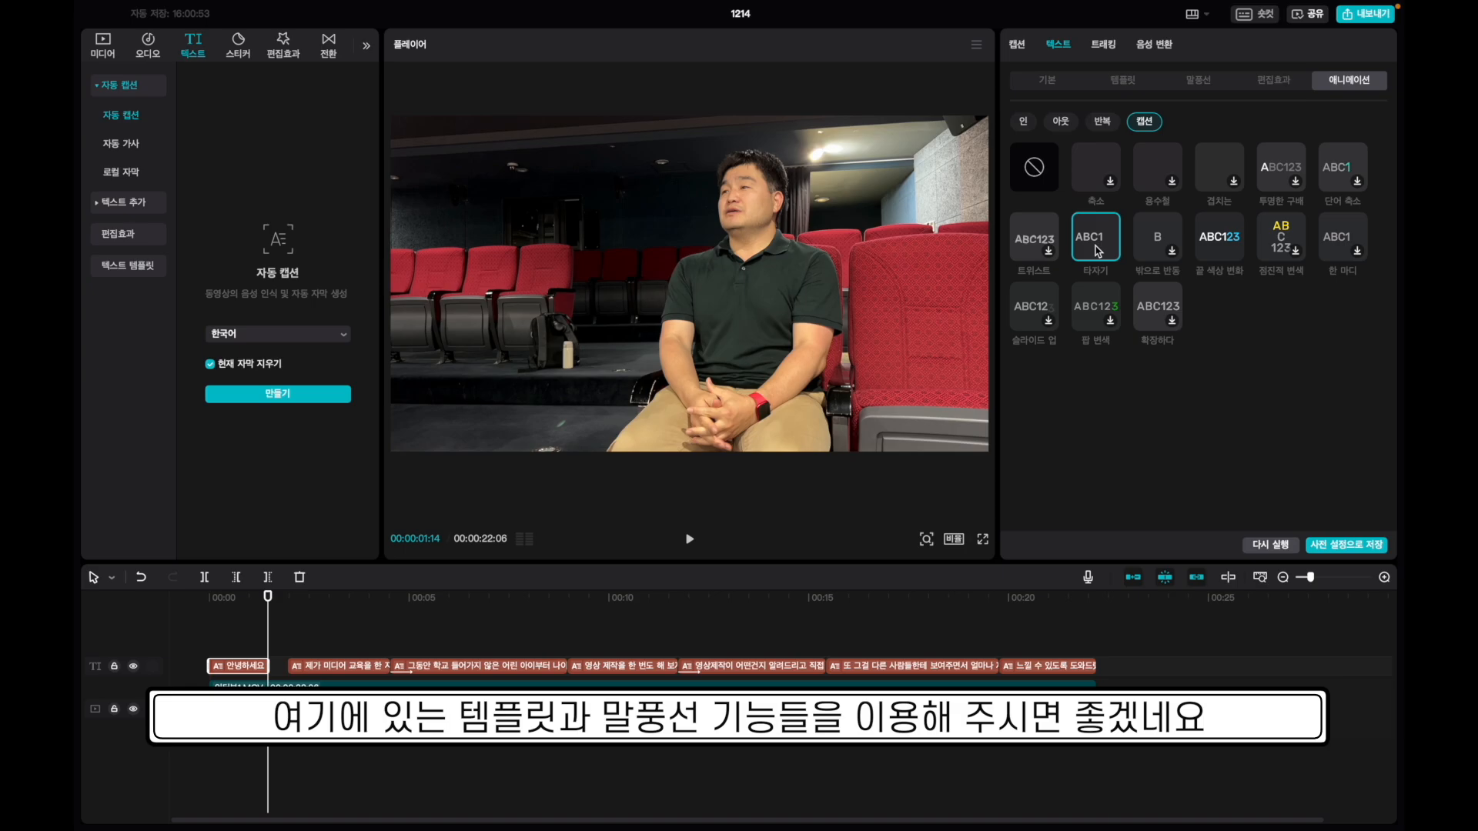
pyautogui.click(209, 602)
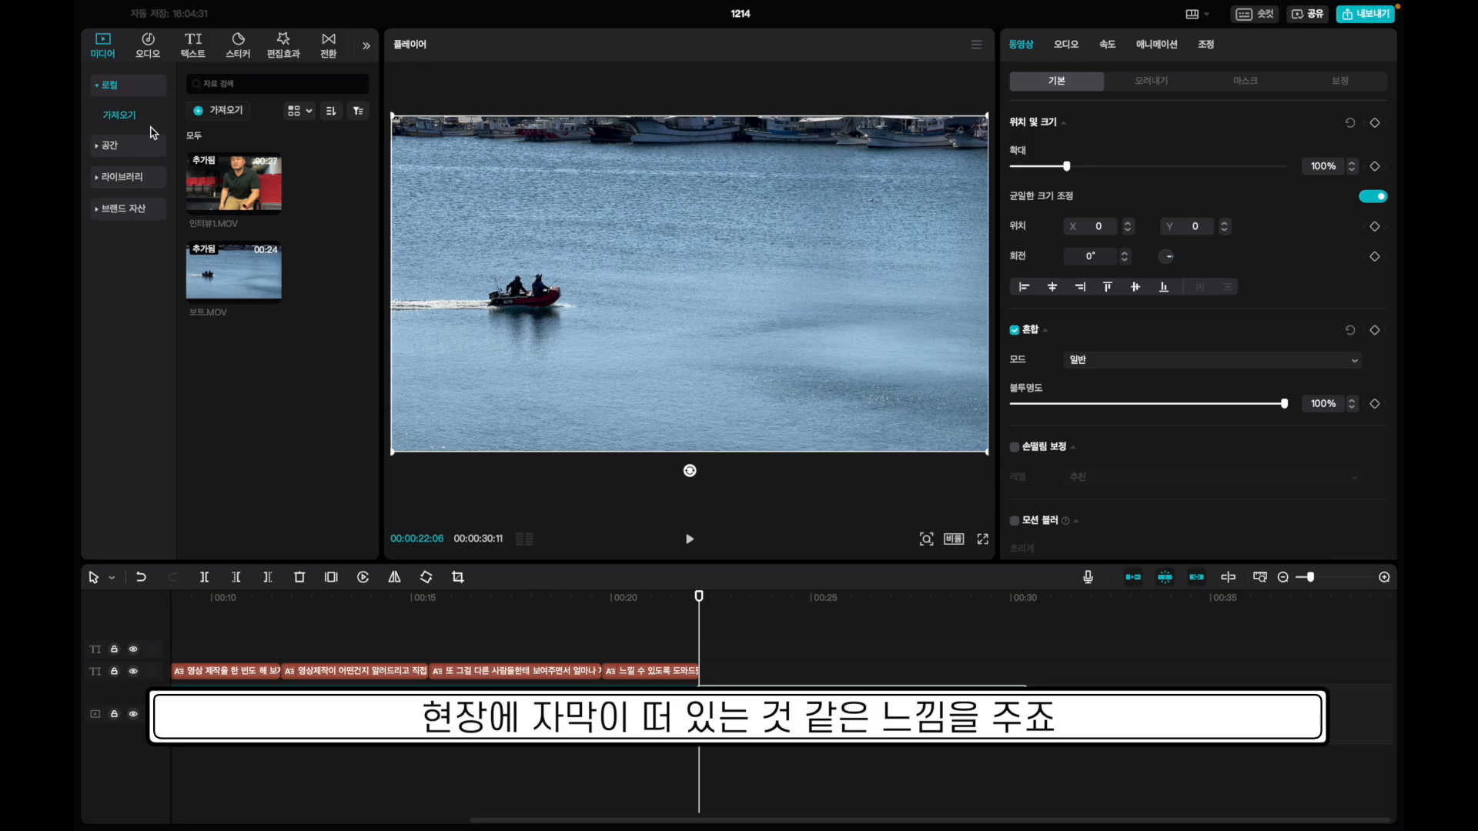
# Add the Details bubble text template over the boat clip, stretch it to the clip's end, and type 모터보트.
pyautogui.click(194, 45)
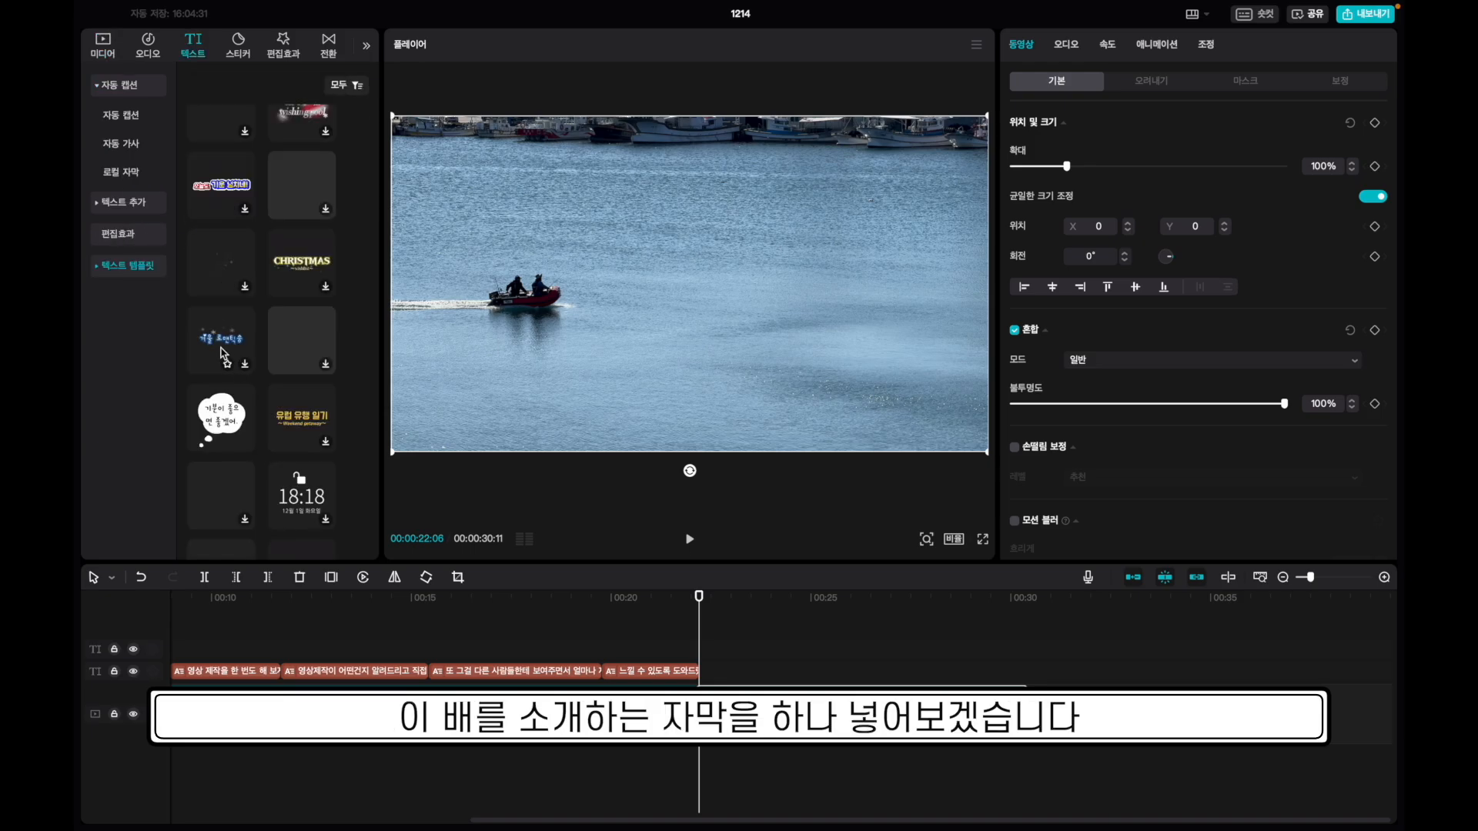
pyautogui.scroll(-5, 222, 352)
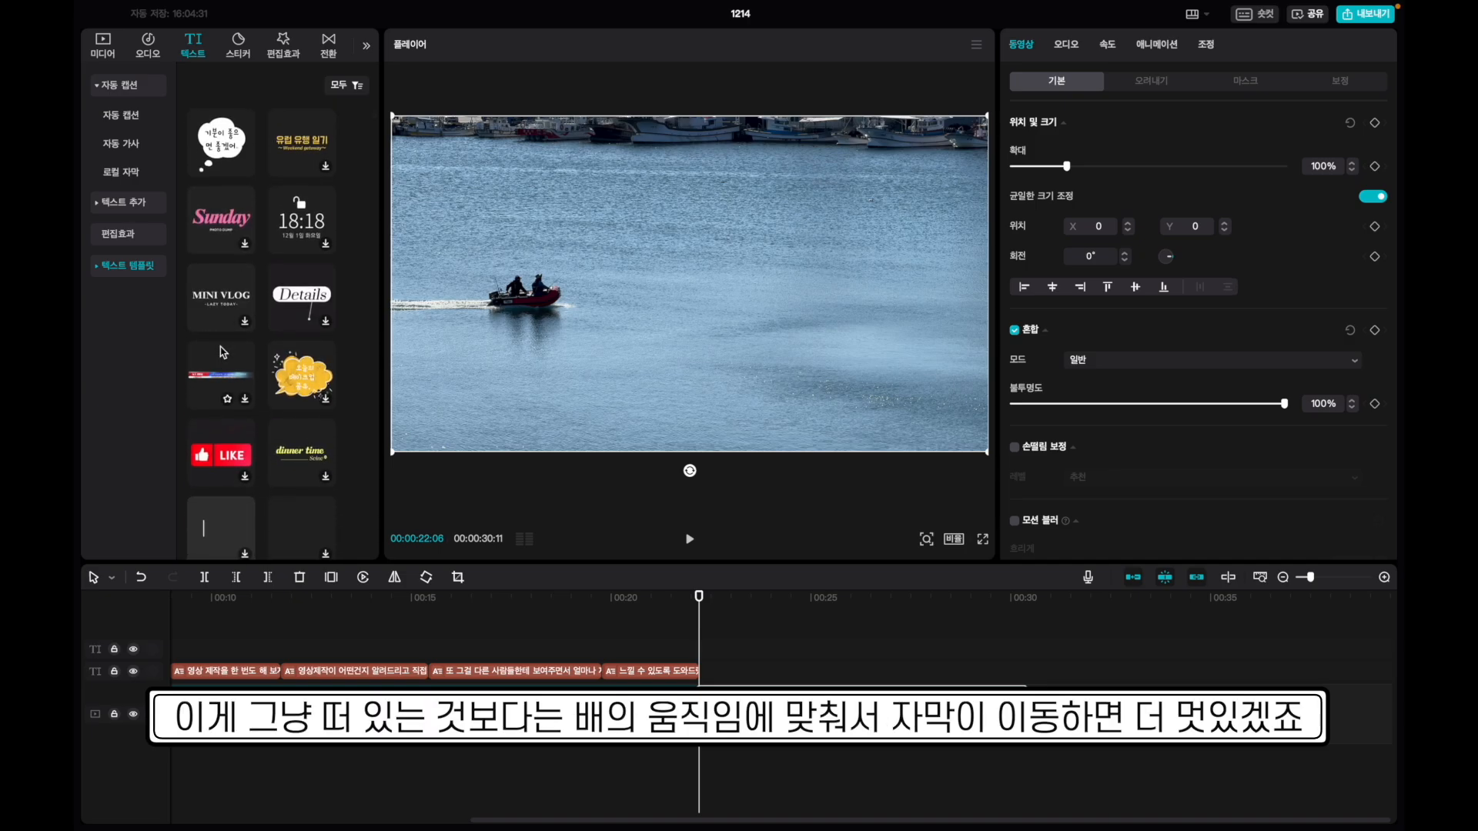
pyautogui.scroll(5, 223, 353)
pyautogui.scroll(-4, 223, 352)
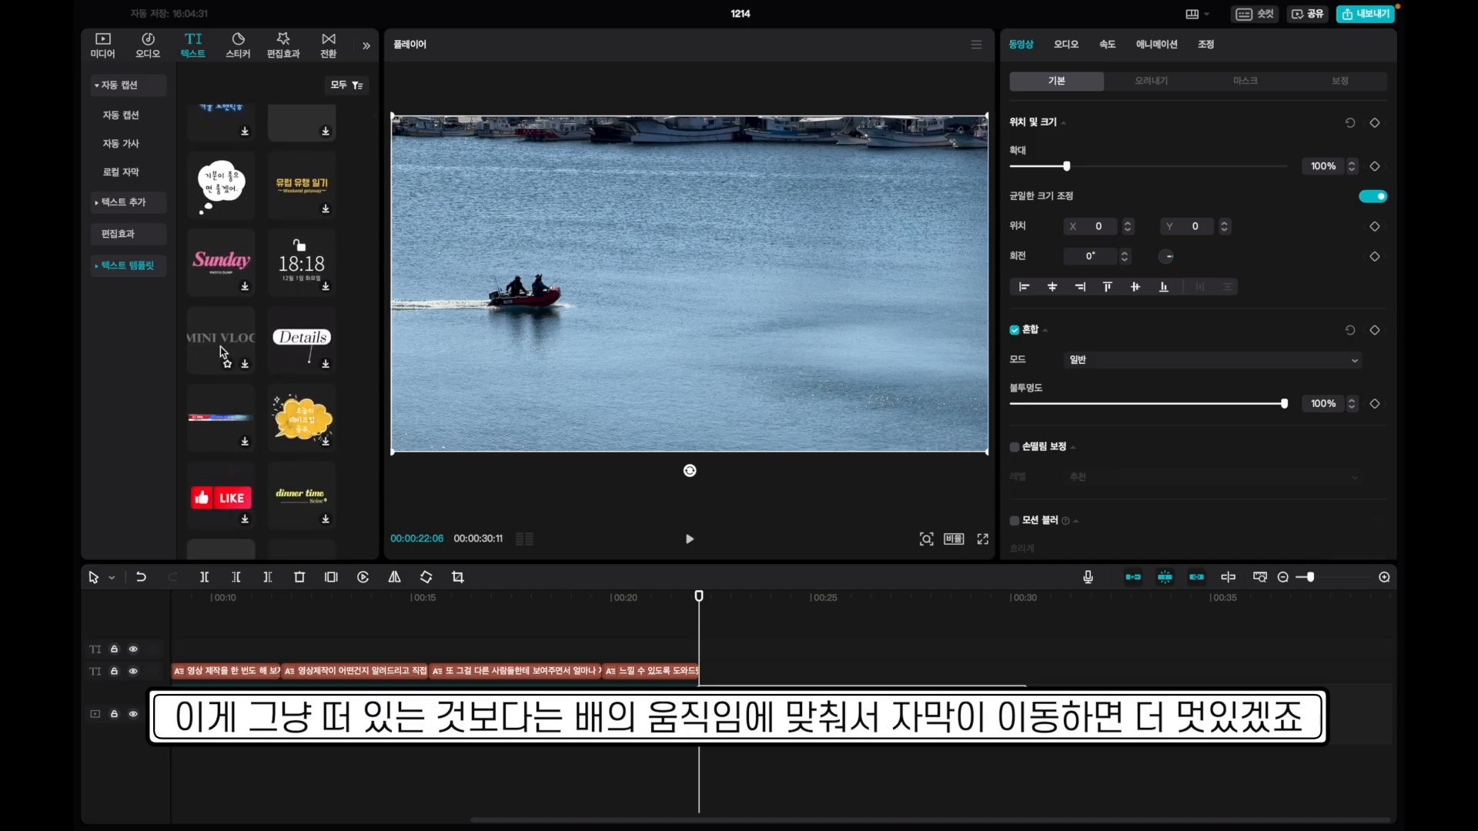
pyautogui.moveTo(286, 354); pyautogui.dragTo(708, 672)
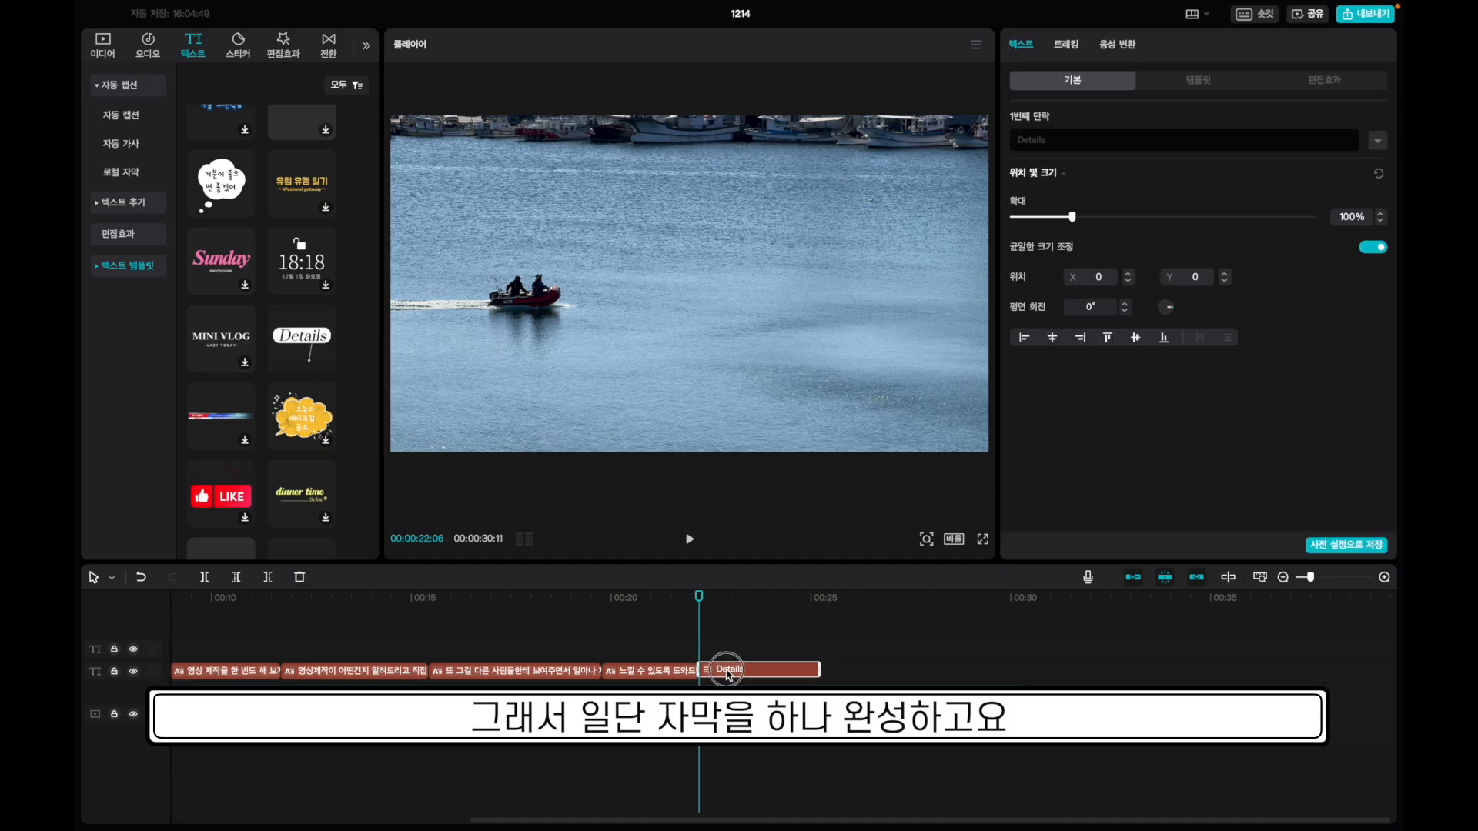
pyautogui.moveTo(819, 668); pyautogui.dragTo(1021, 671)
pyautogui.write('모터보트')
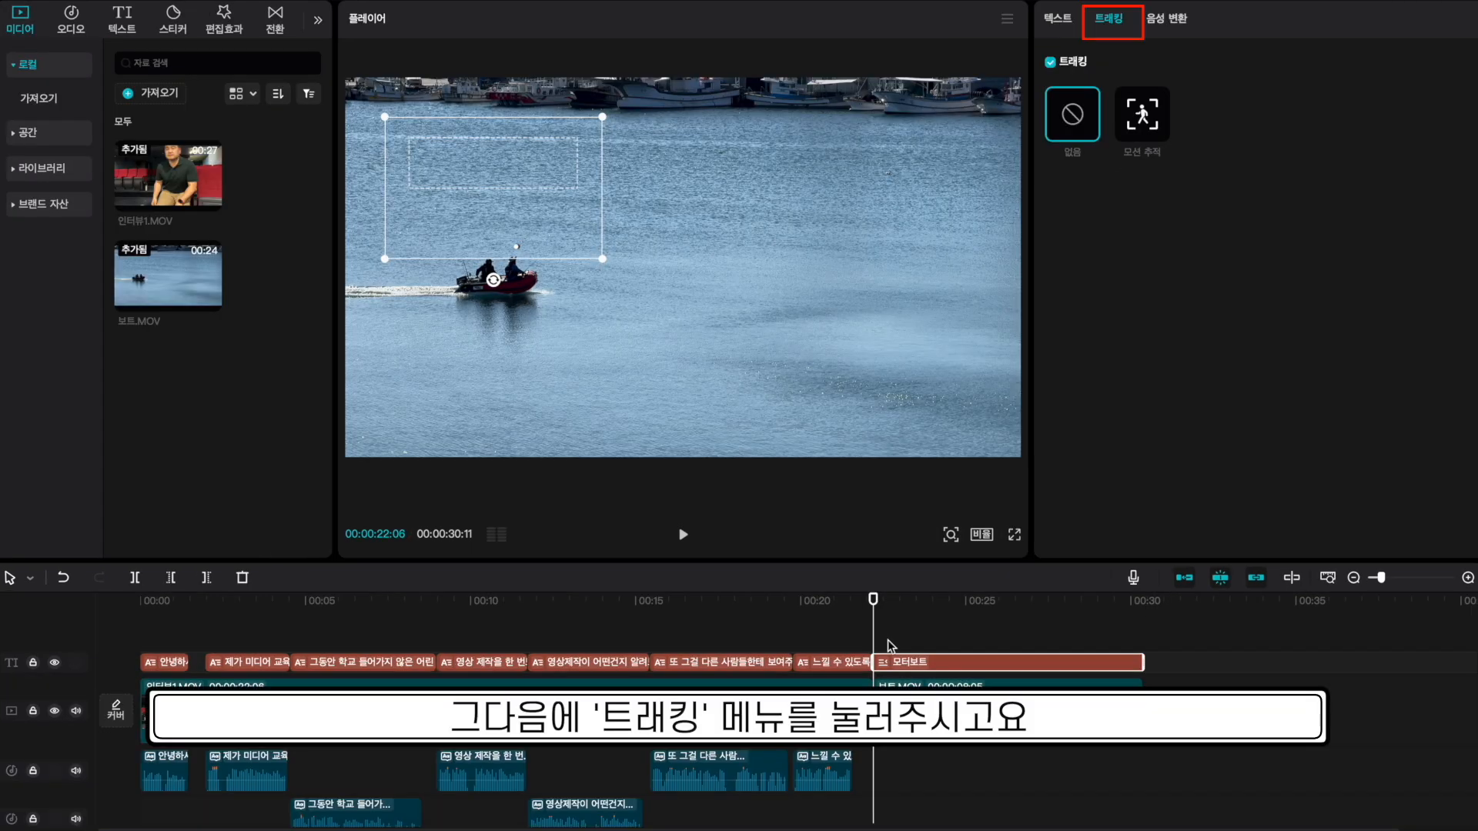
# Motion-track the 모터보트 bubble to the red boat and play the clip to verify.
pyautogui.click(1146, 123)
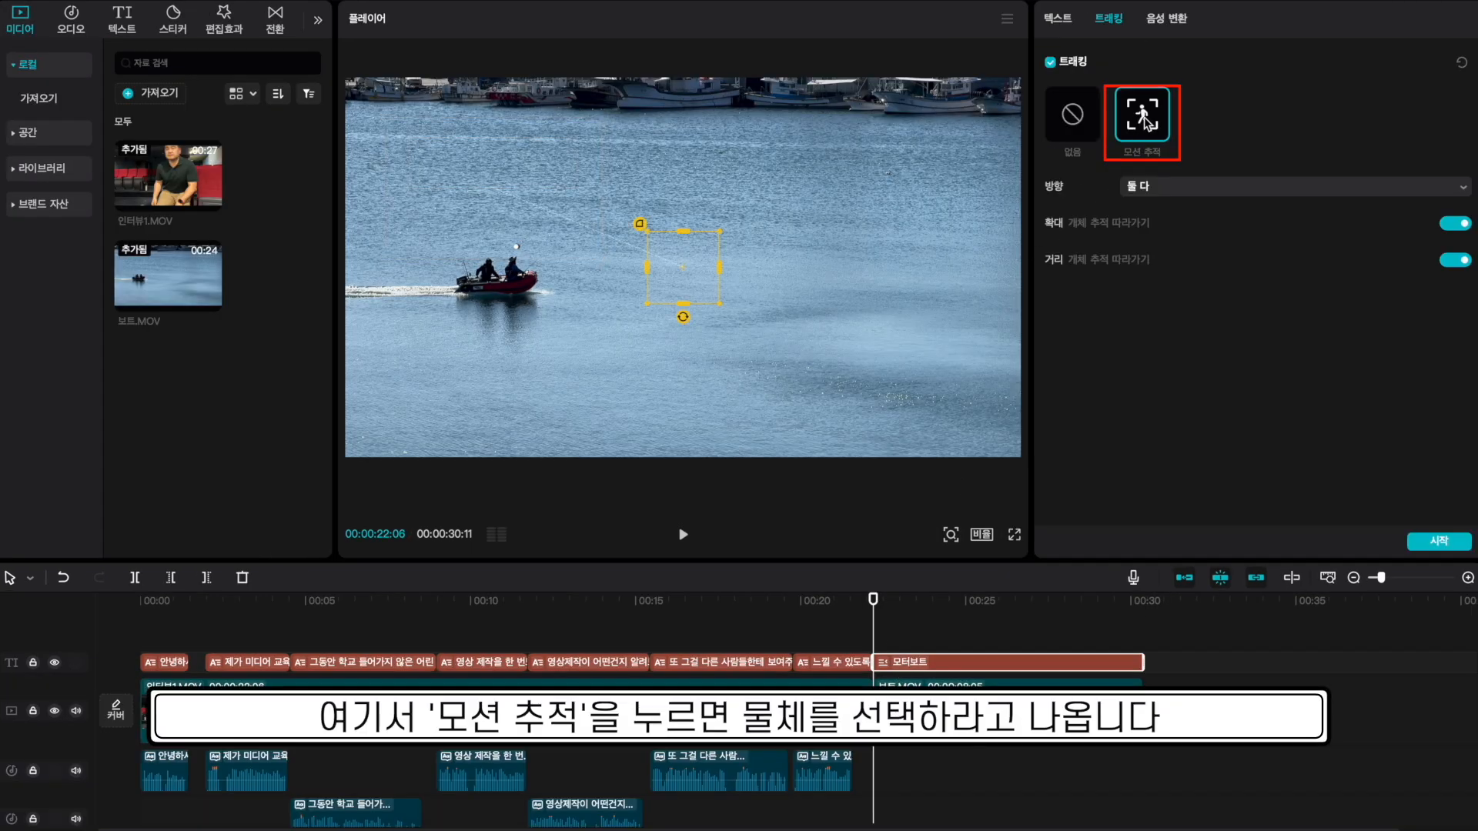
pyautogui.moveTo(683, 277)
pyautogui.mouseDown()
pyautogui.moveTo(482, 291)
pyautogui.moveTo(539, 285)
pyautogui.mouseUp()
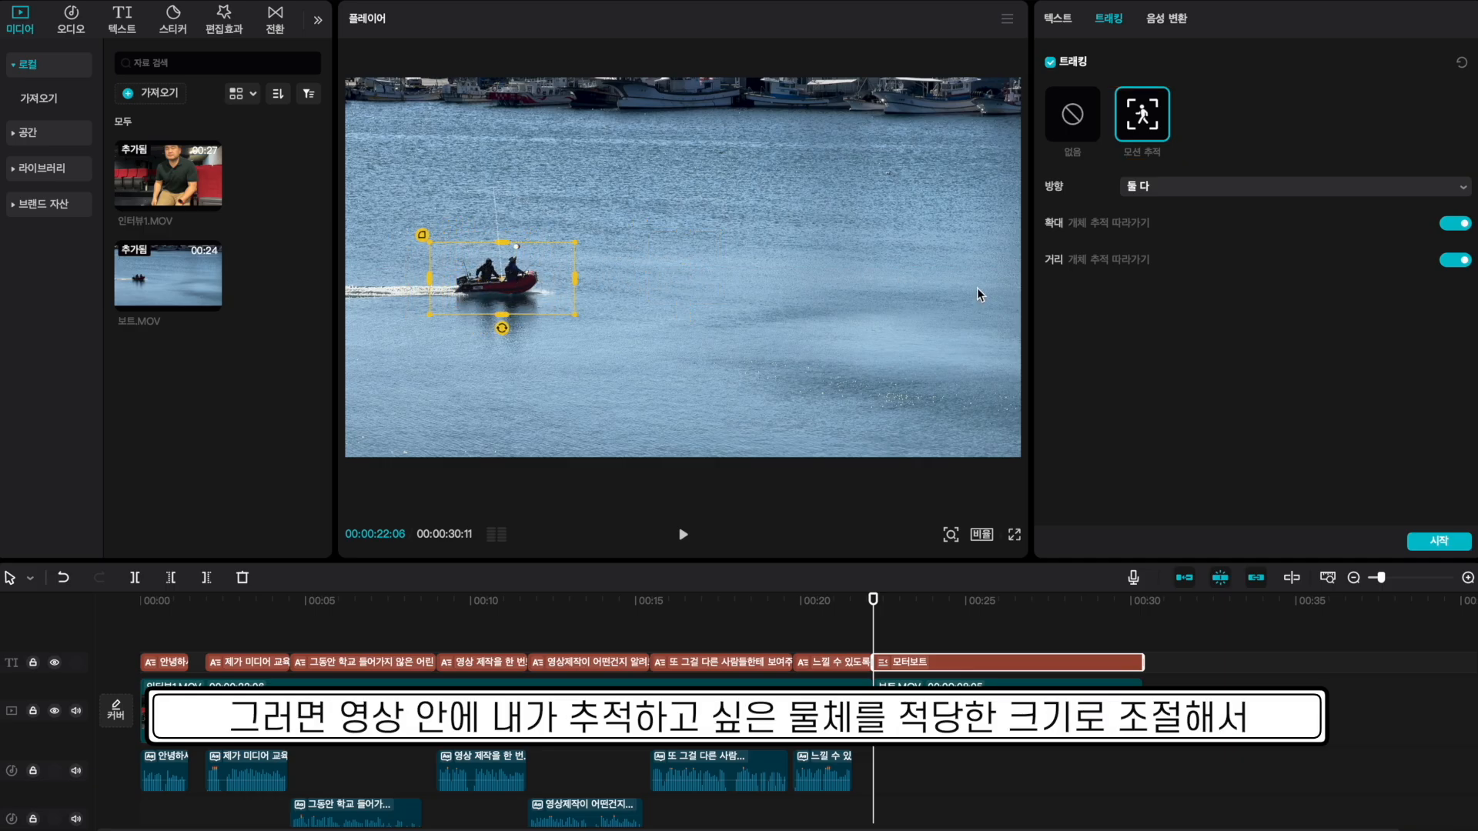
pyautogui.click(1433, 542)
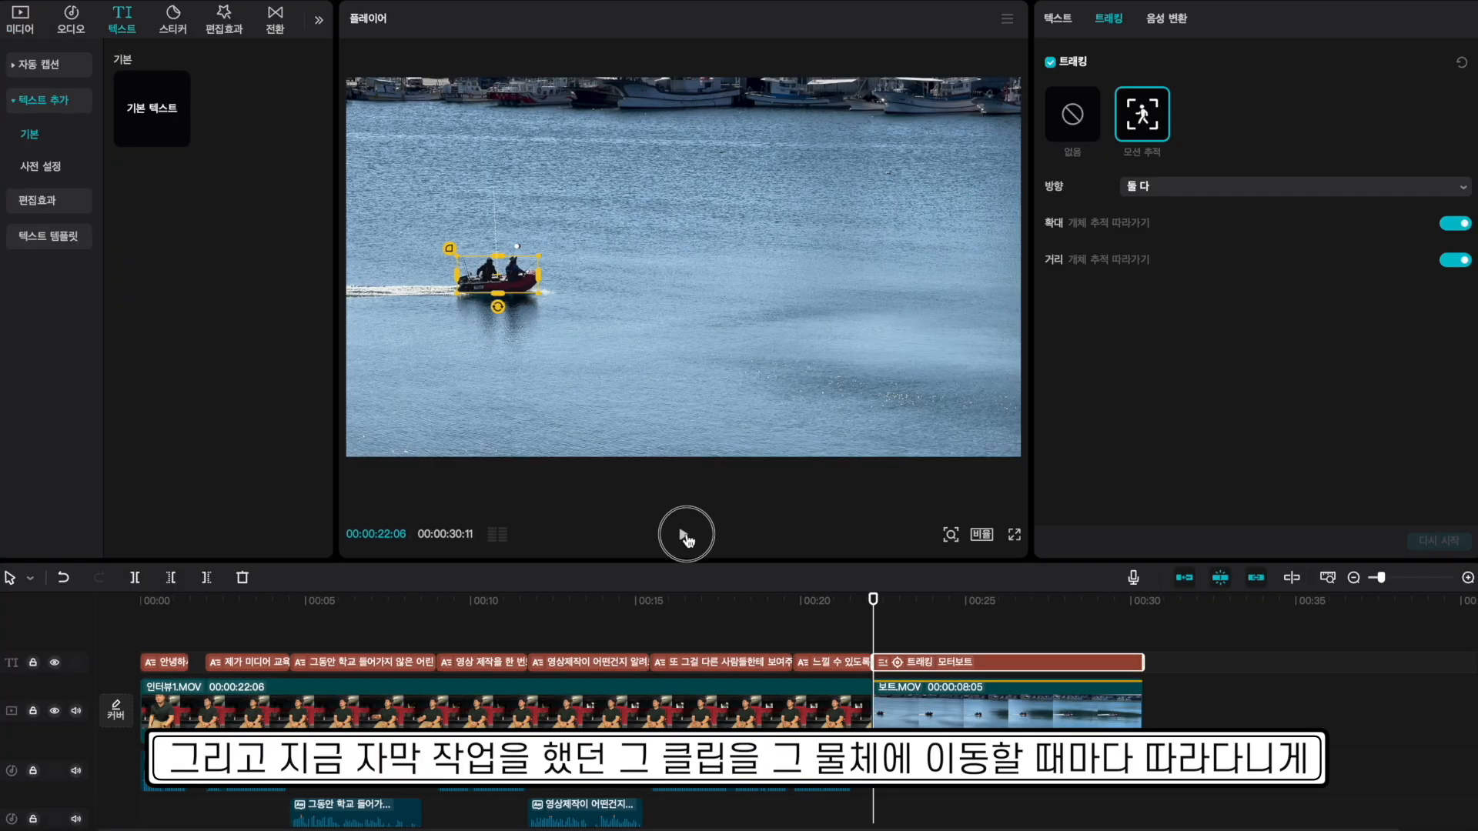
pyautogui.click(686, 536)
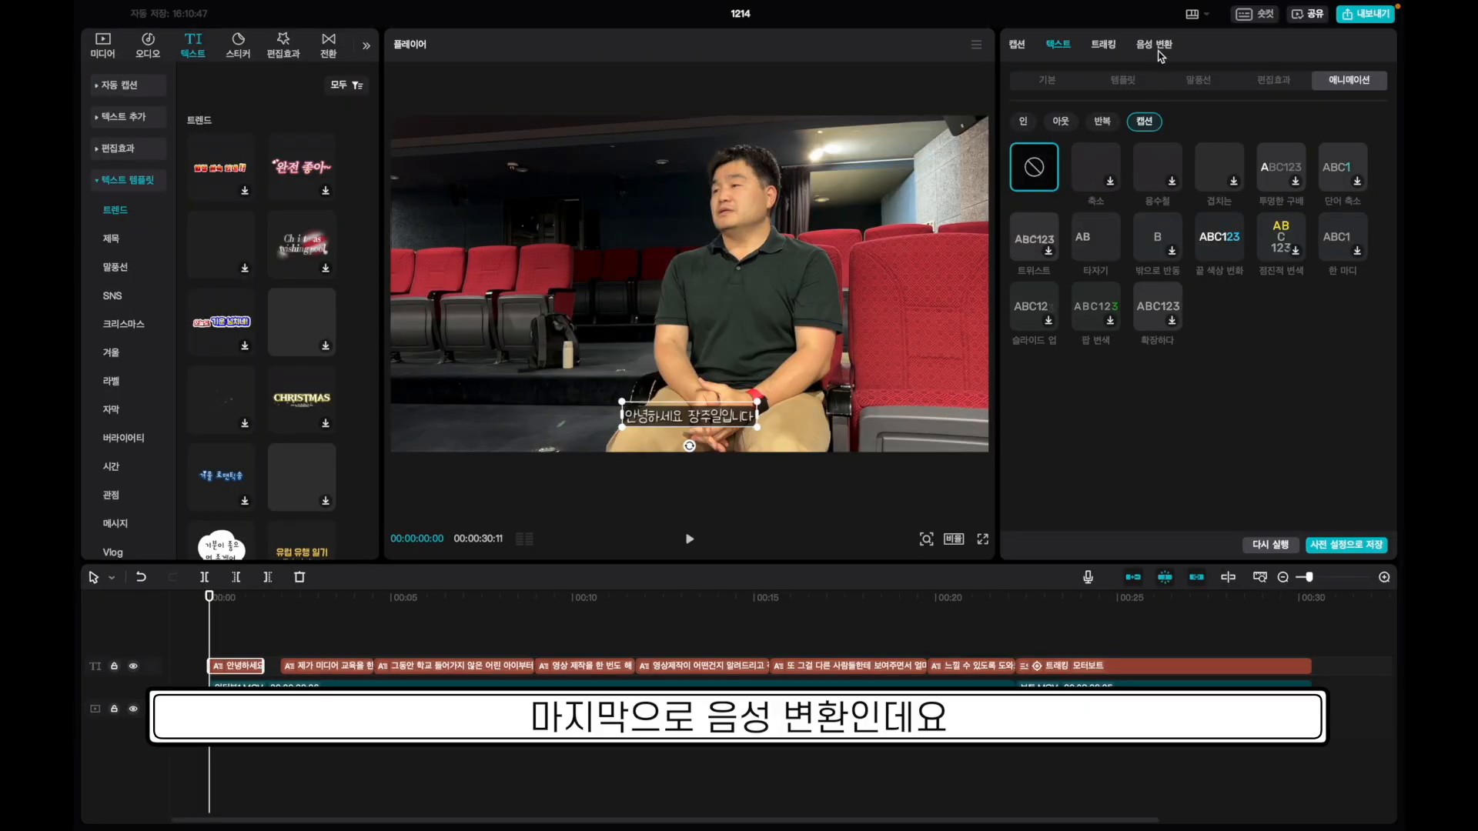
# Read the caption aloud with the 오빠 AI voice to generate a voiceover clip.
pyautogui.click(1162, 46)
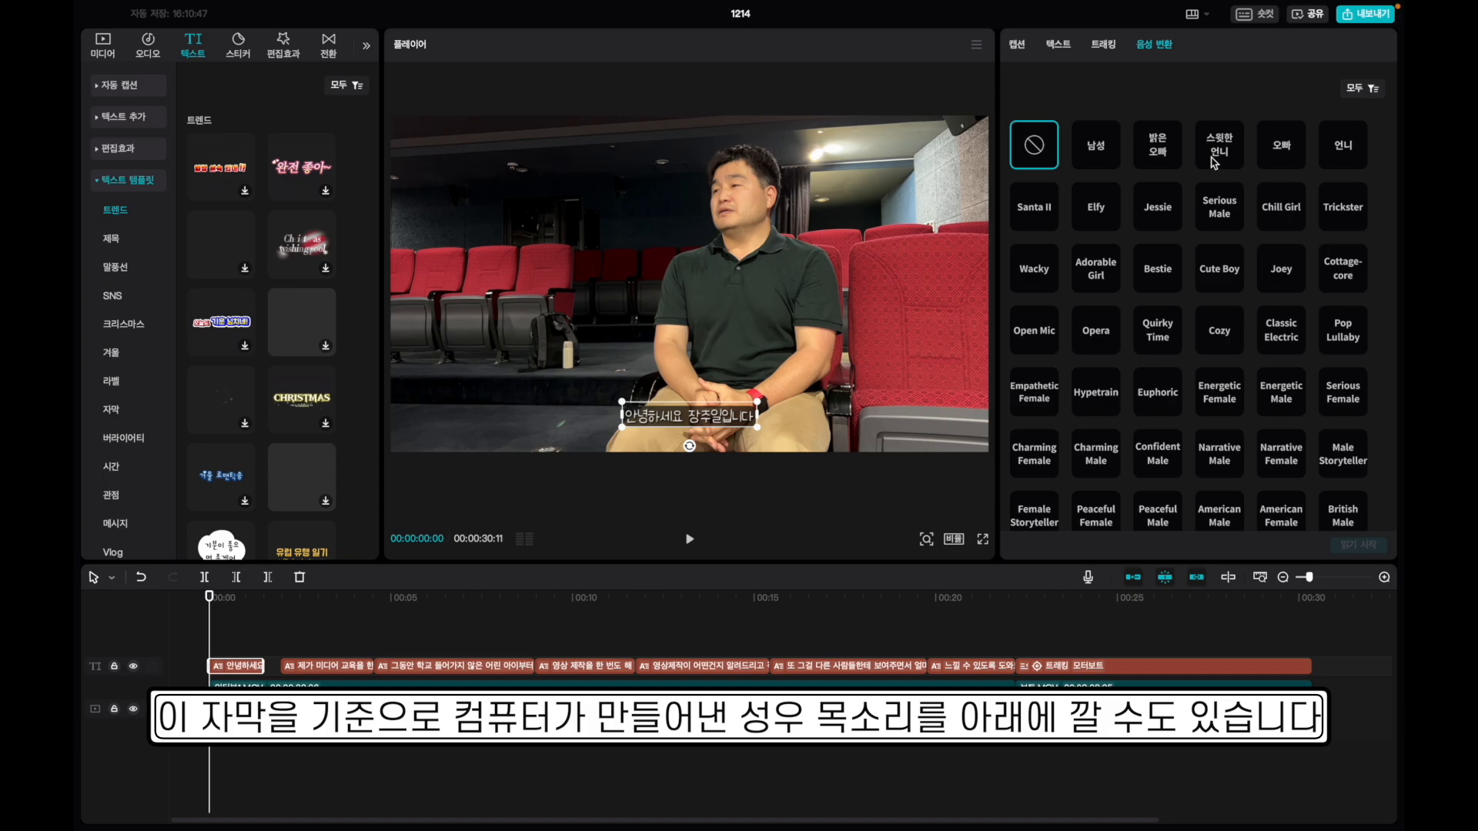
pyautogui.scroll(-3, 1214, 161)
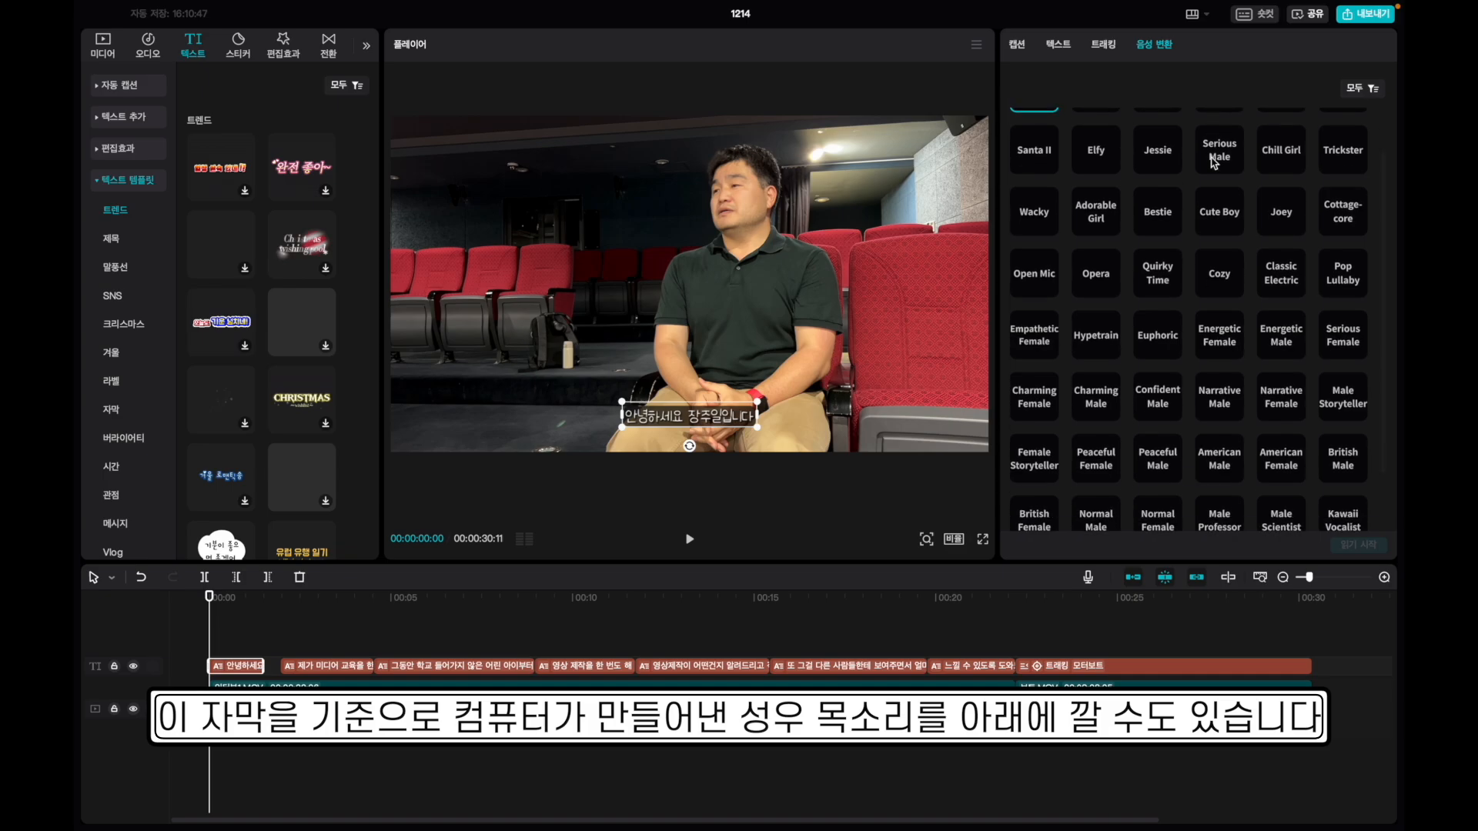
pyautogui.scroll(3, 1214, 162)
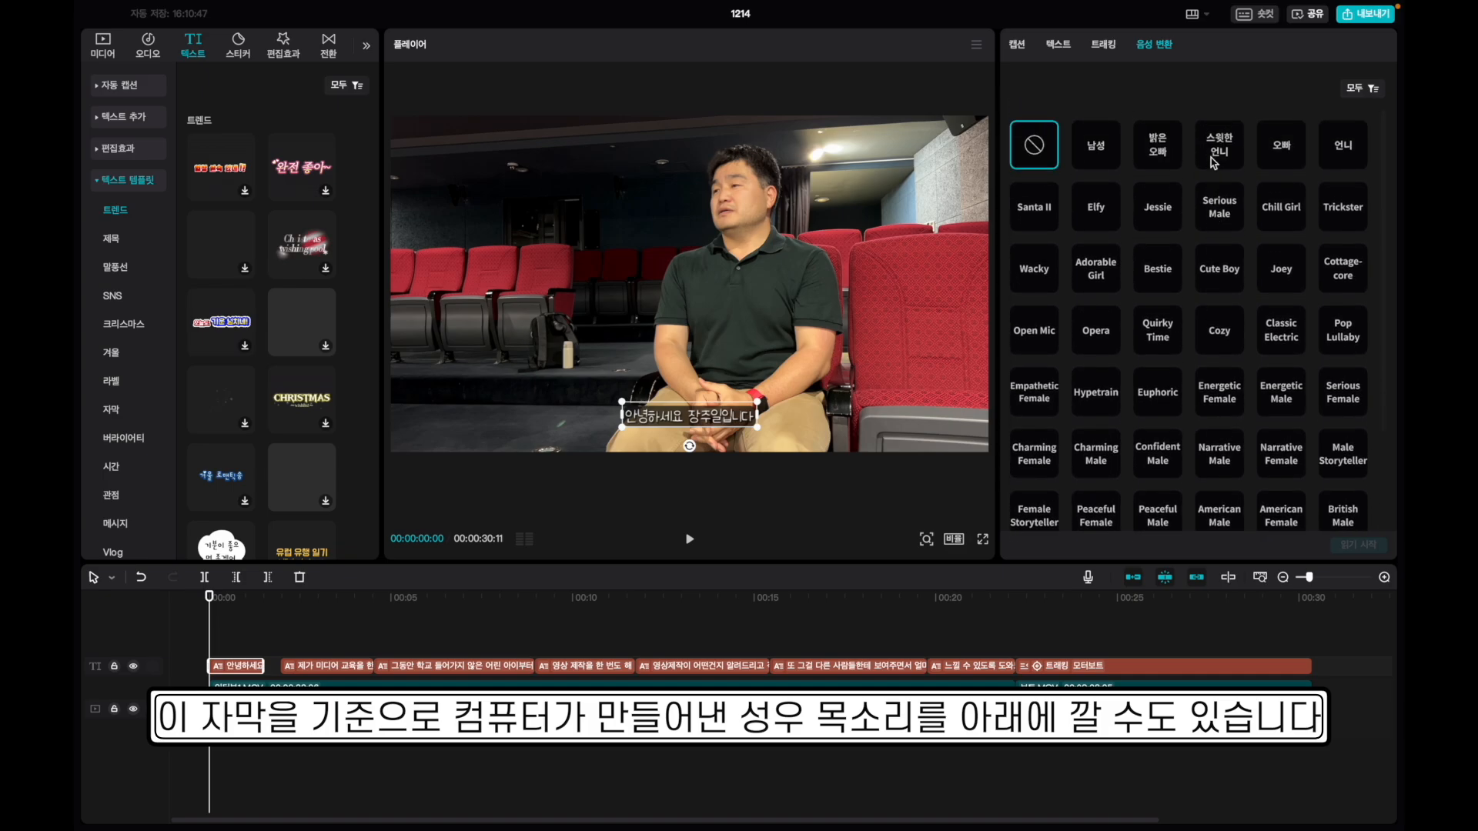
pyautogui.click(1272, 160)
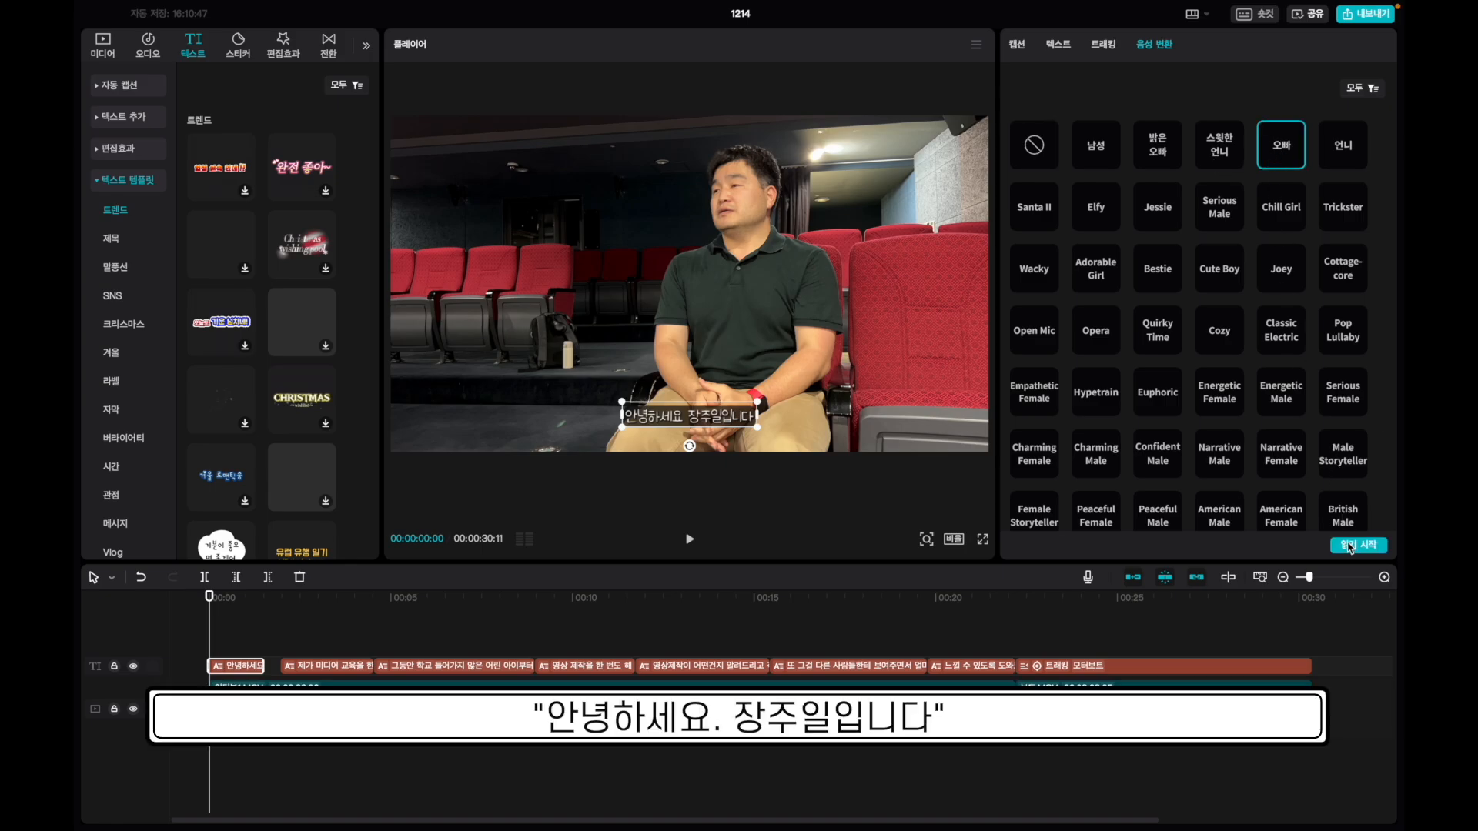
pyautogui.click(1351, 547)
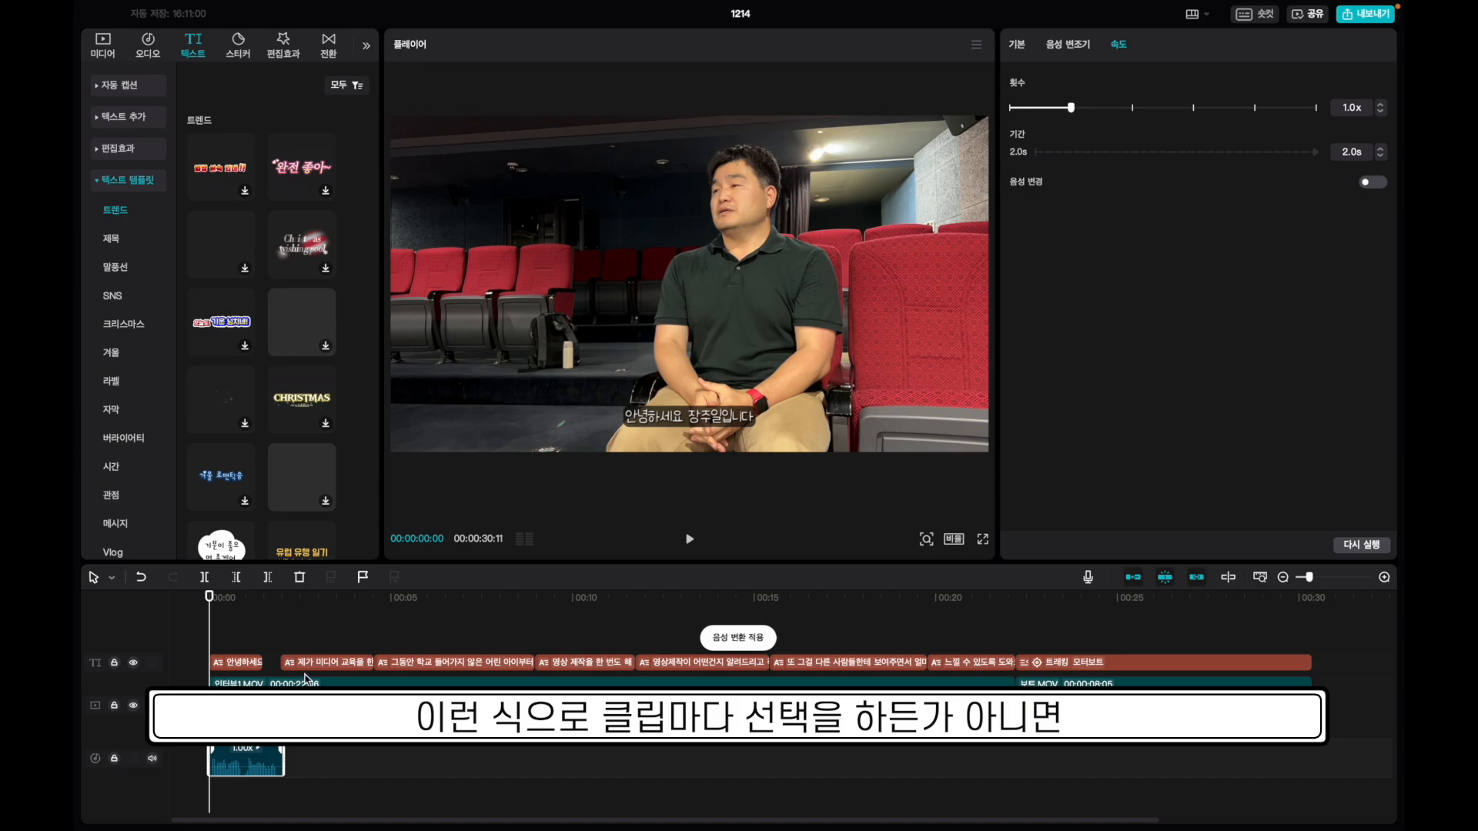
# Play back the voiceover, then speed up the second voice clip to shorten it.
pyautogui.click(307, 664)
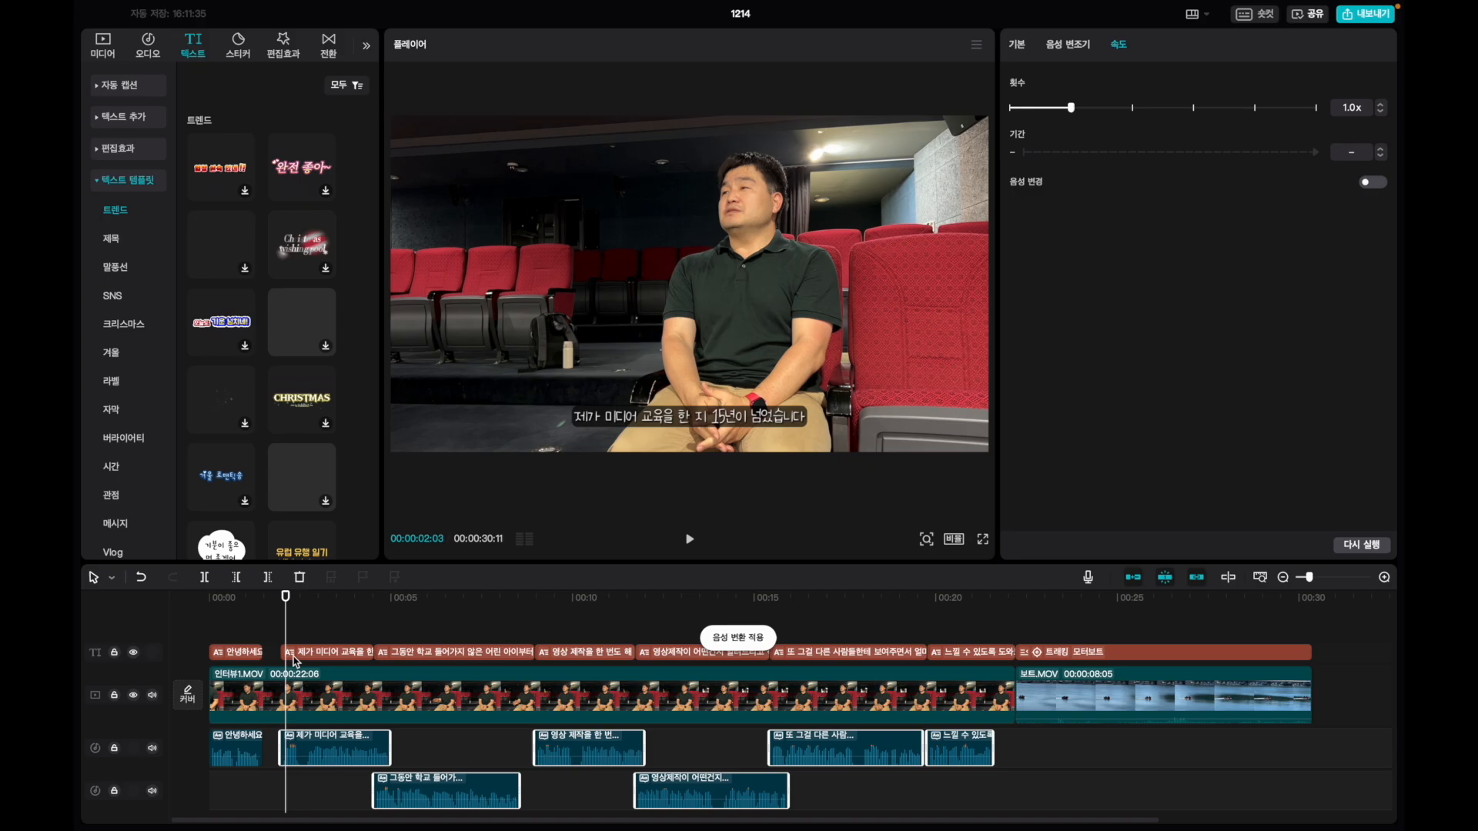
pyautogui.moveTo(282, 598); pyautogui.dragTo(274, 599)
pyautogui.press('space')
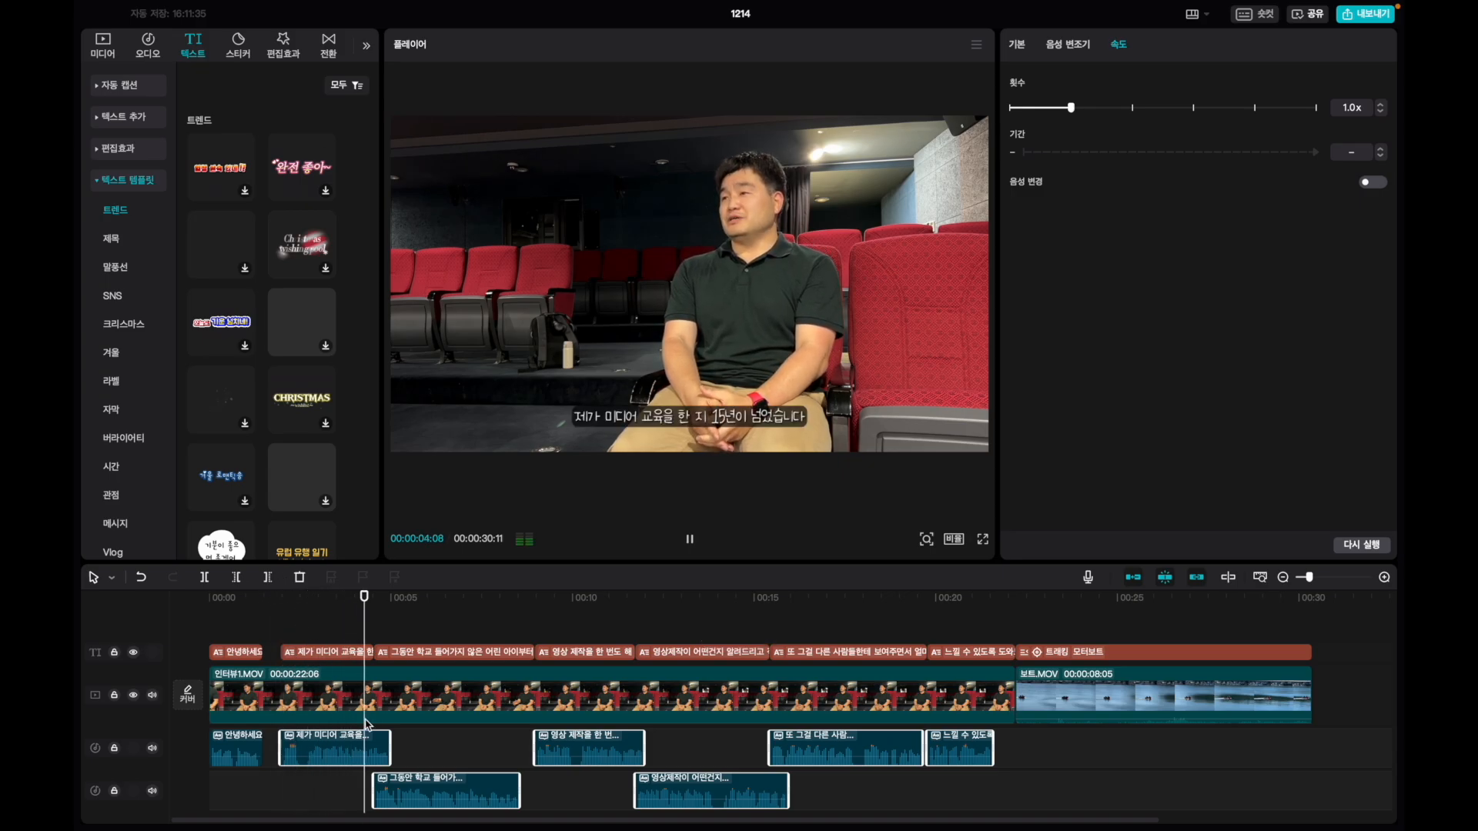
pyautogui.click(331, 748)
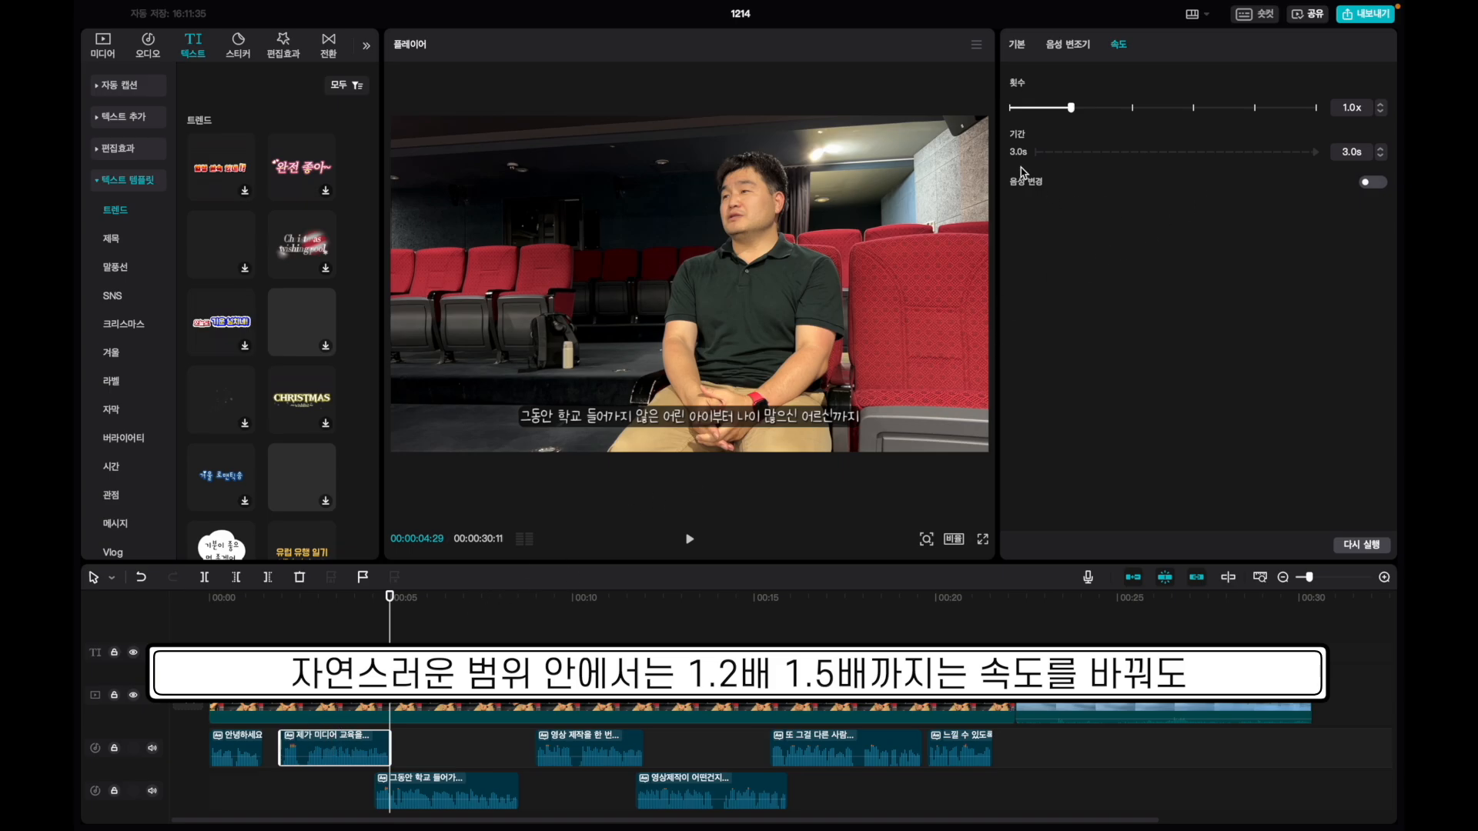
pyautogui.moveTo(1073, 107); pyautogui.dragTo(1084, 109)
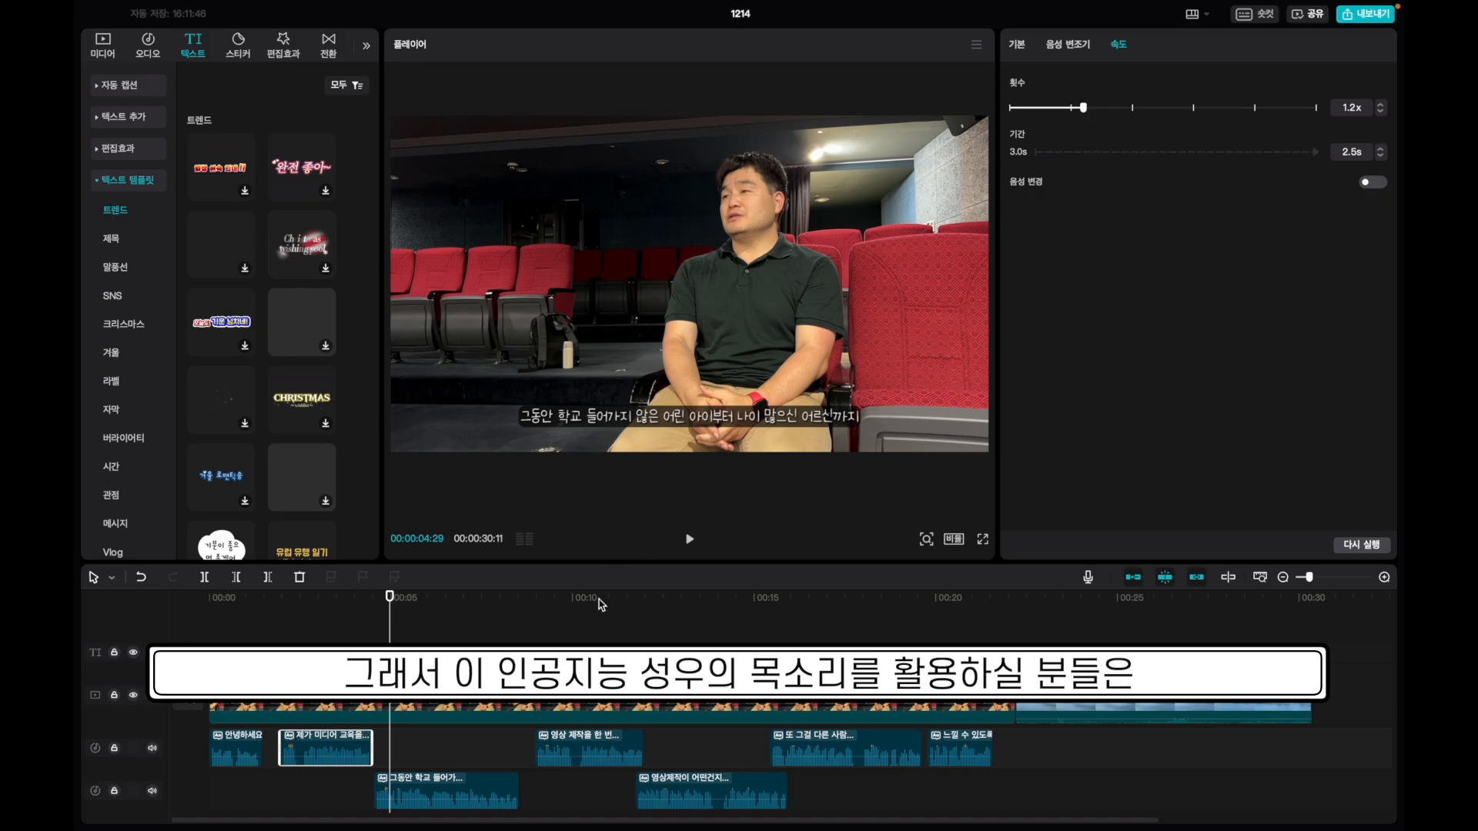
# Speed the next voice clips to 1.1x and 1.2x, then replay from the start to check timing.
pyautogui.click(448, 785)
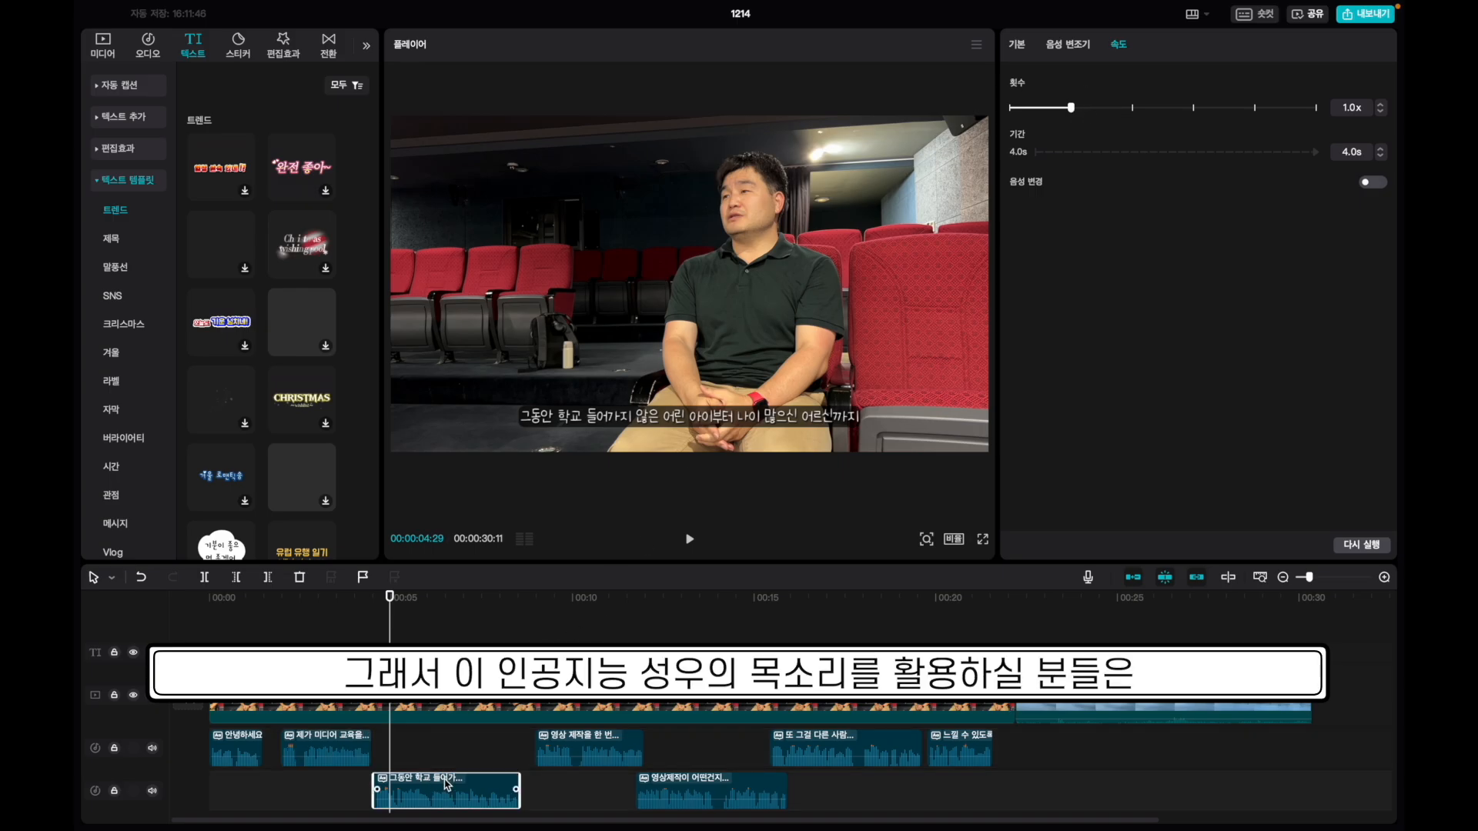
pyautogui.click(583, 746)
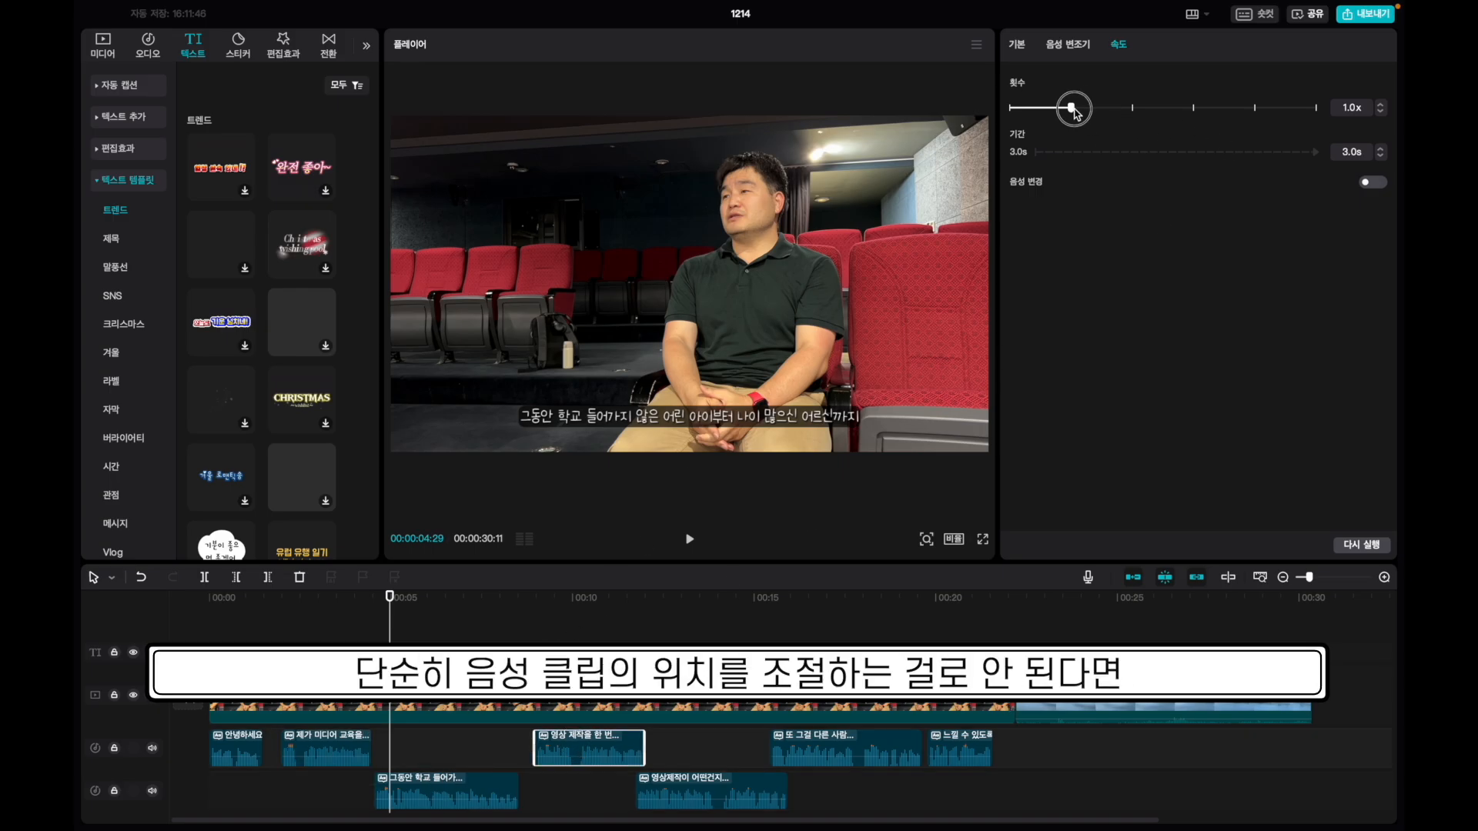
pyautogui.moveTo(1071, 107); pyautogui.dragTo(1076, 108)
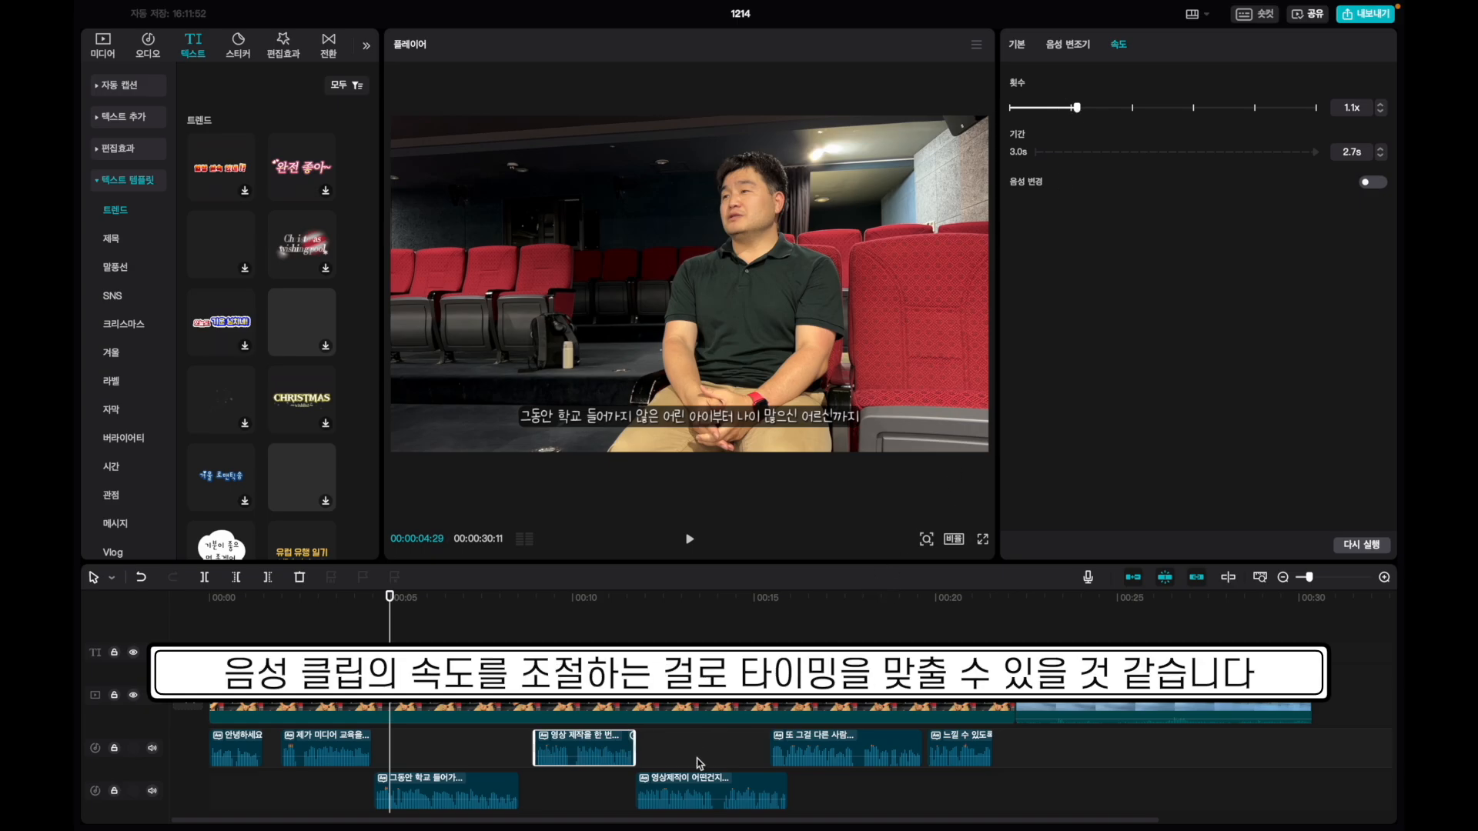
pyautogui.click(685, 790)
pyautogui.moveTo(1071, 108); pyautogui.dragTo(1083, 109)
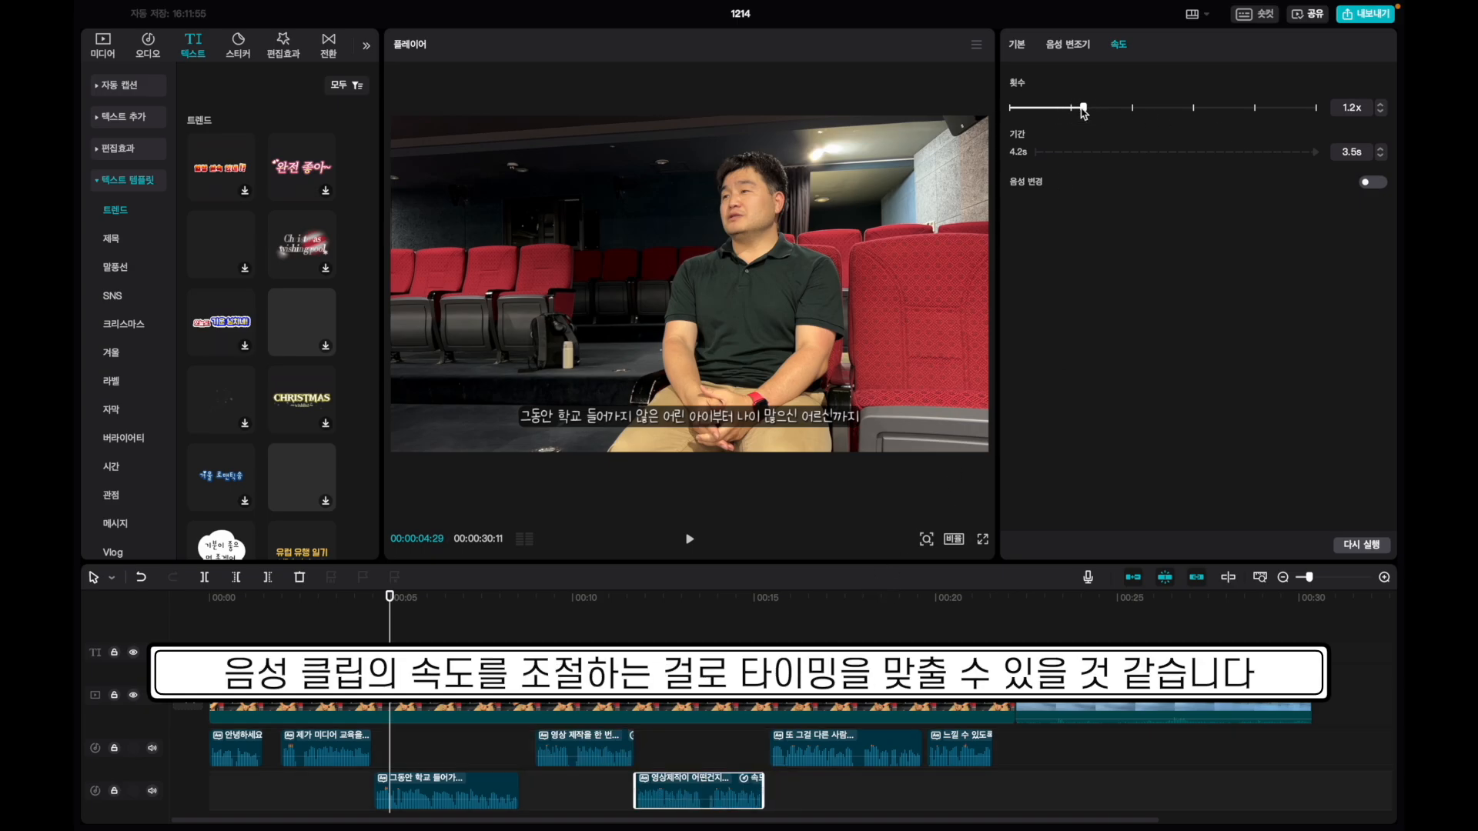
pyautogui.click(278, 604)
pyautogui.press('space')
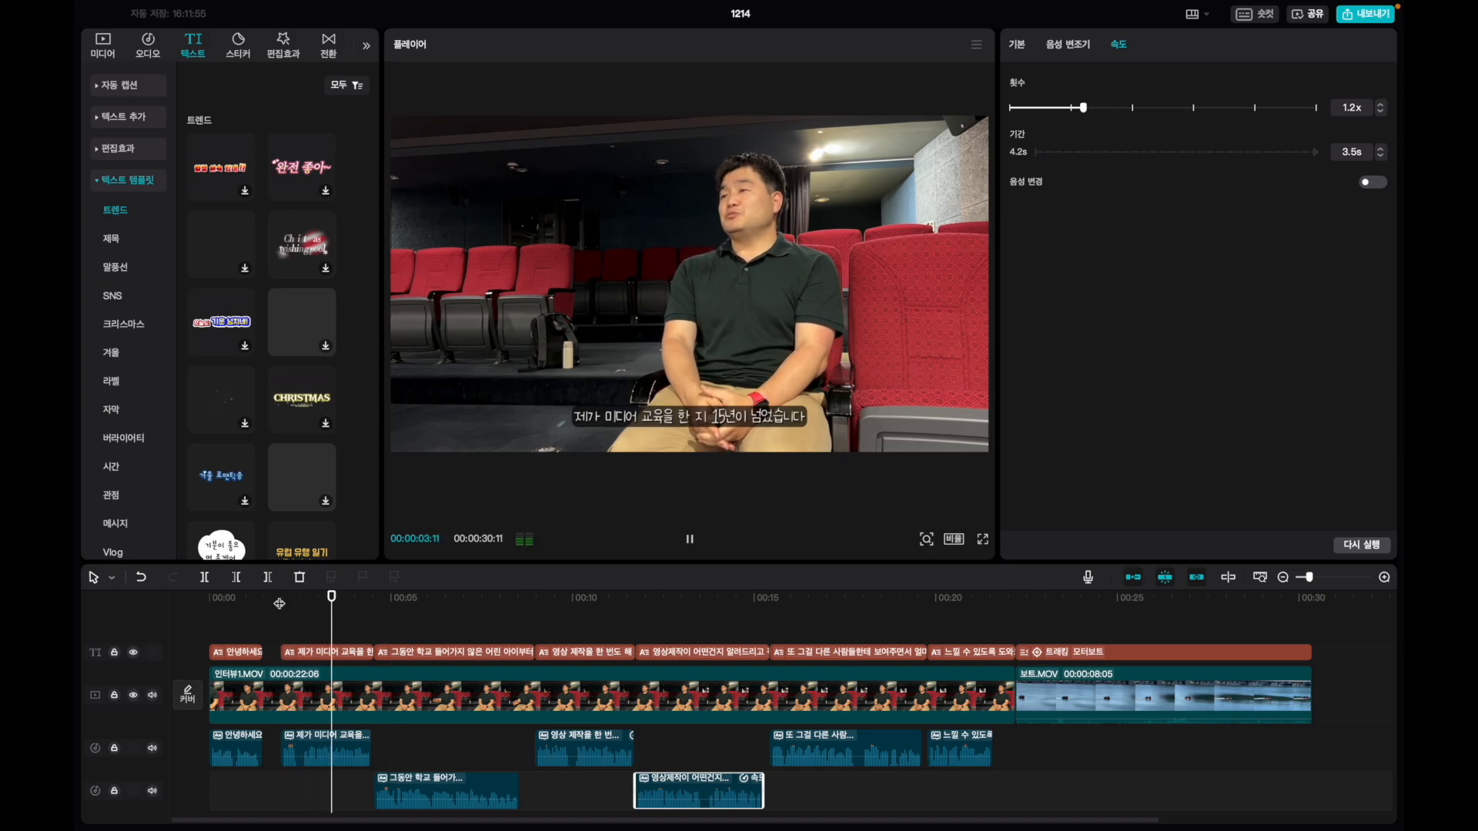